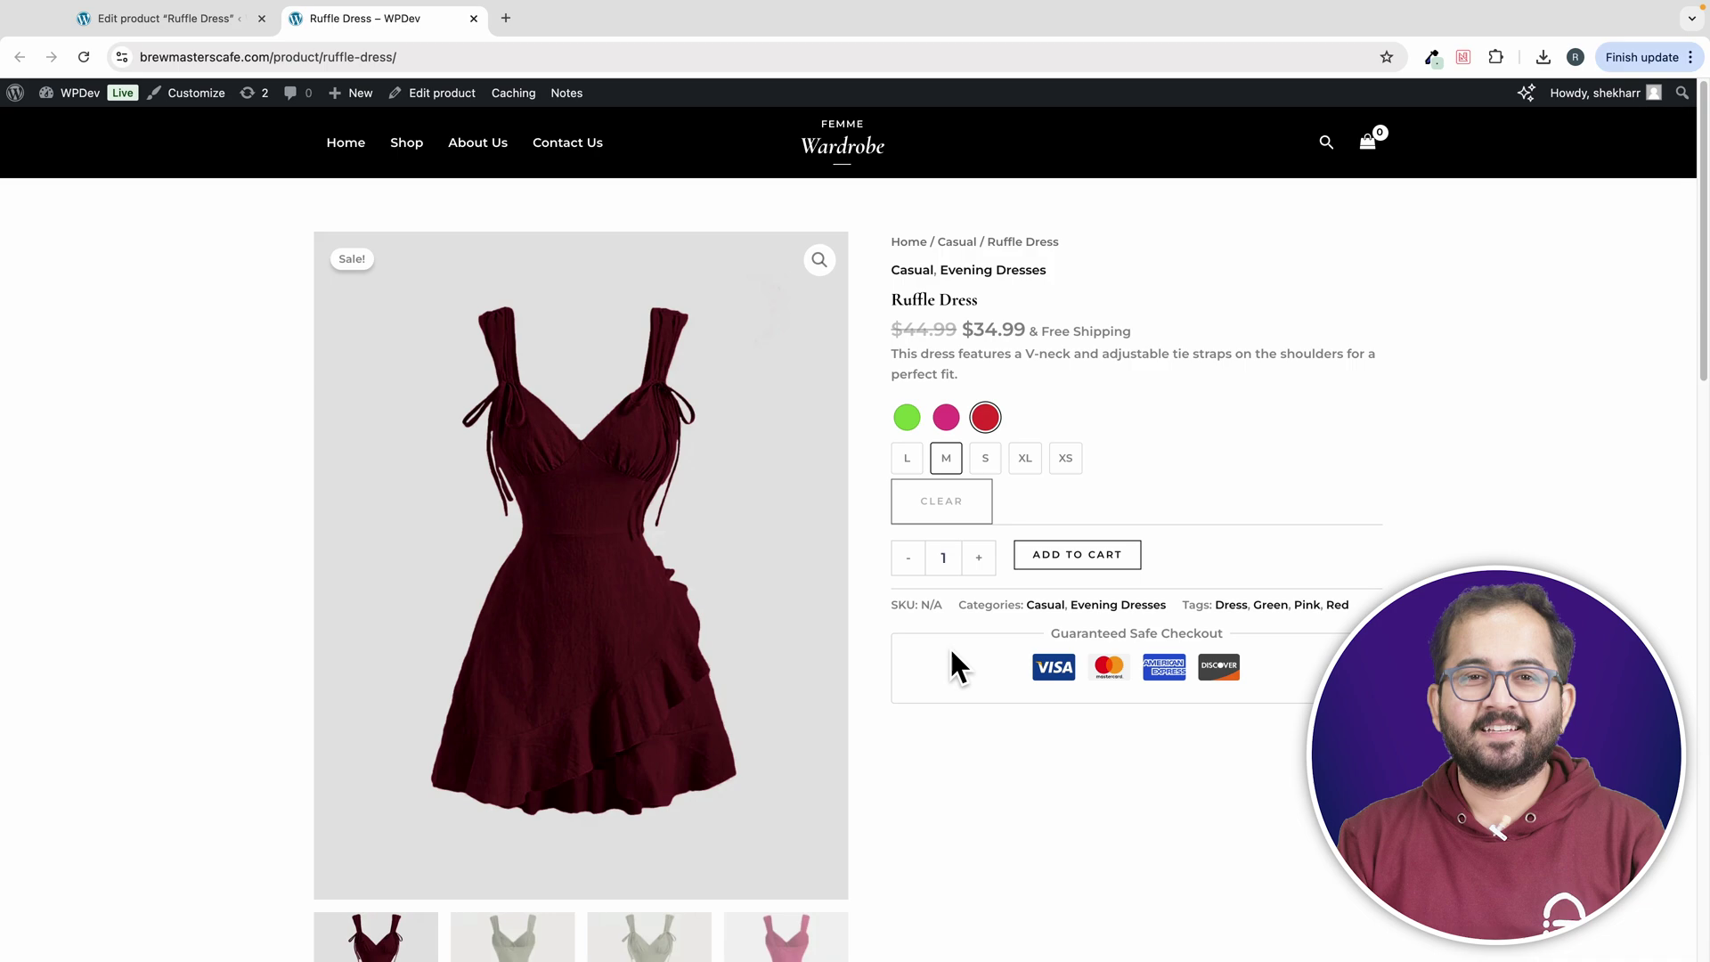
# - Check the boot's available sizes in its Size dropdown, then close the list
pyautogui.scroll(-10, 1078, 447)
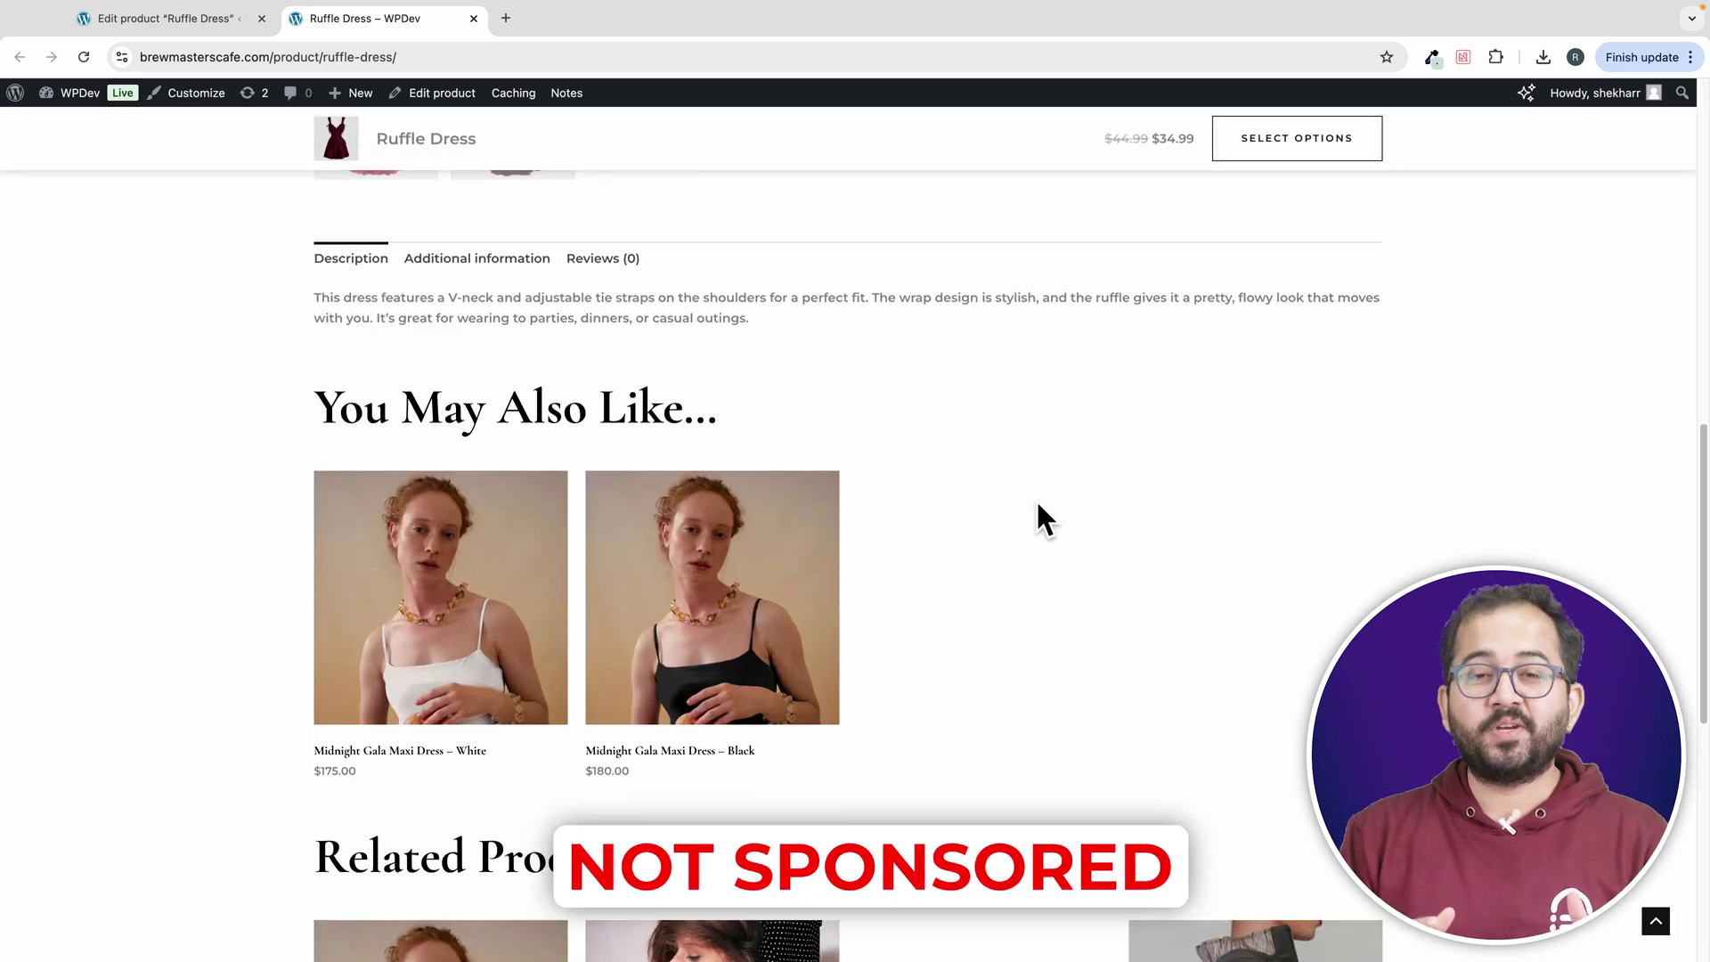
pyautogui.scroll(-5, 1039, 506)
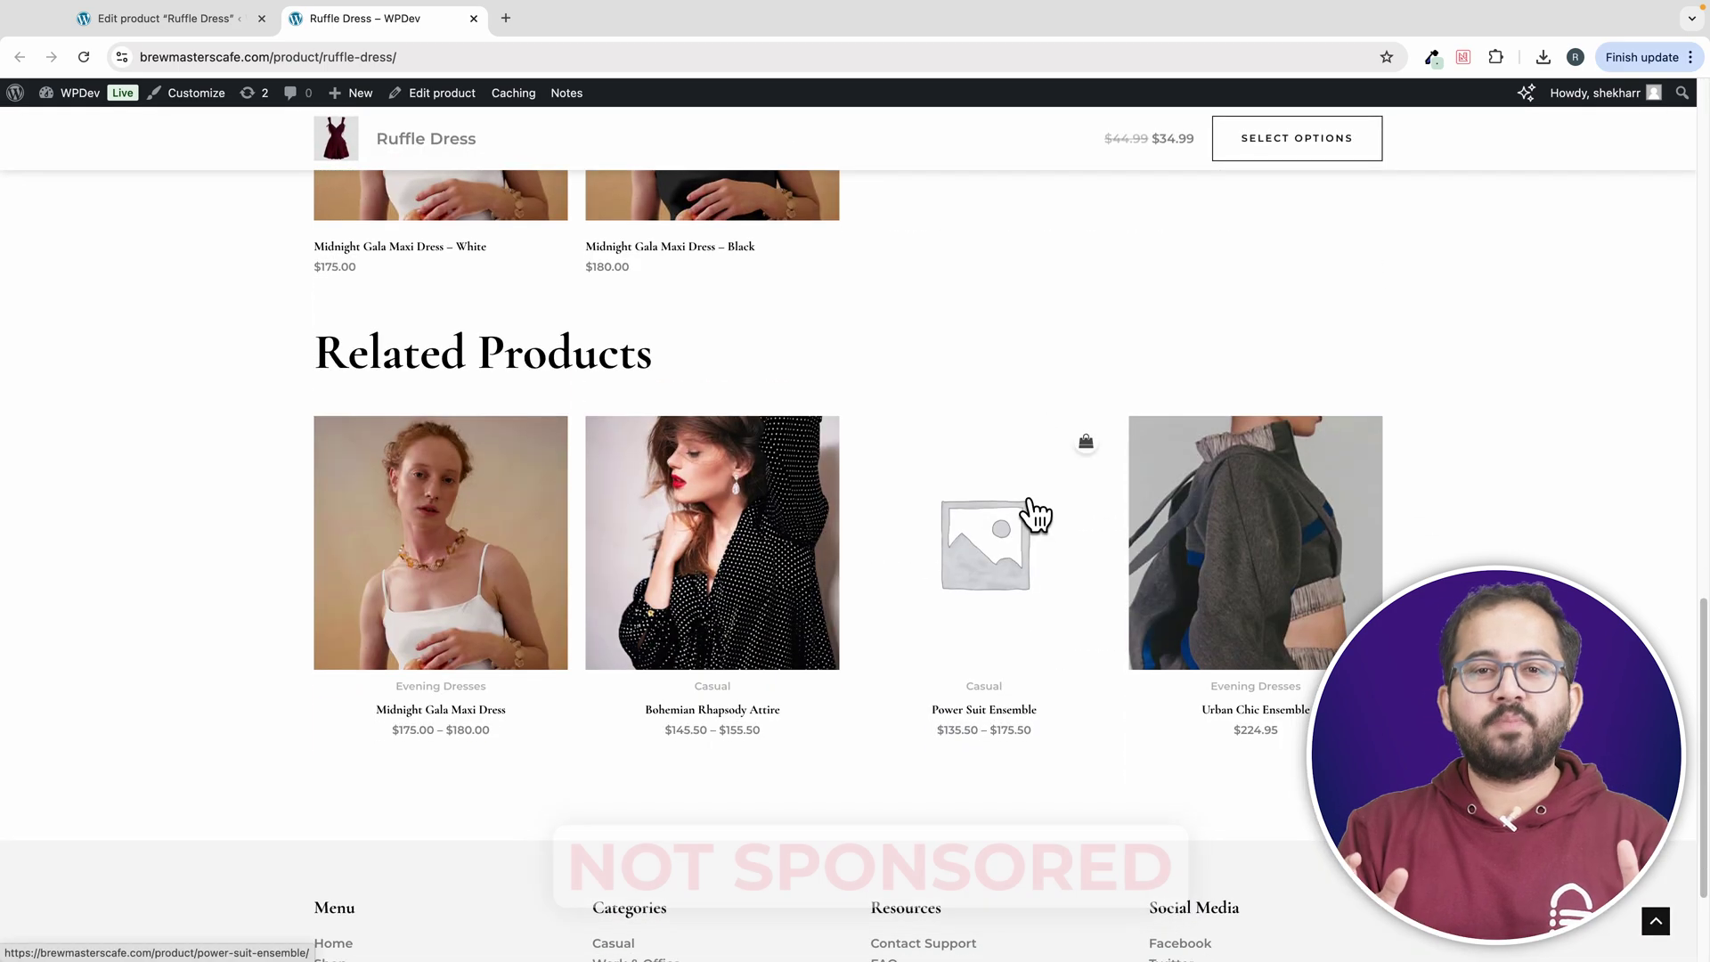
pyautogui.scroll(-2, 1004, 392)
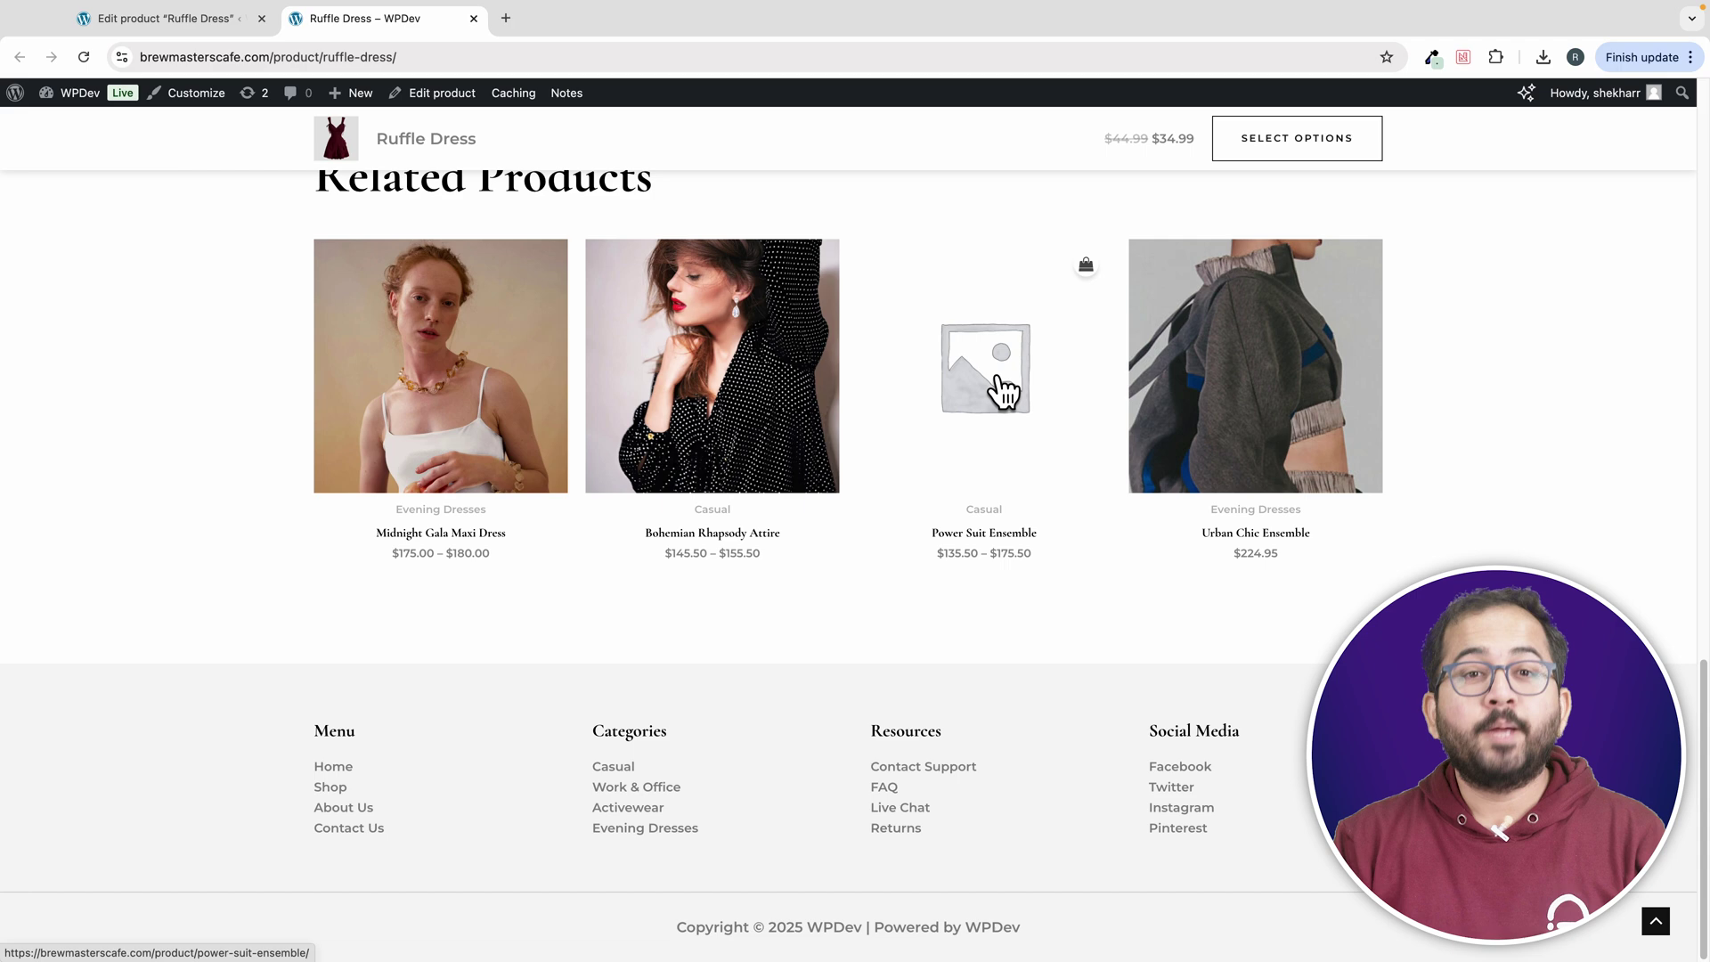
pyautogui.scroll(15, 1004, 389)
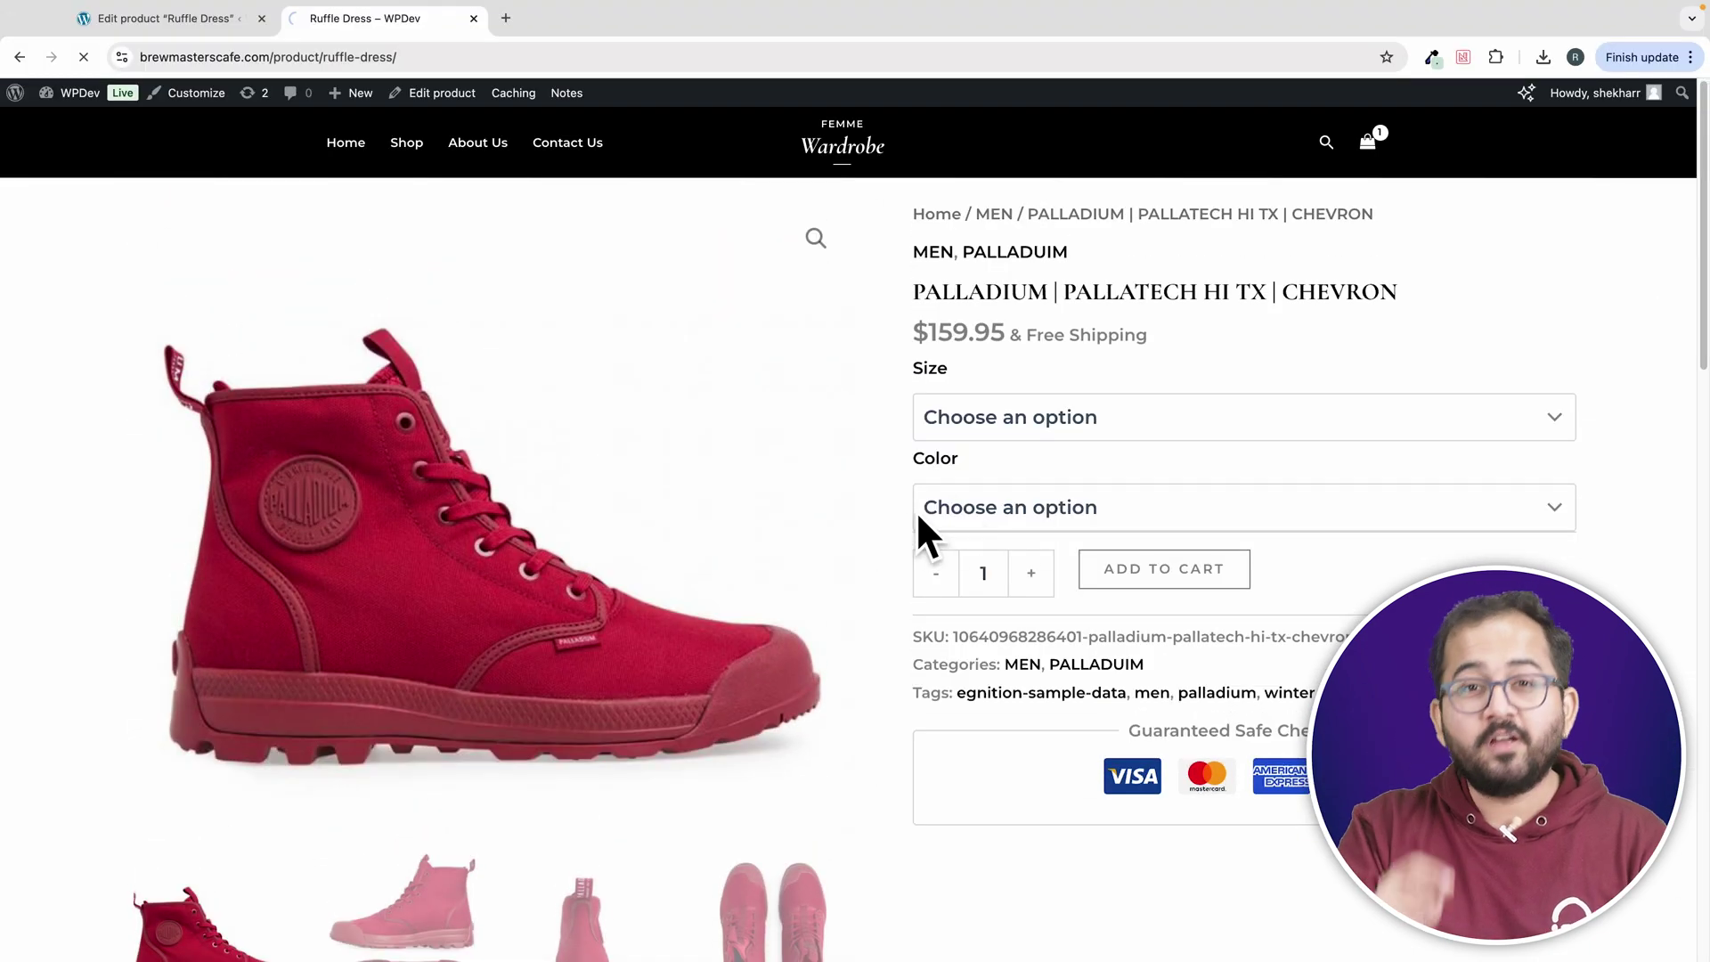
pyautogui.scroll(-1, 916, 510)
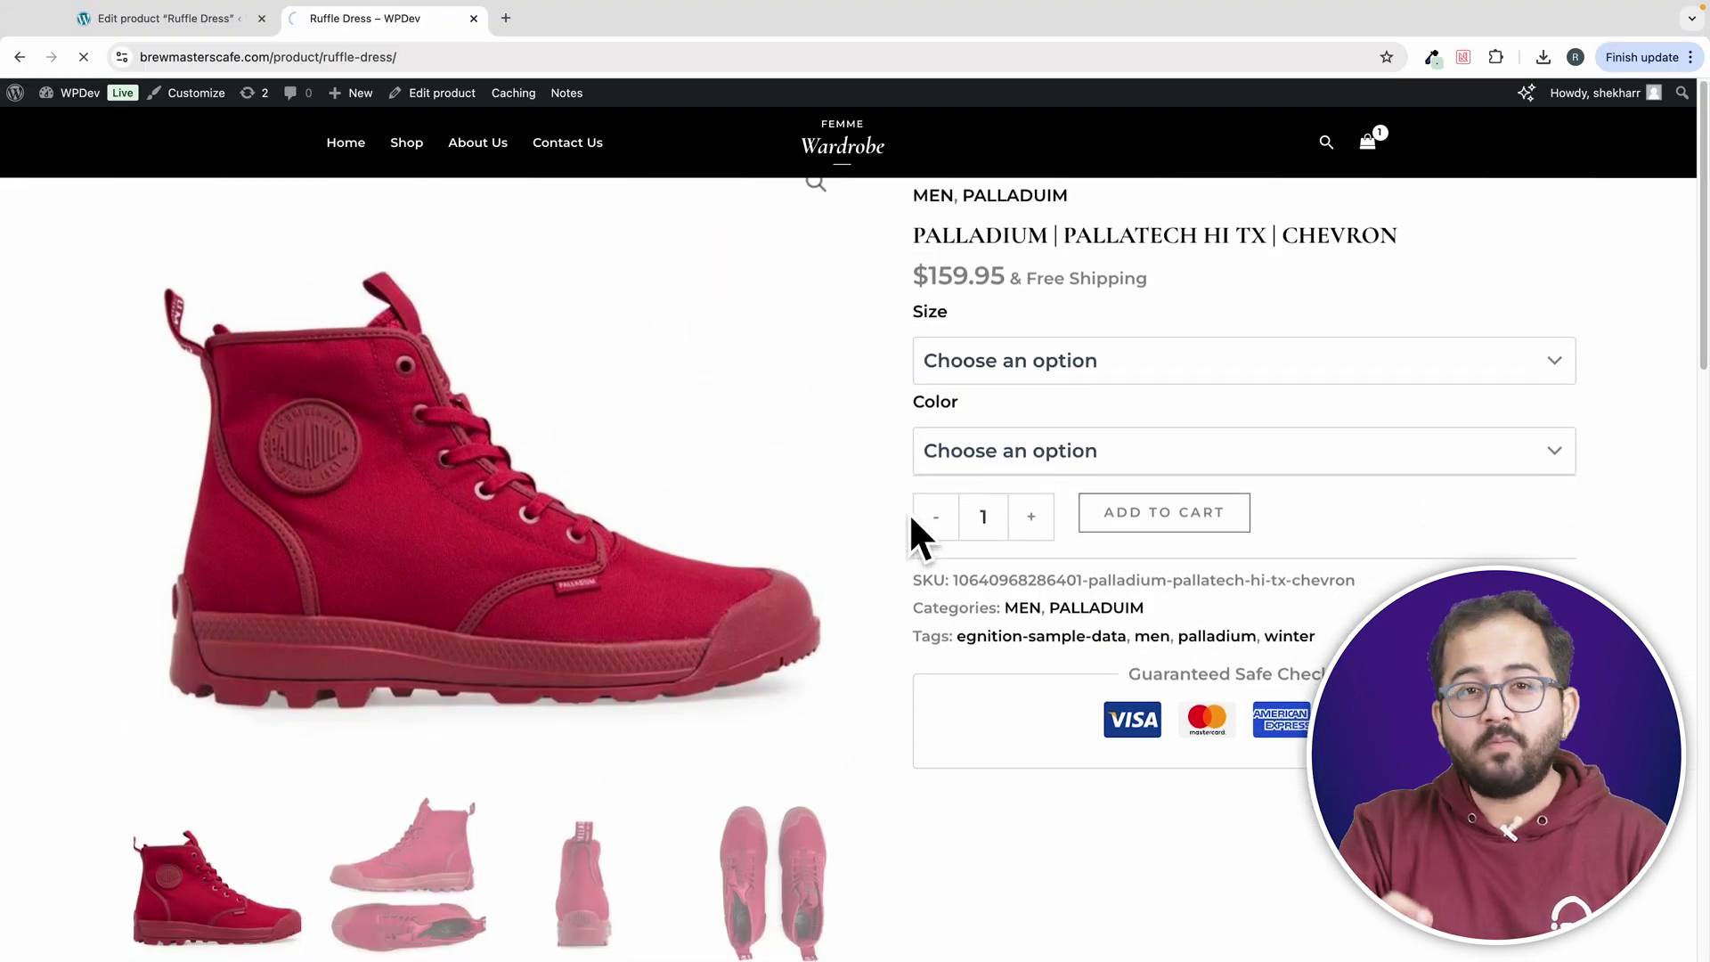
pyautogui.click(1145, 380)
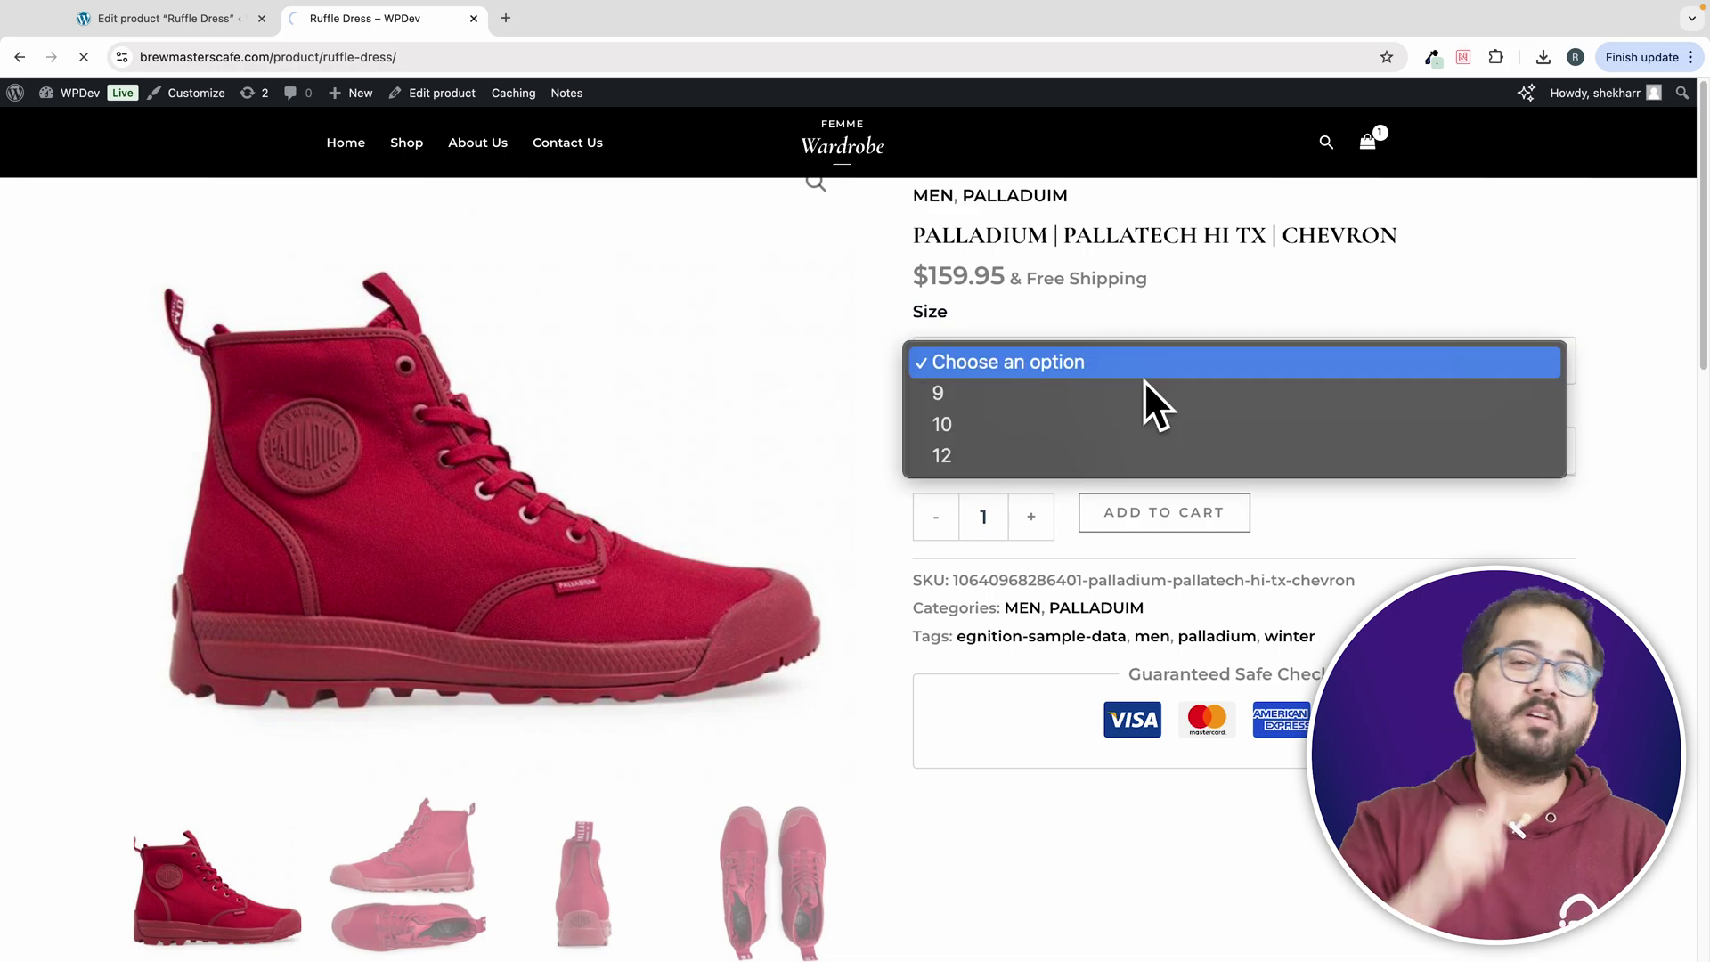
pyautogui.click(875, 497)
pyautogui.scroll(2, 876, 493)
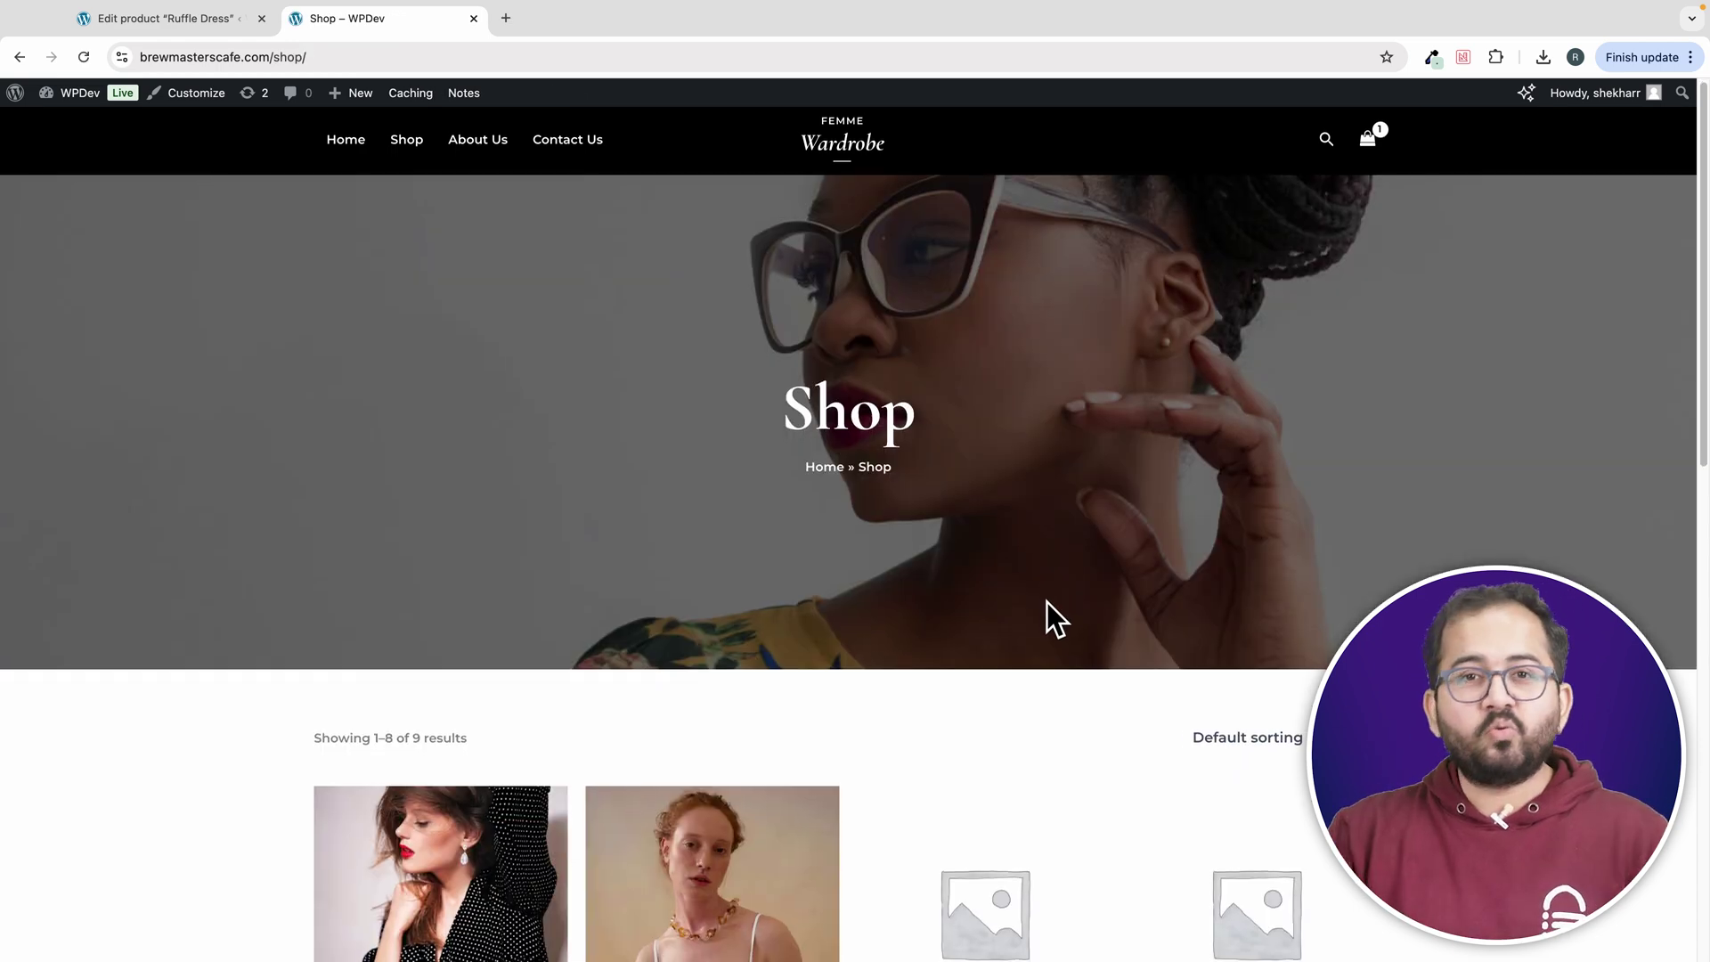
# - Preview the Ruffle Dress in magenta using its magenta swatch on the Shop grid
pyautogui.scroll(-4, 973, 611)
pyautogui.scroll(-3, 942, 601)
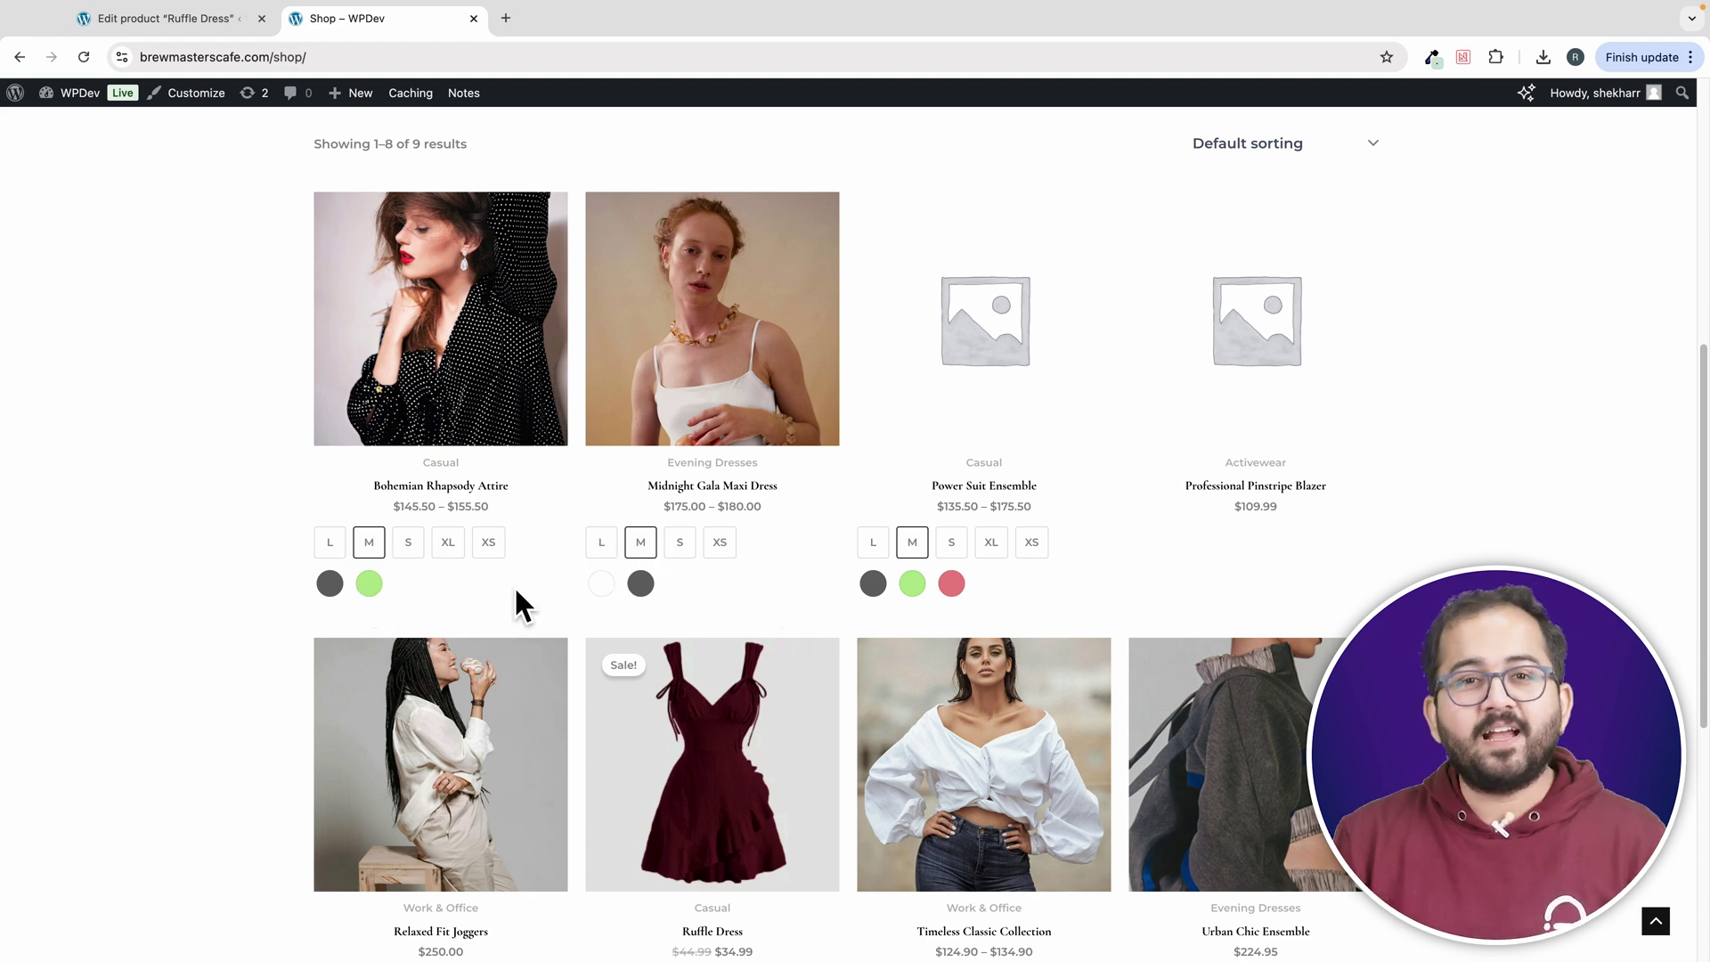
pyautogui.scroll(-1, 538, 599)
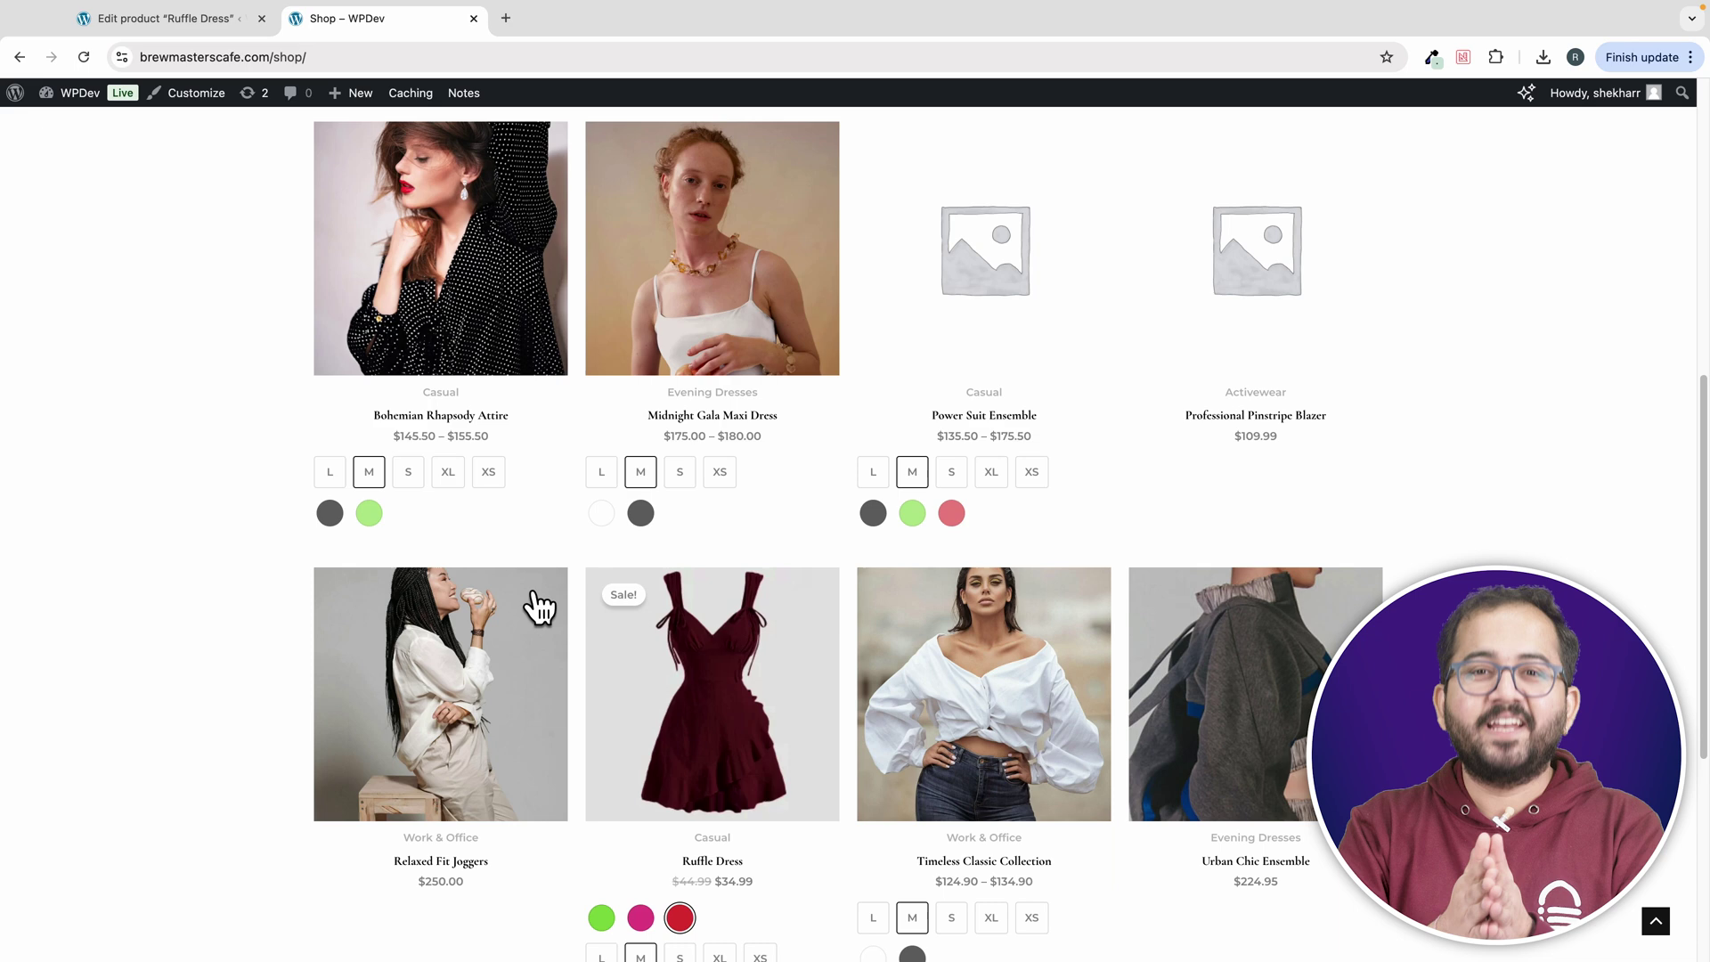
pyautogui.scroll(-2, 534, 602)
pyautogui.click(643, 764)
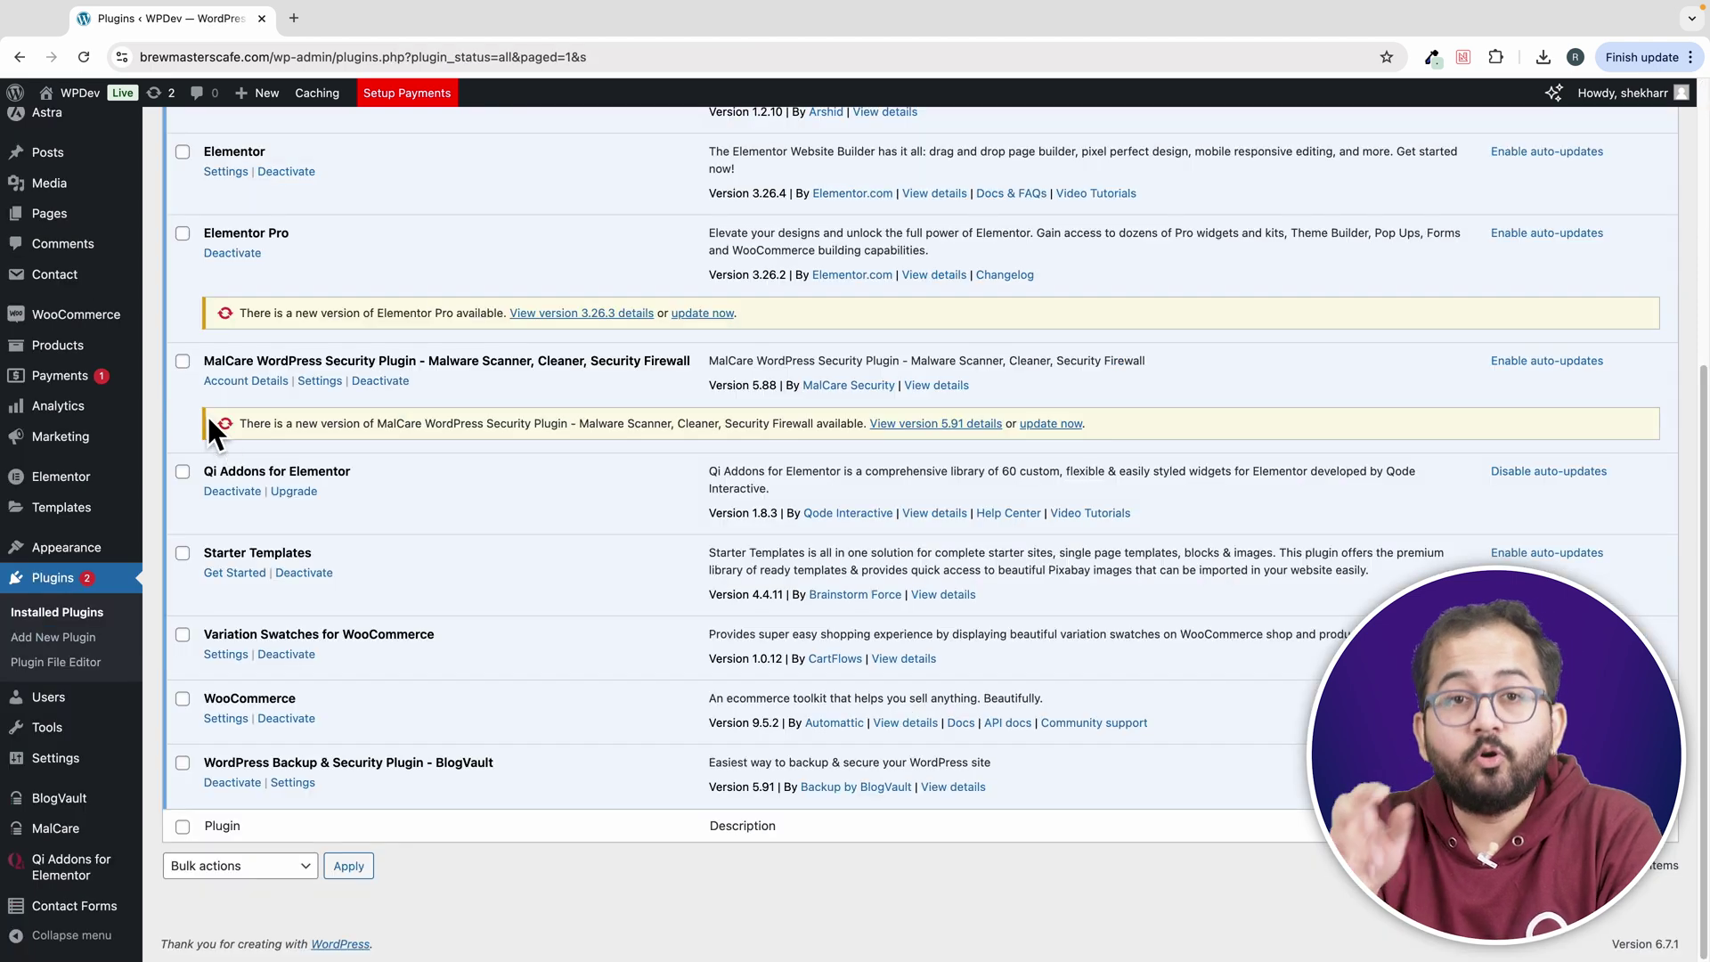
# - Delete the color attribute under Products > Attributes, leaving only size
pyautogui.moveTo(131, 329)
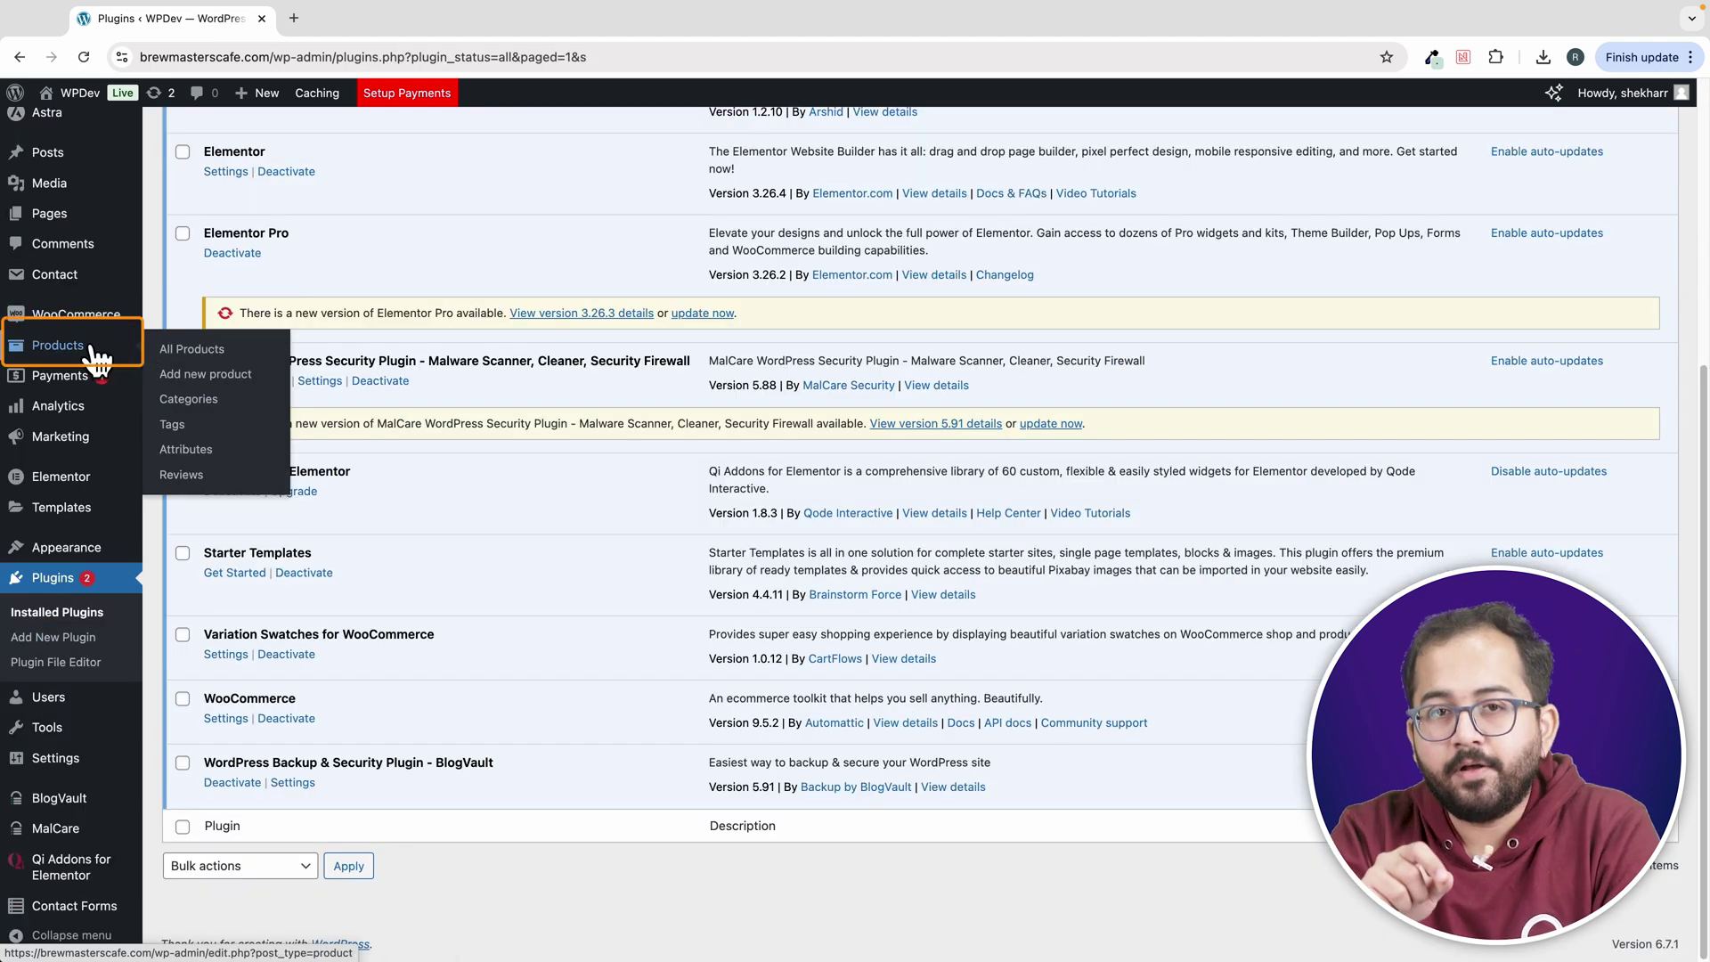
pyautogui.click(197, 454)
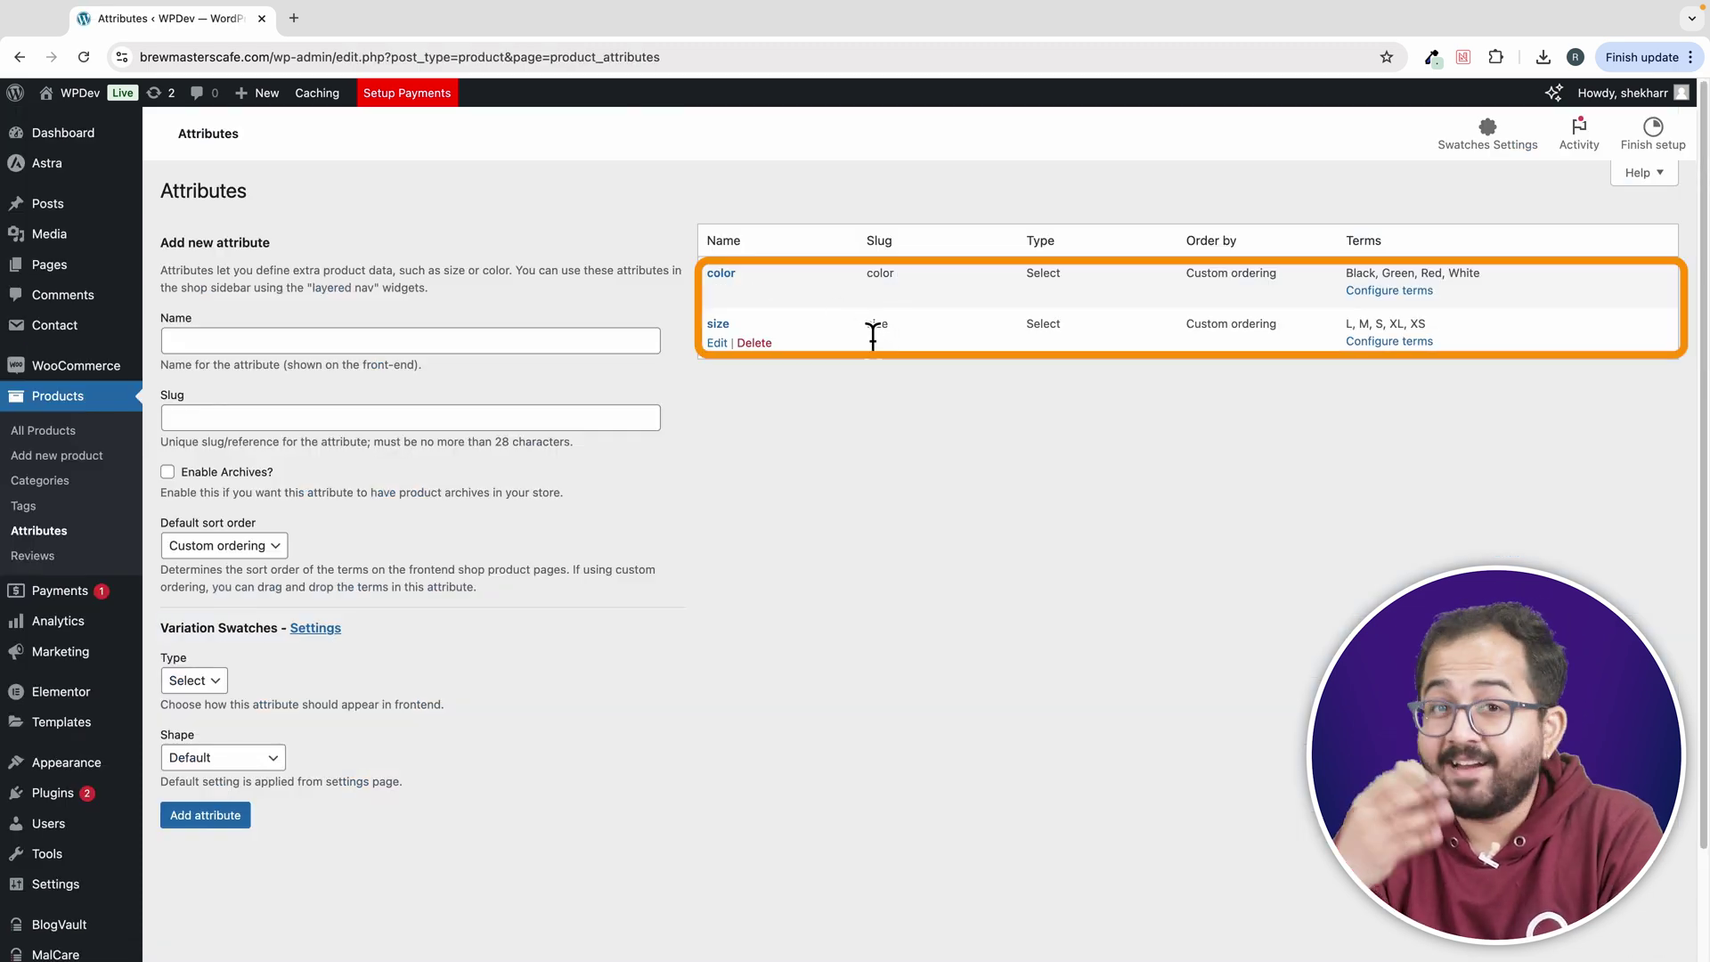
pyautogui.click(756, 293)
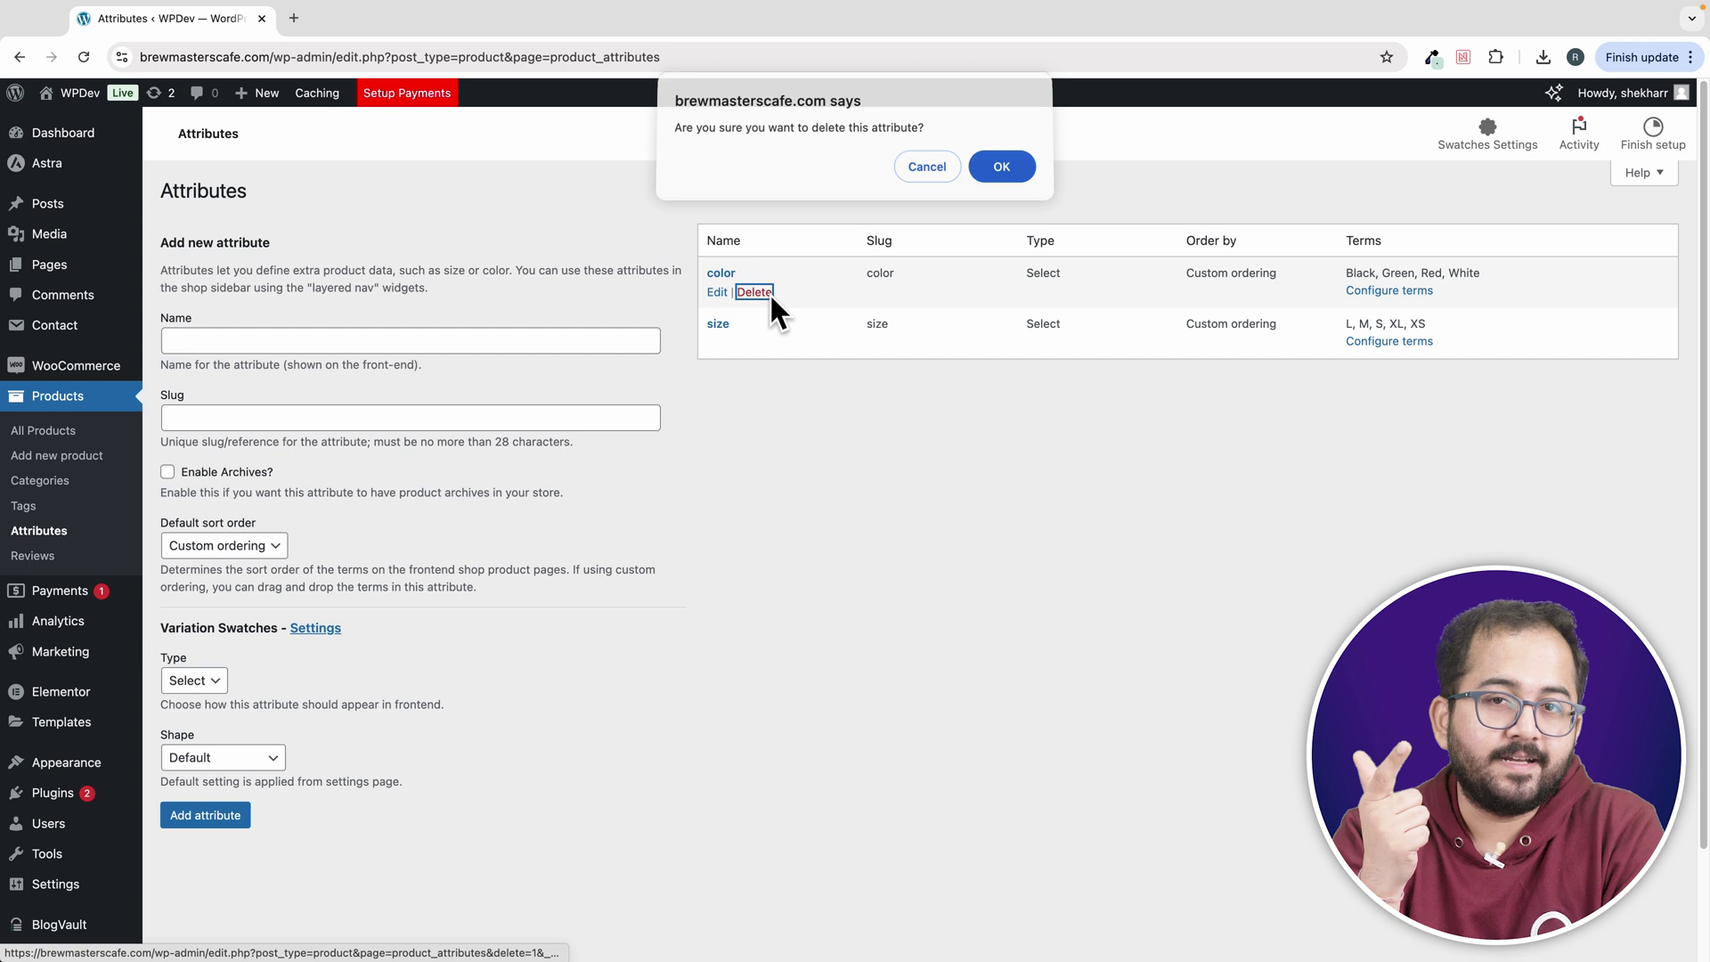
pyautogui.click(1002, 171)
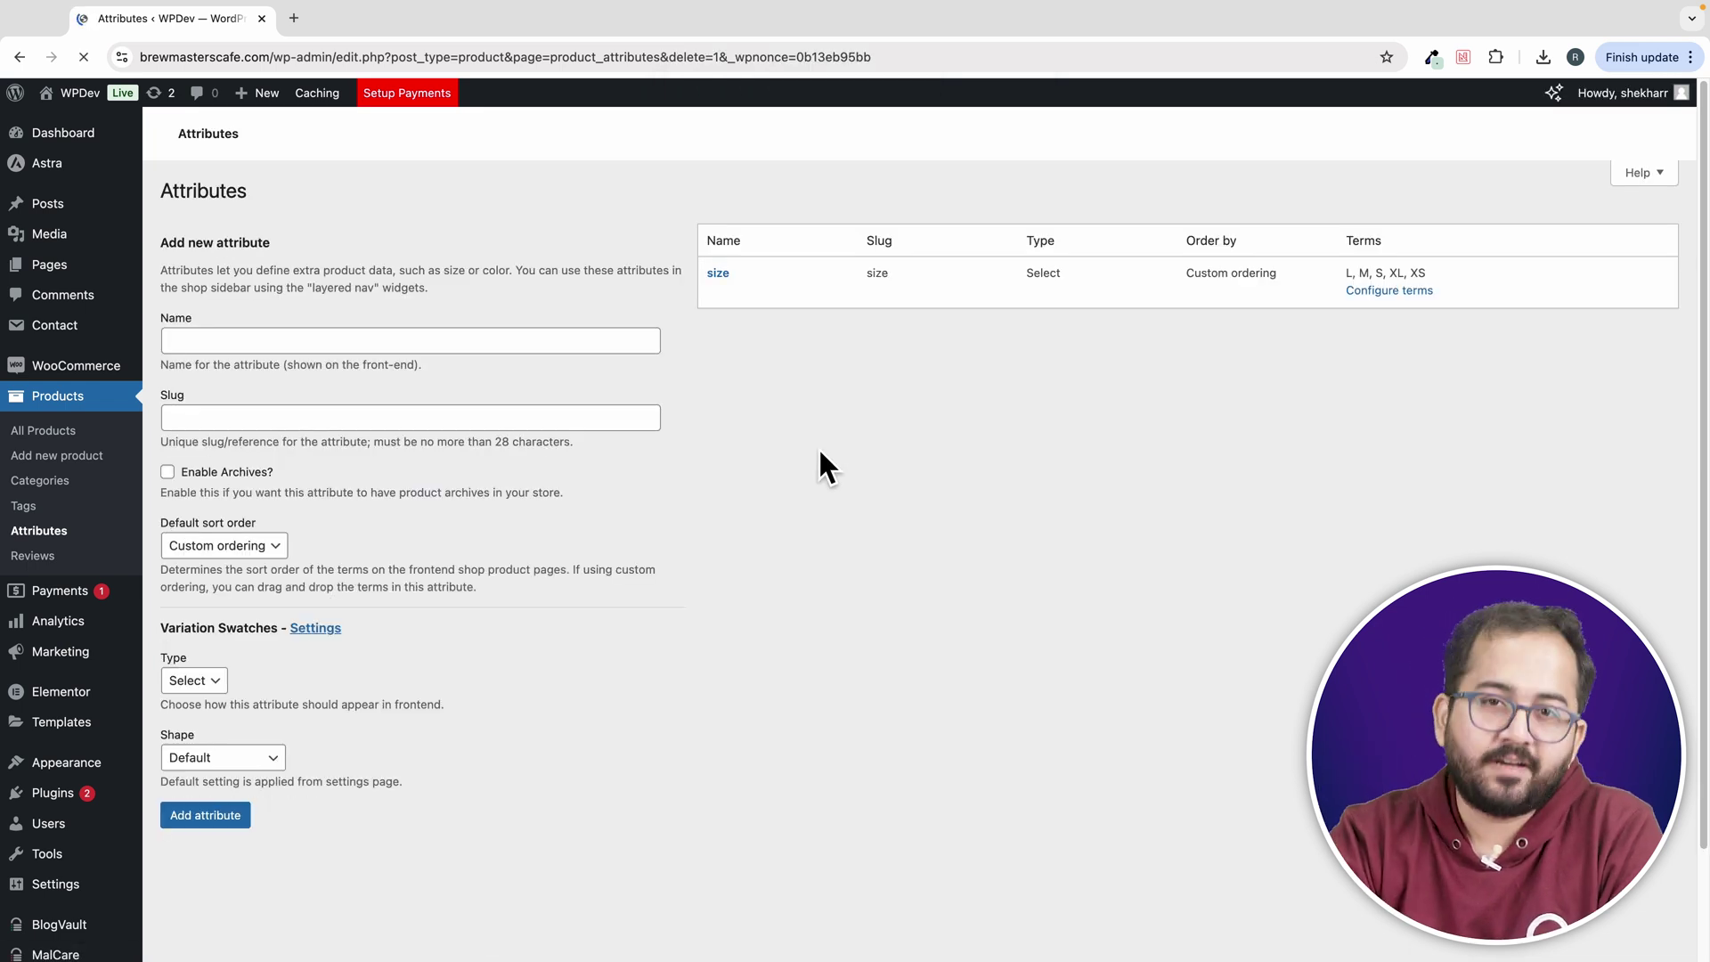
# - Name the new attribute Color with slug color, keeping custom ordering as sort order
pyautogui.click(517, 354)
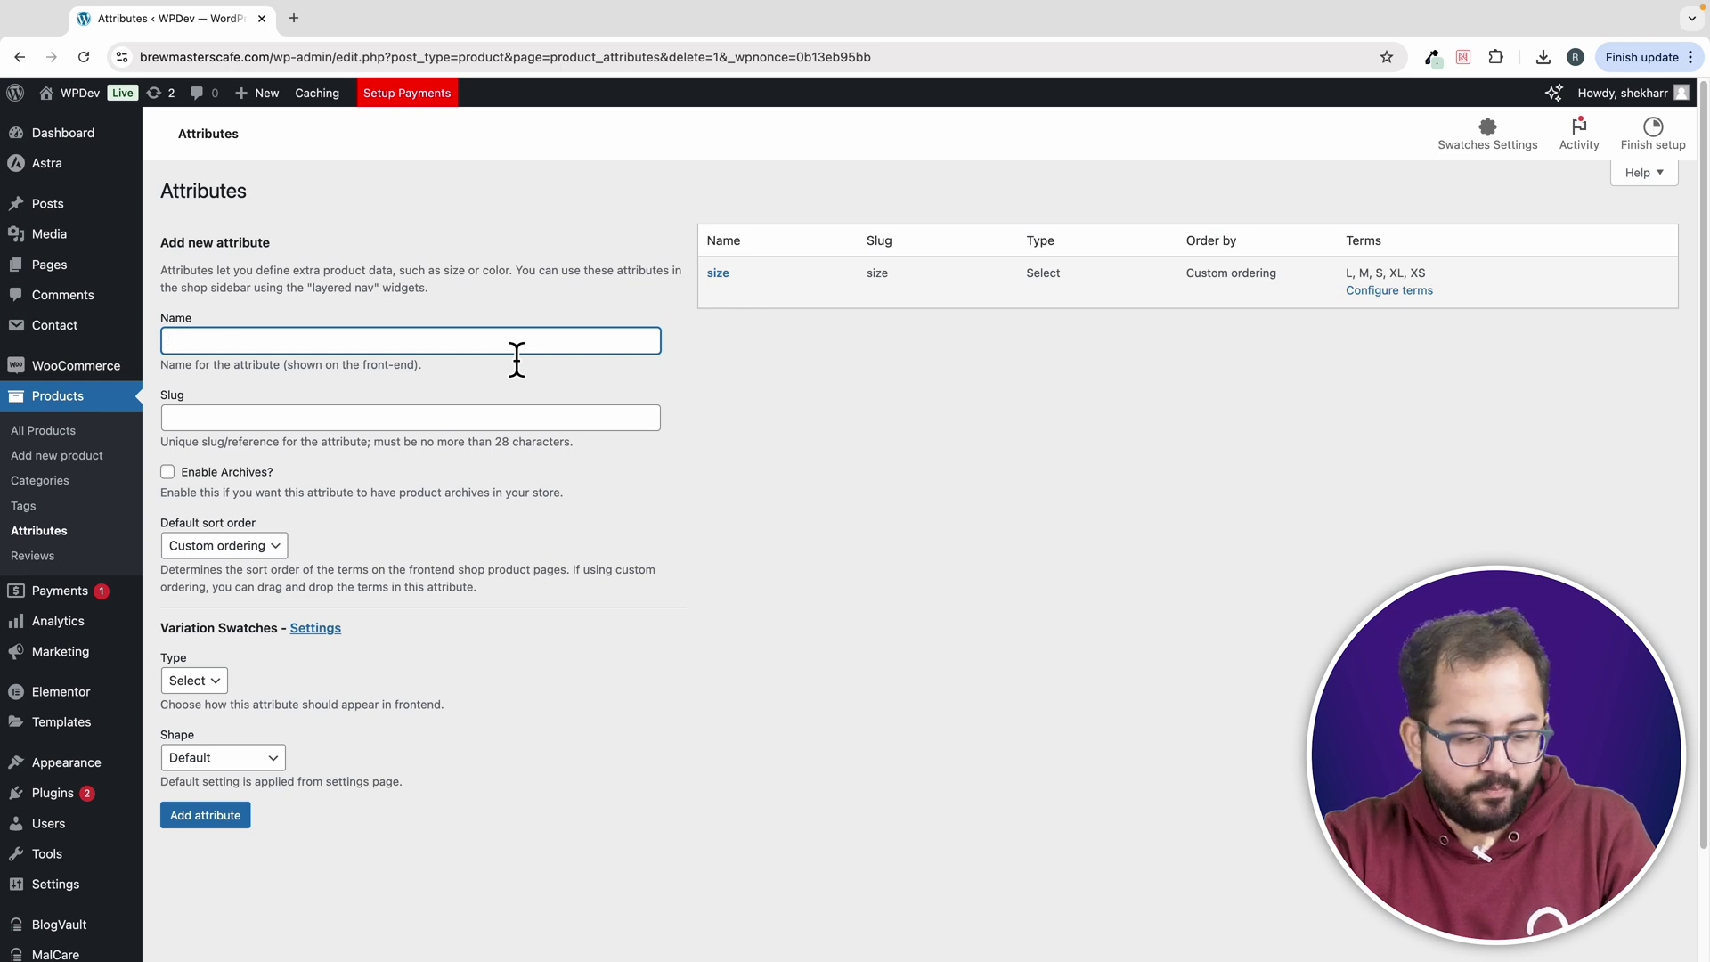
pyautogui.write('Color')
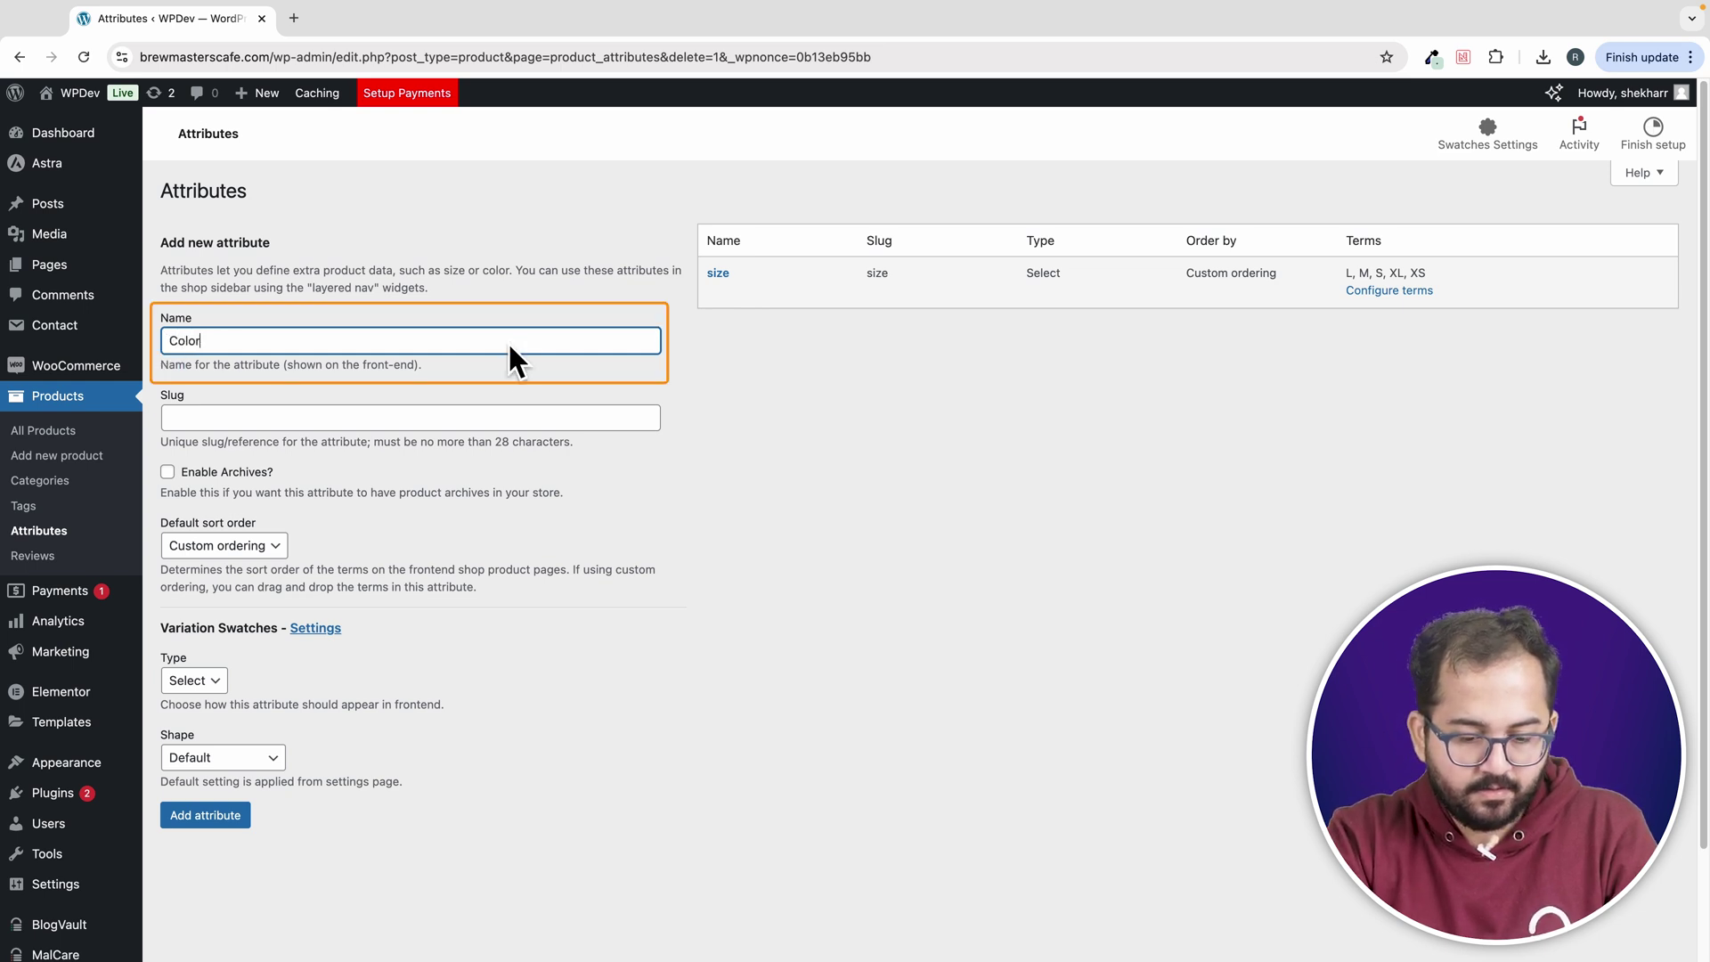
pyautogui.click(485, 422)
pyautogui.write('color')
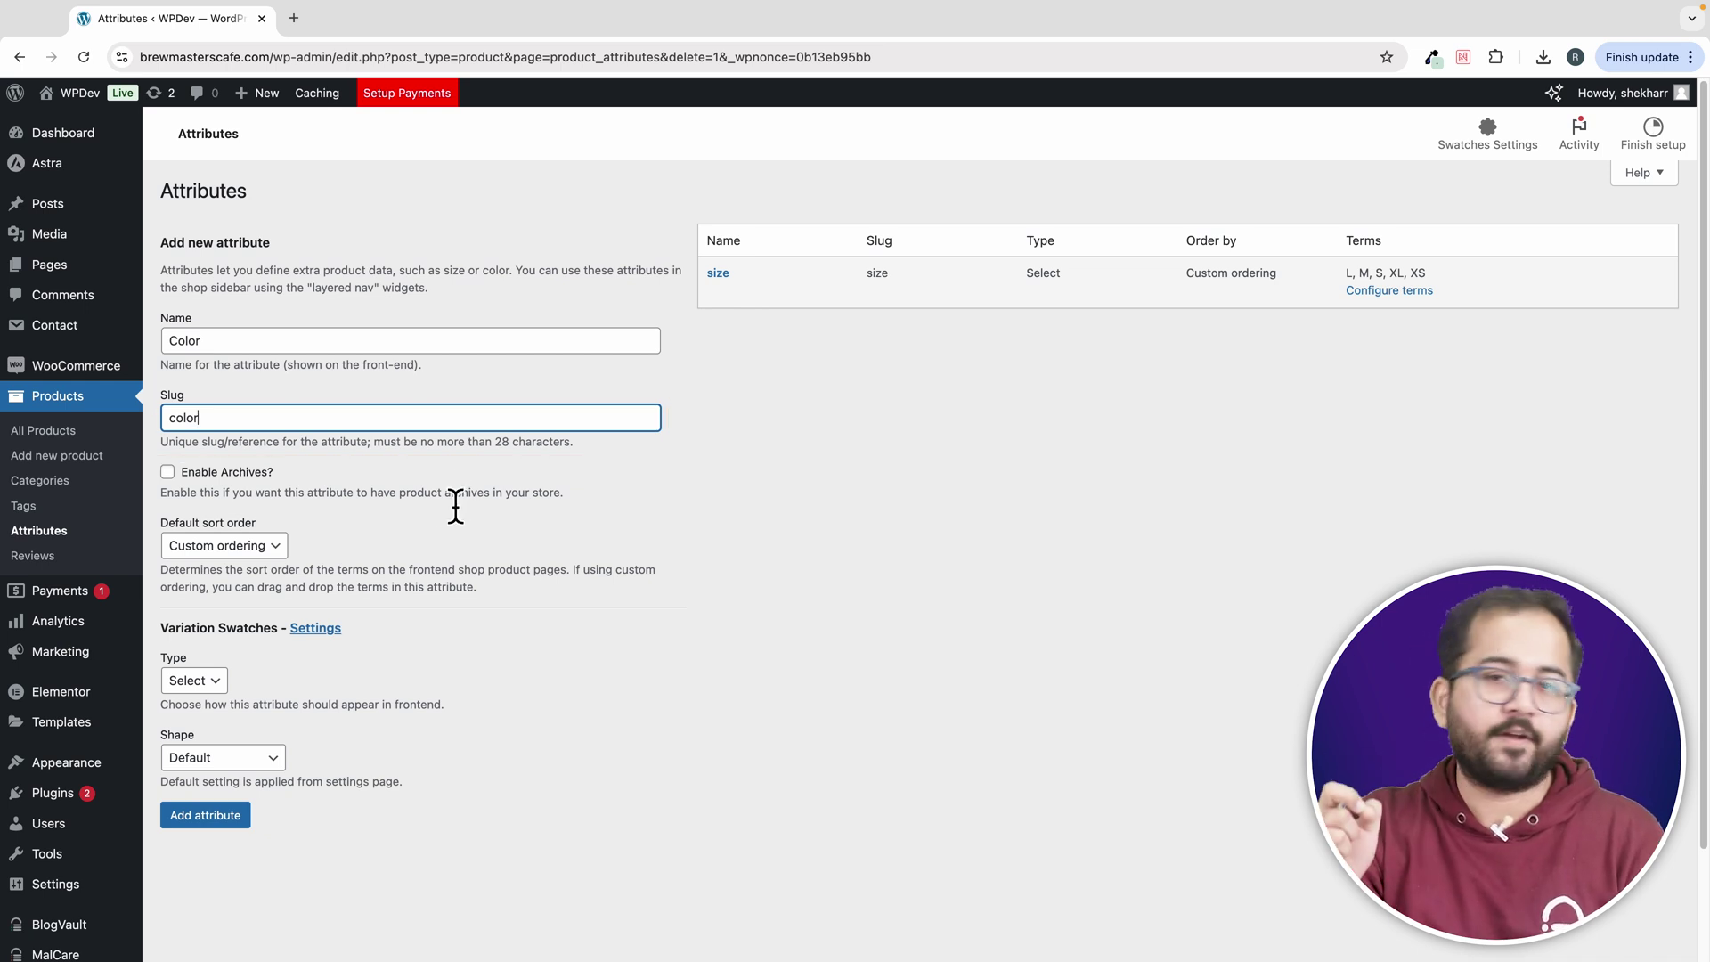
pyautogui.click(403, 525)
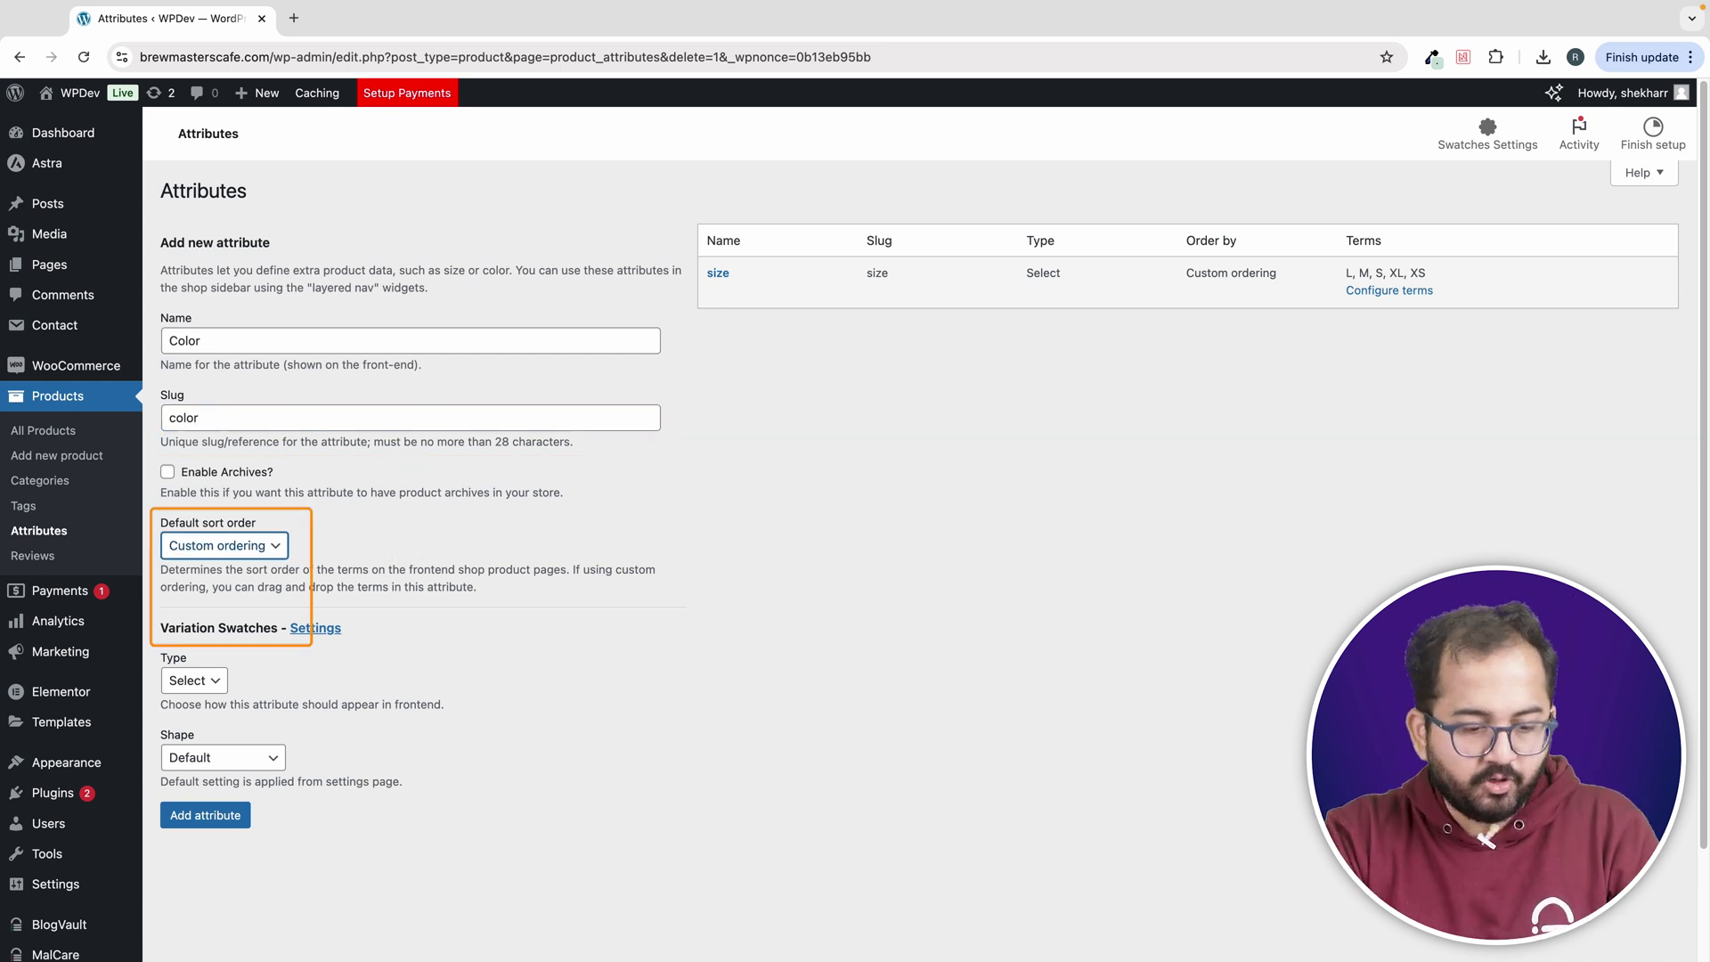
pyautogui.click(276, 545)
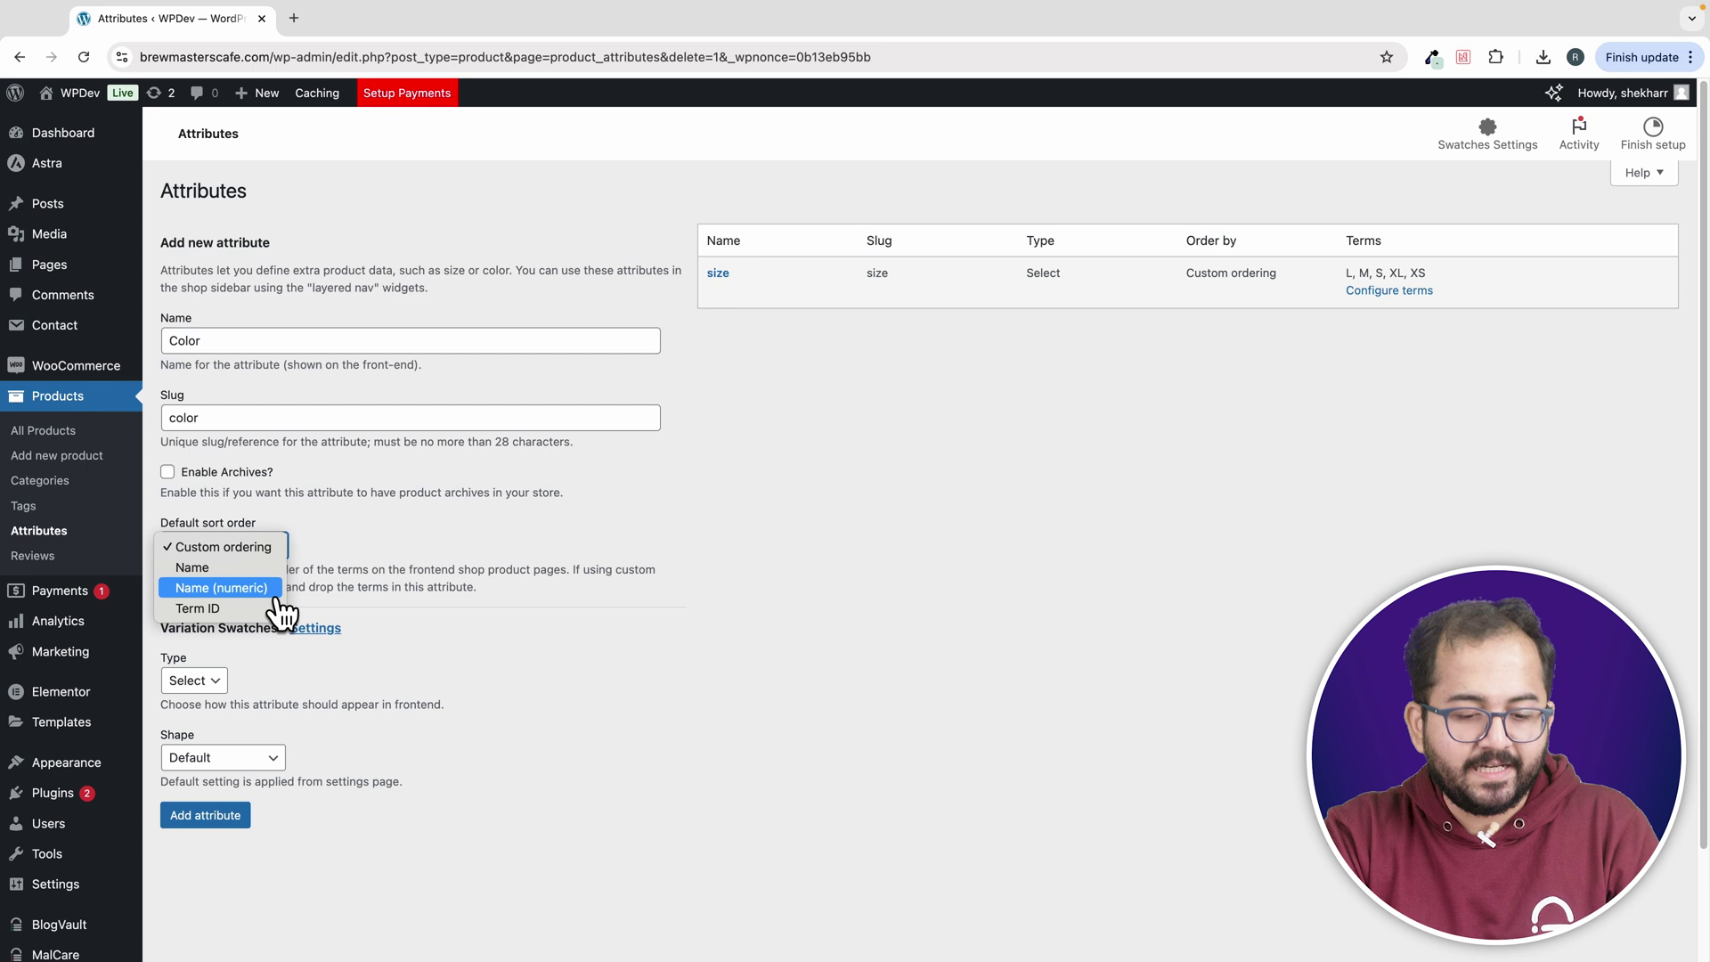
pyautogui.click(253, 547)
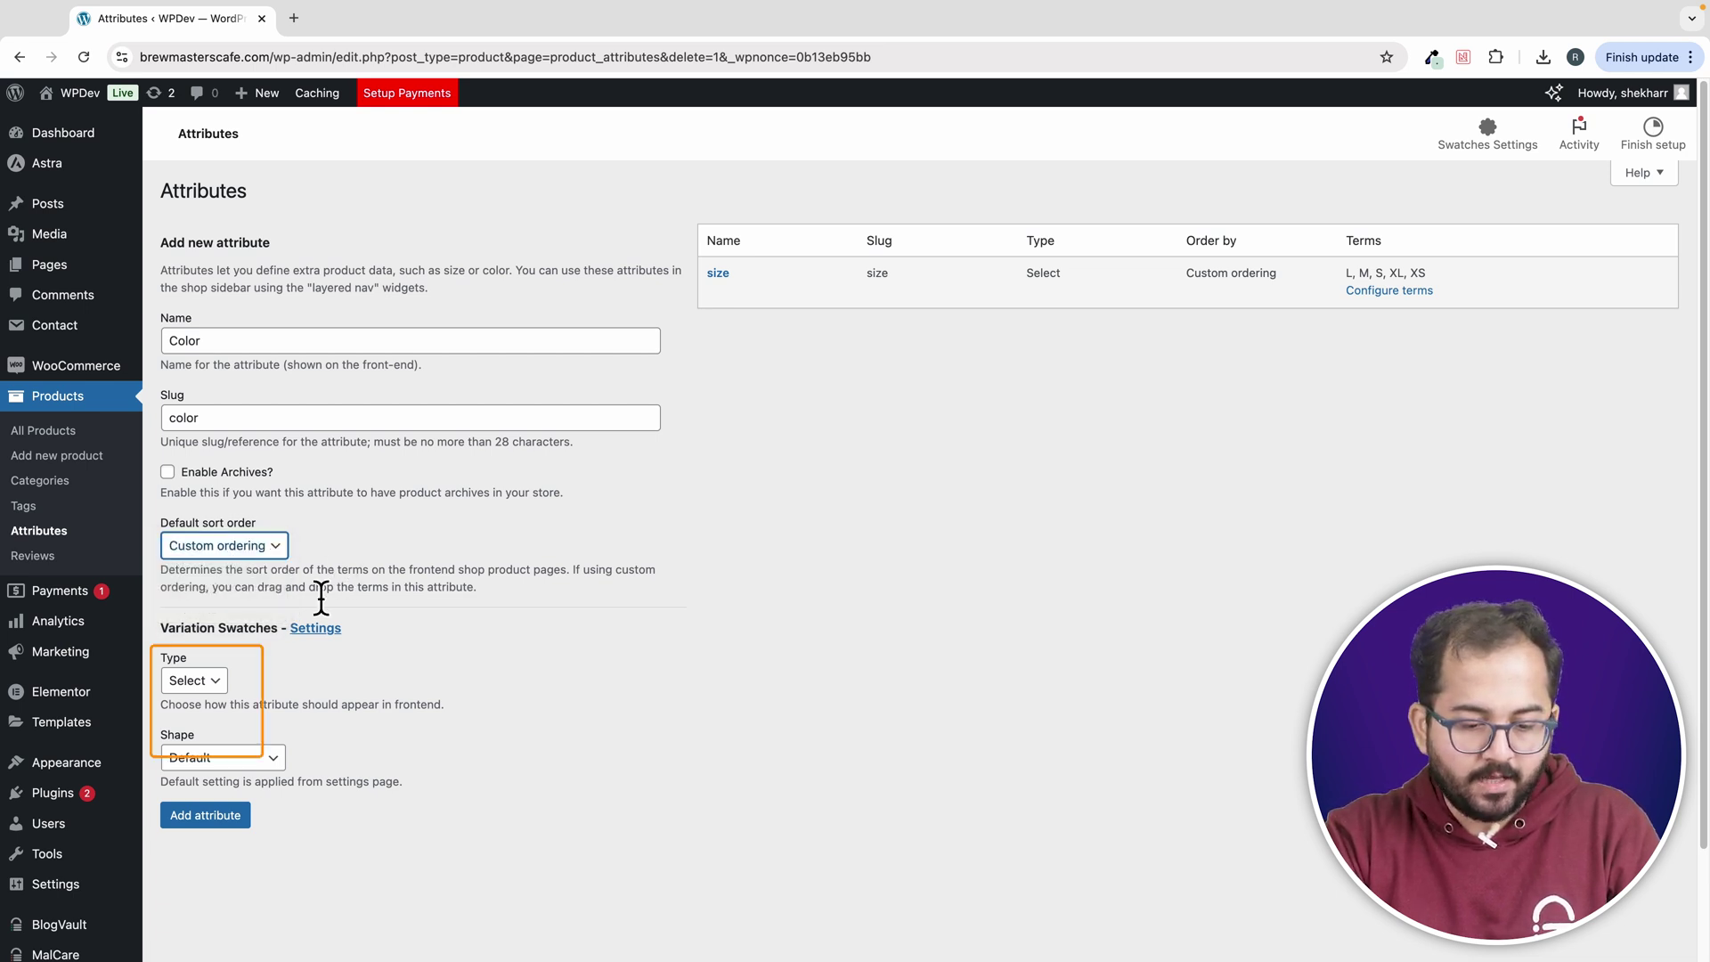
# - Make its swatches 36 px colour circles and add the Color attribute
pyautogui.click(213, 690)
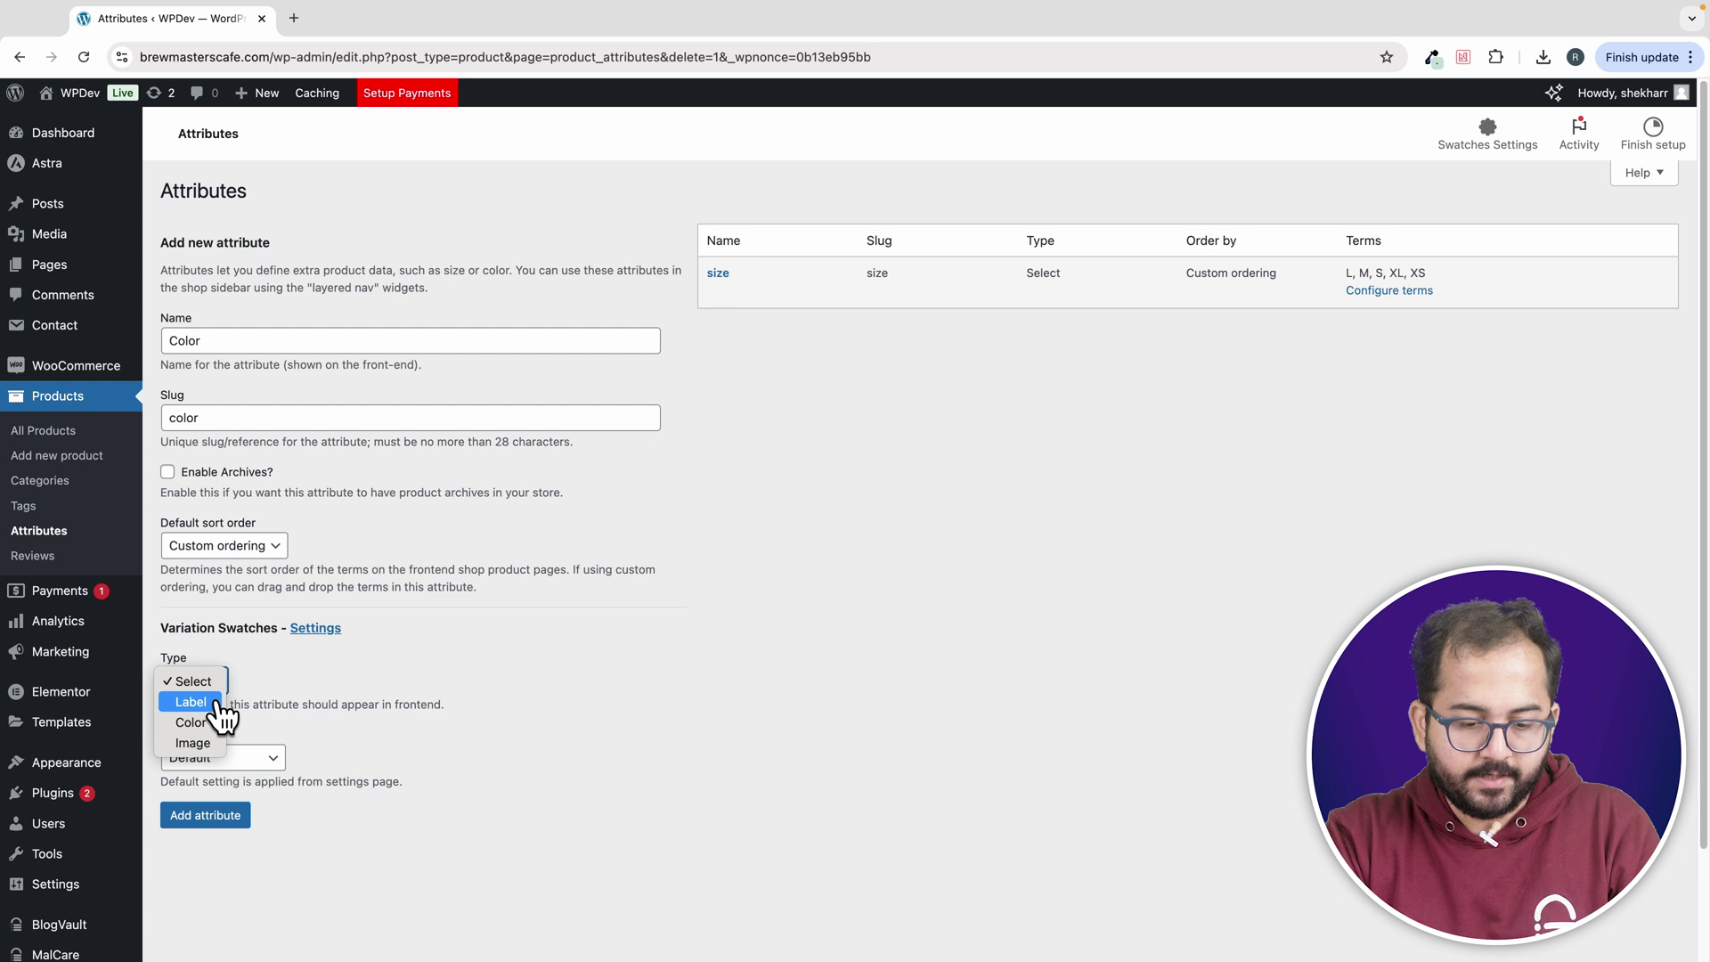
pyautogui.click(190, 722)
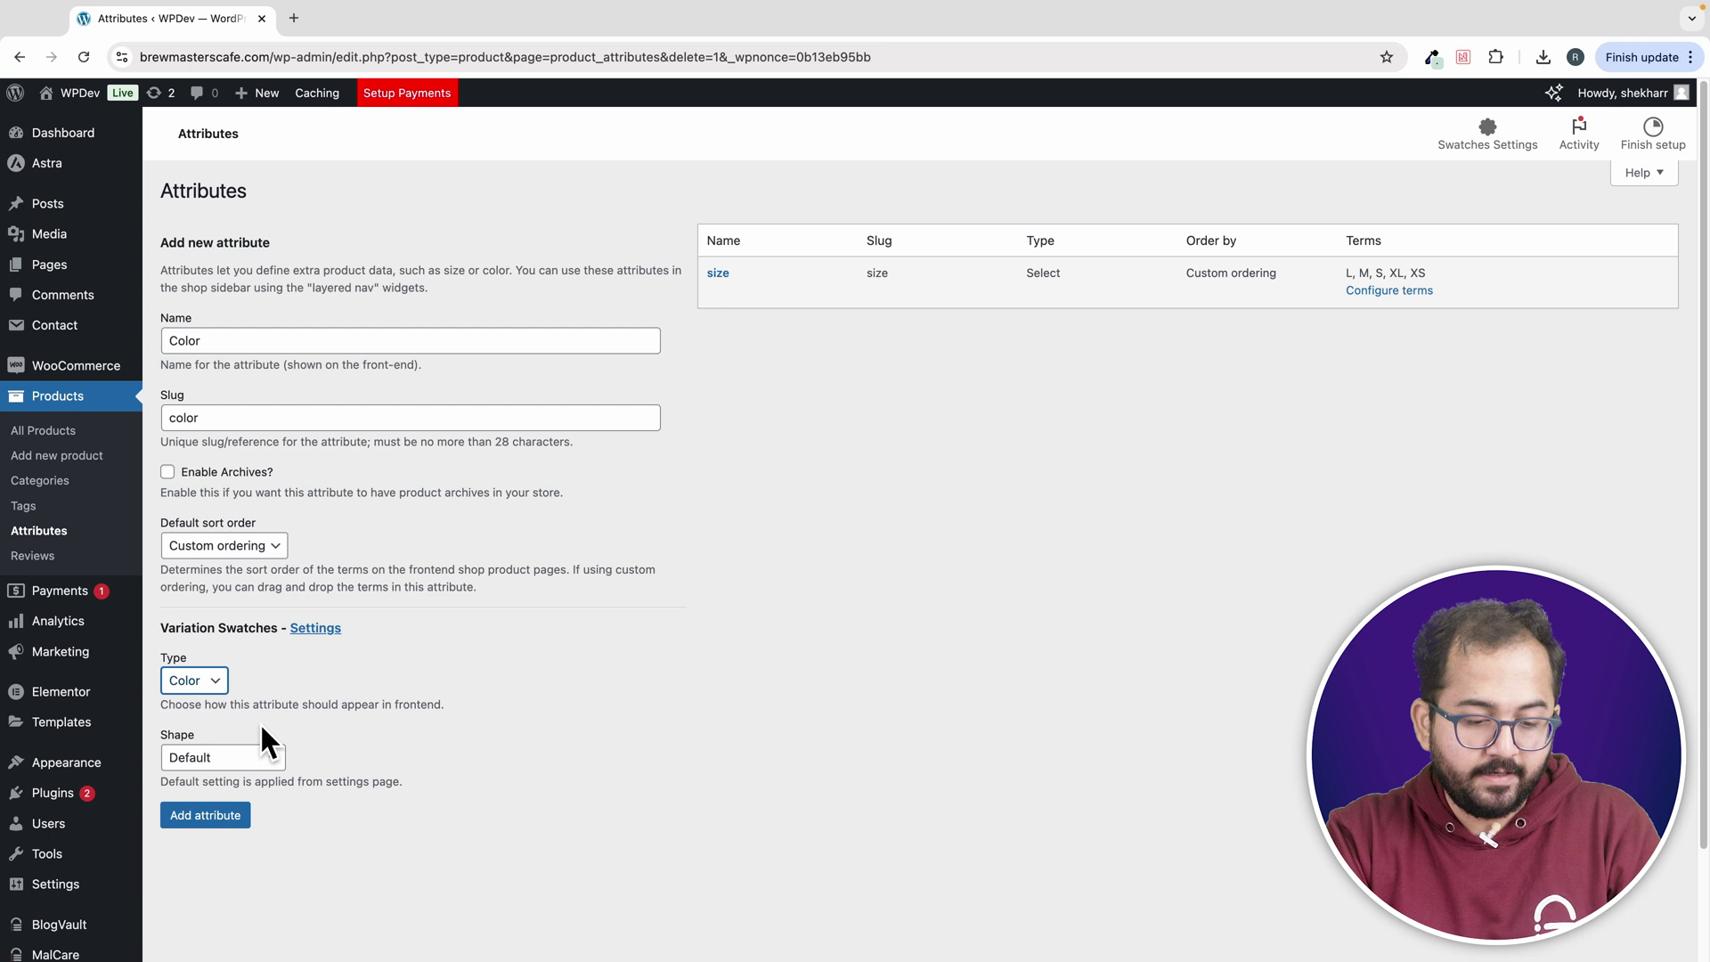
pyautogui.click(250, 757)
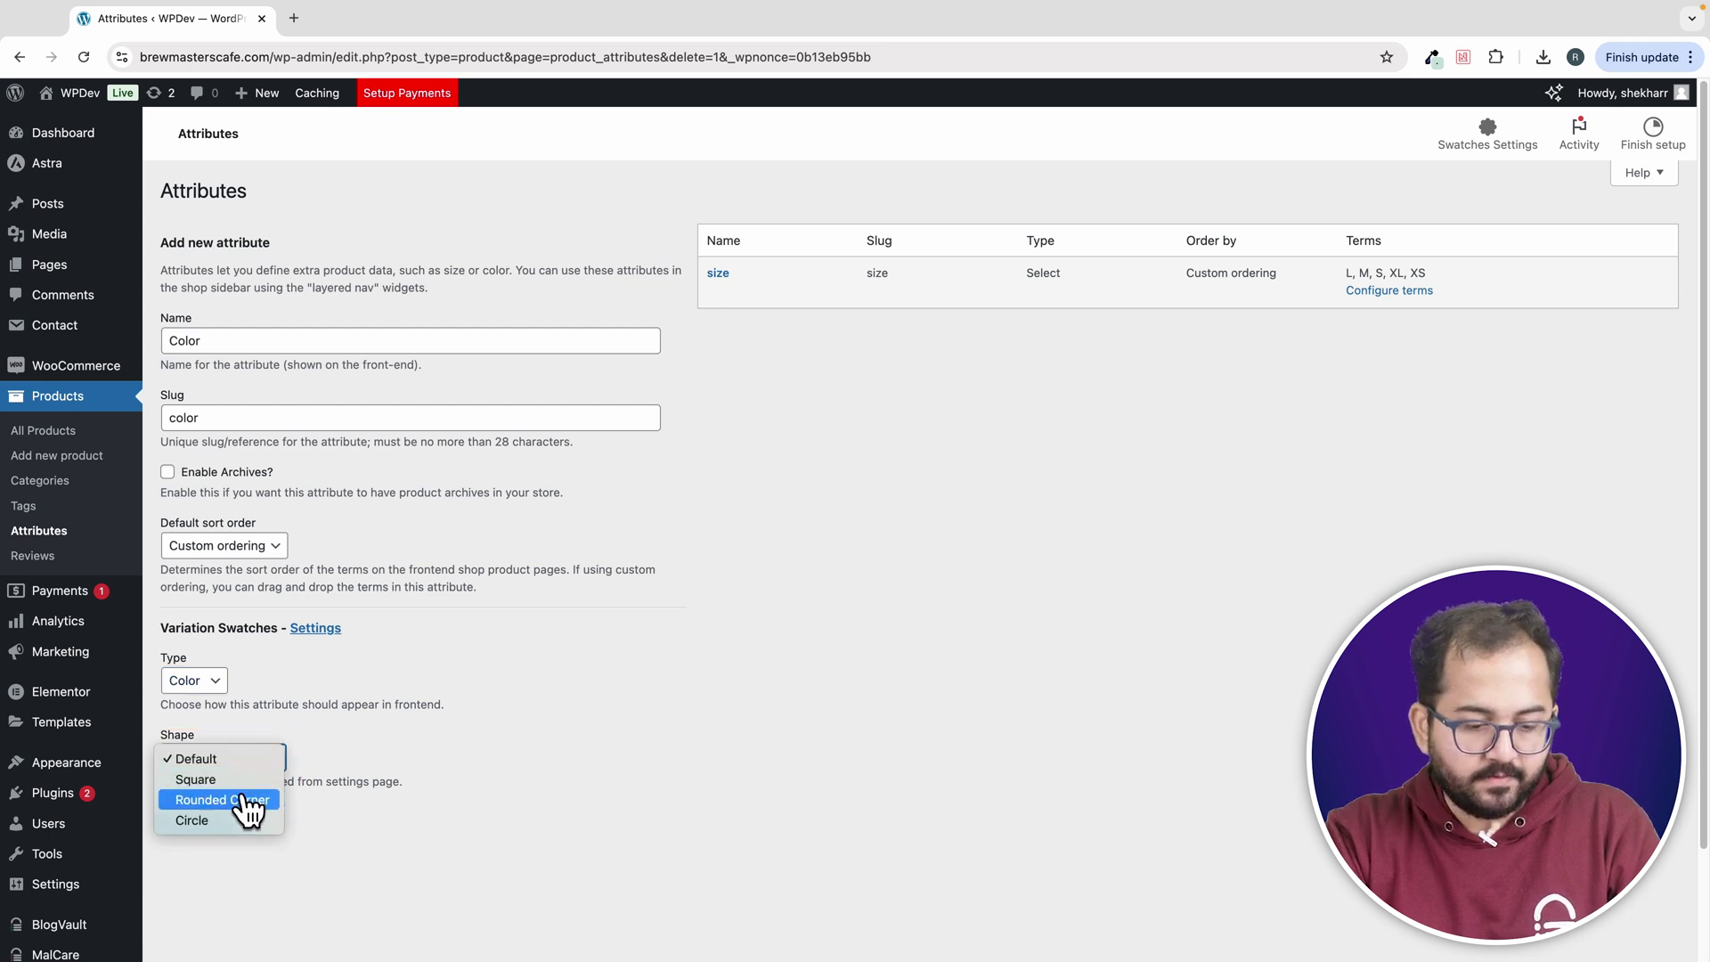
pyautogui.press('Escape')
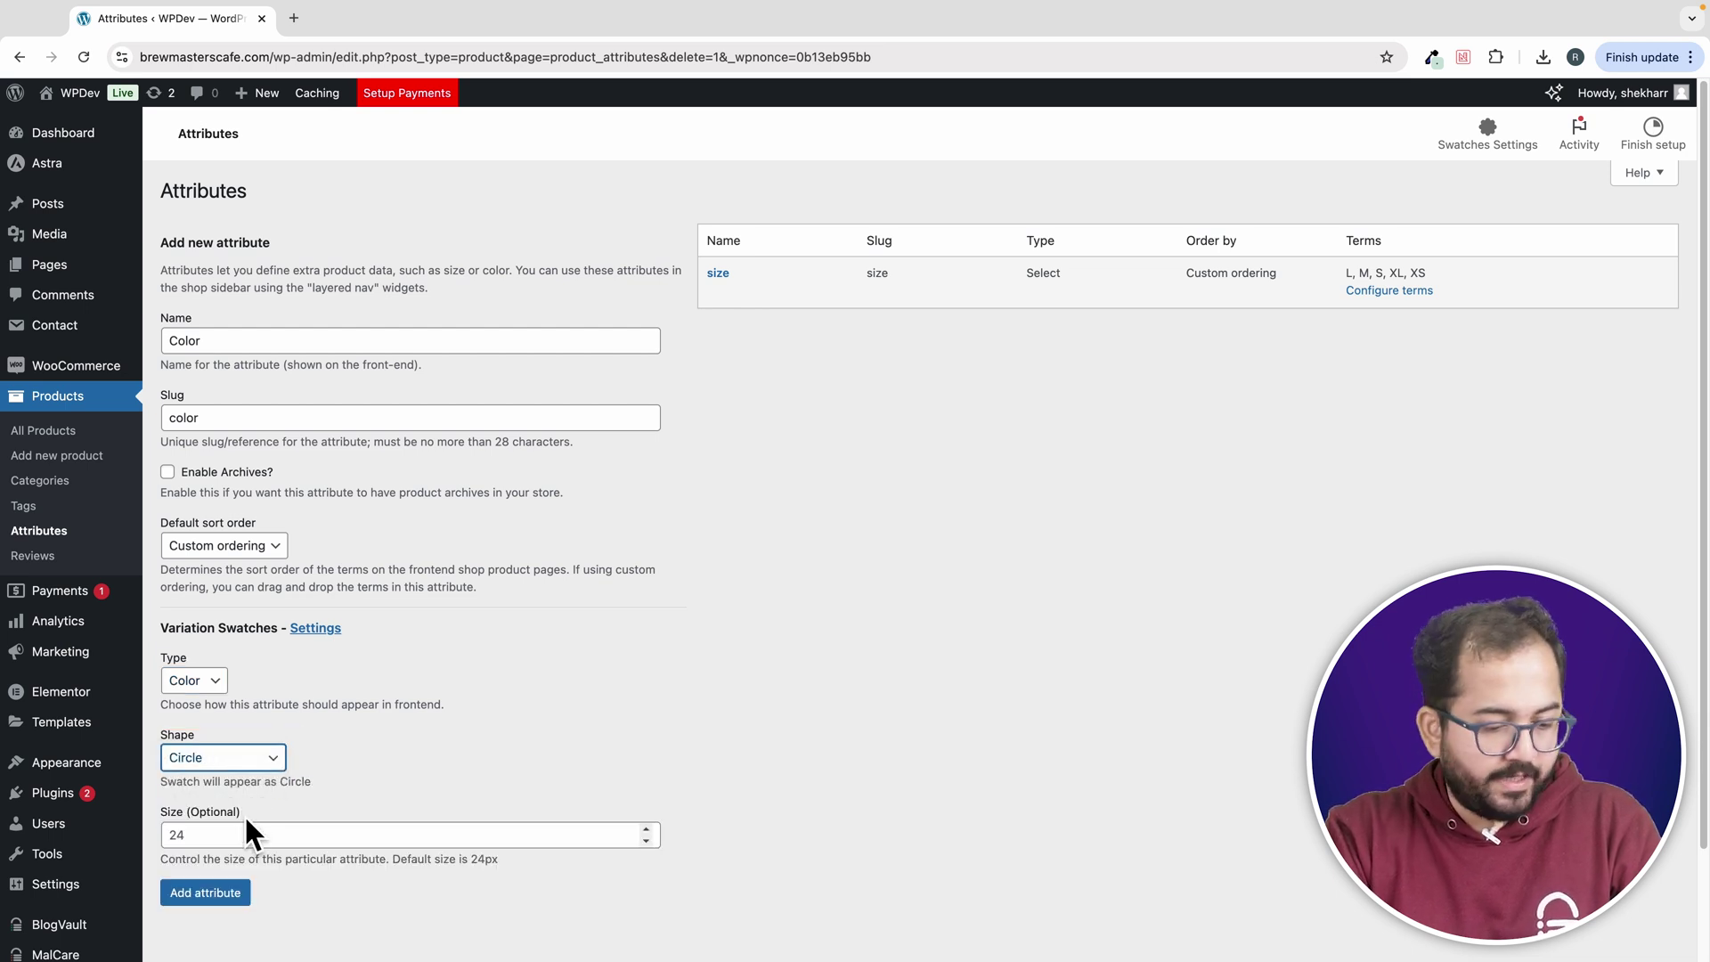
pyautogui.scroll(-1, 347, 802)
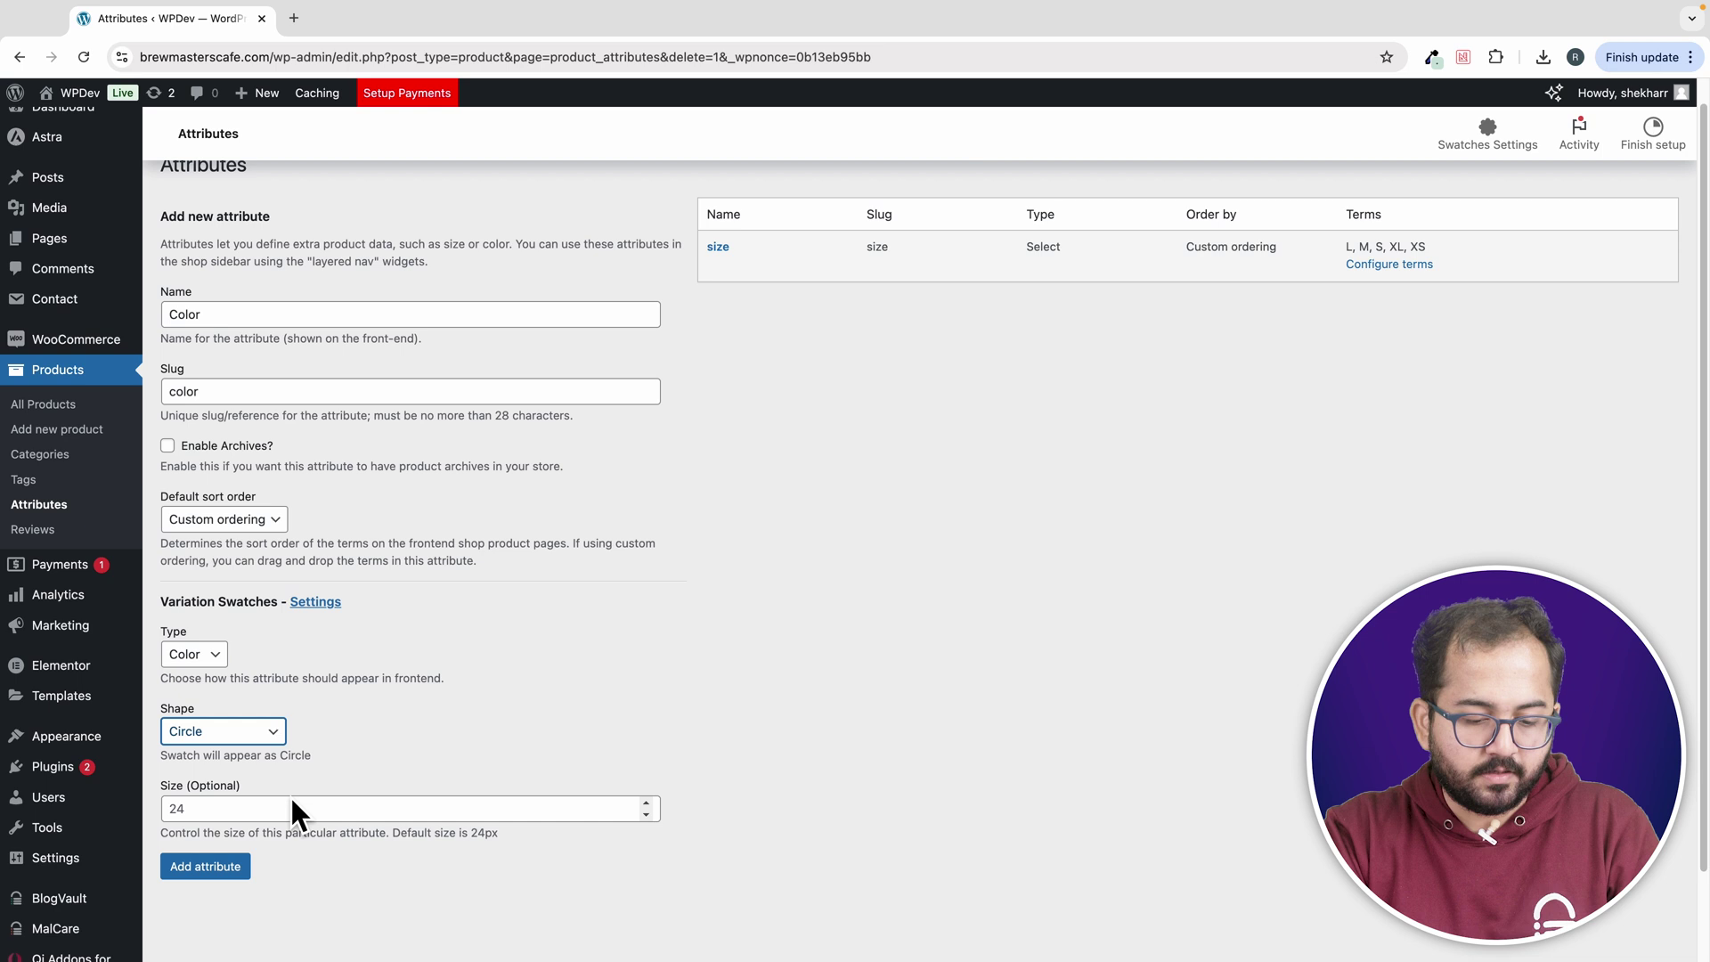
pyautogui.click(232, 809)
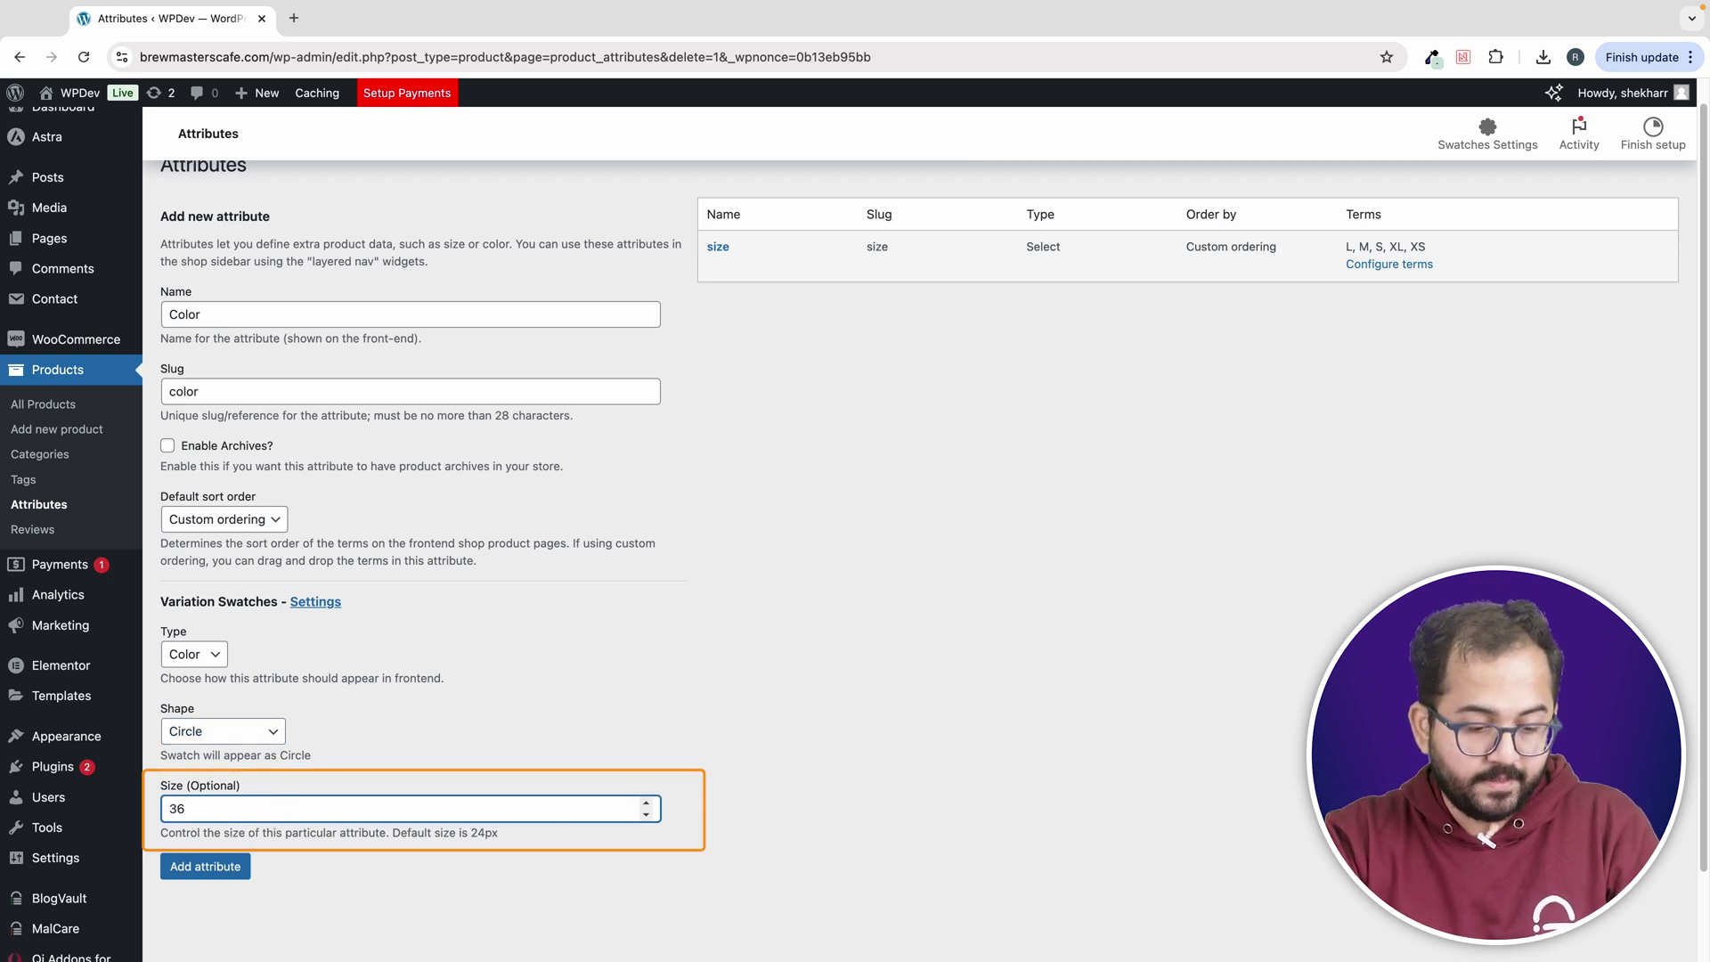
pyautogui.click(228, 866)
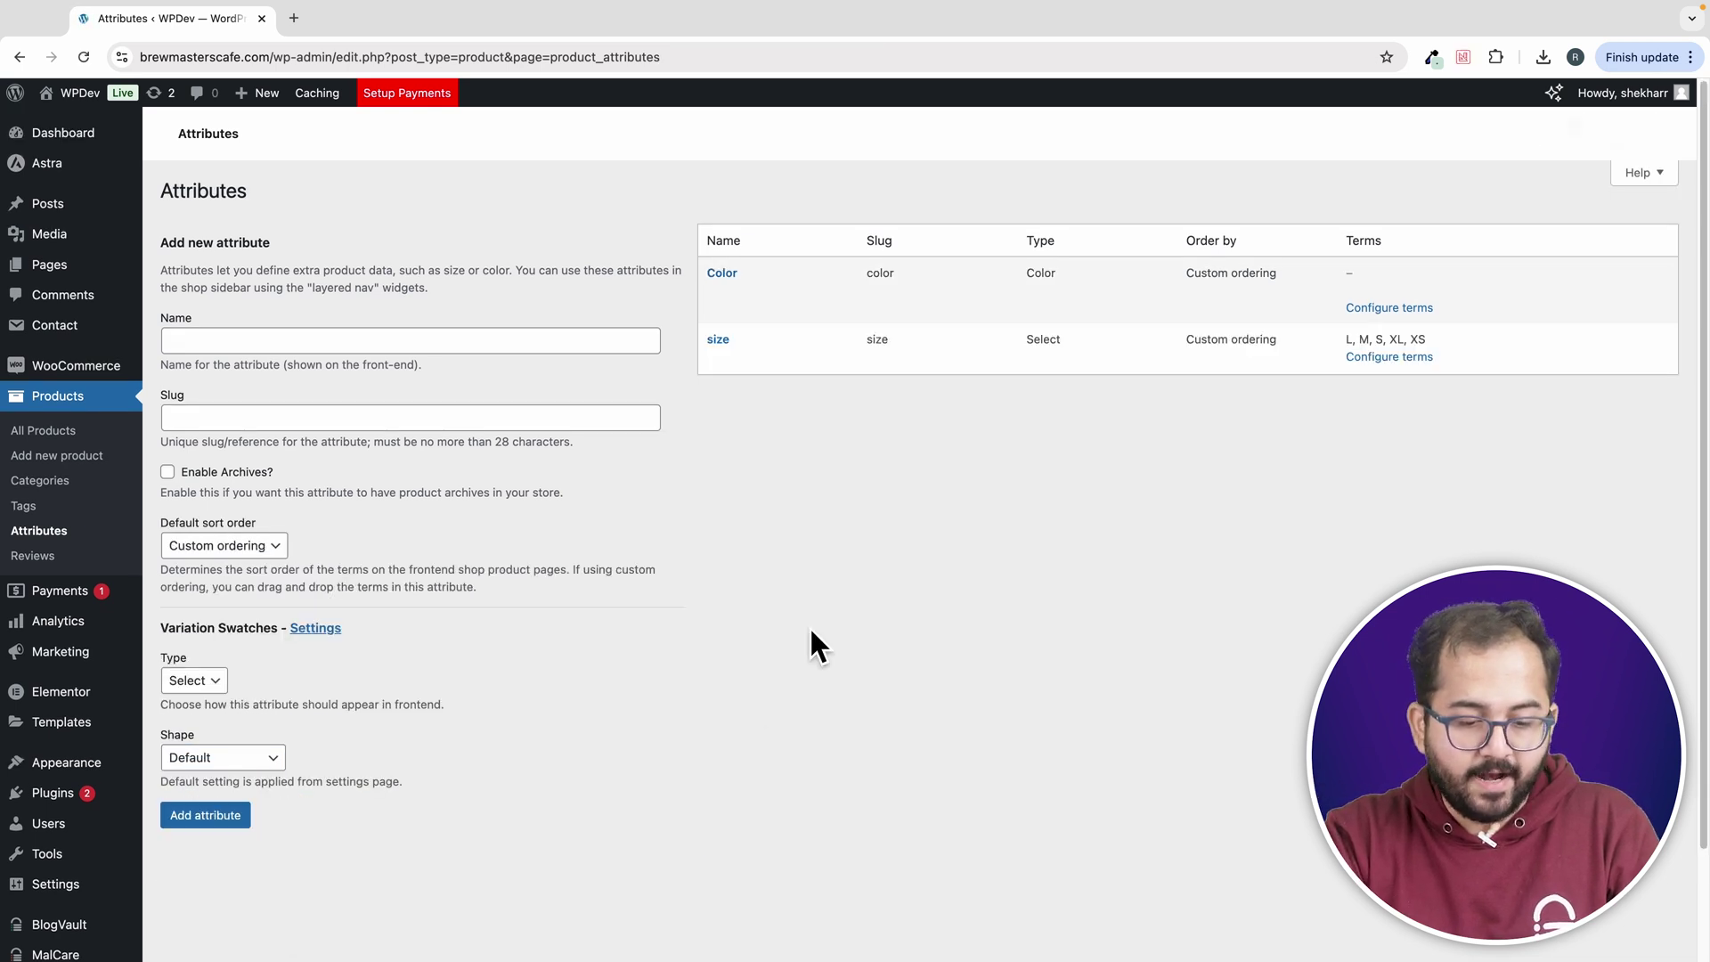
# - Add a Red colour term with slug red, a red swatch and description Red
pyautogui.moveTo(793, 289)
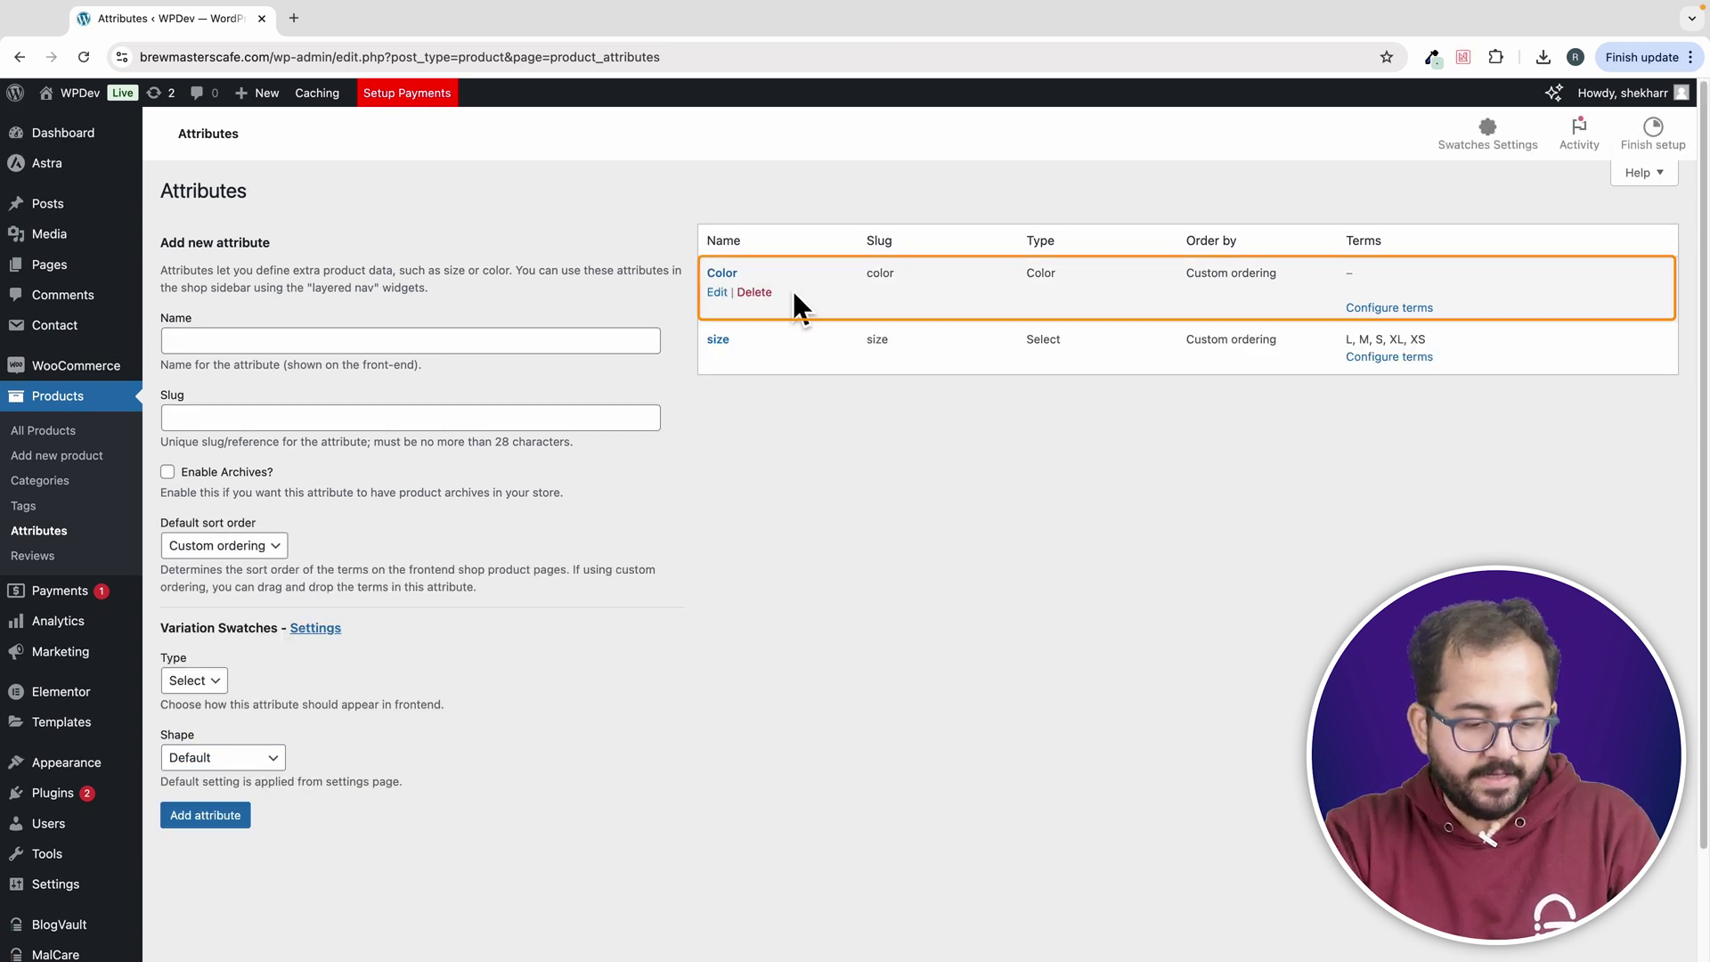
pyautogui.click(720, 276)
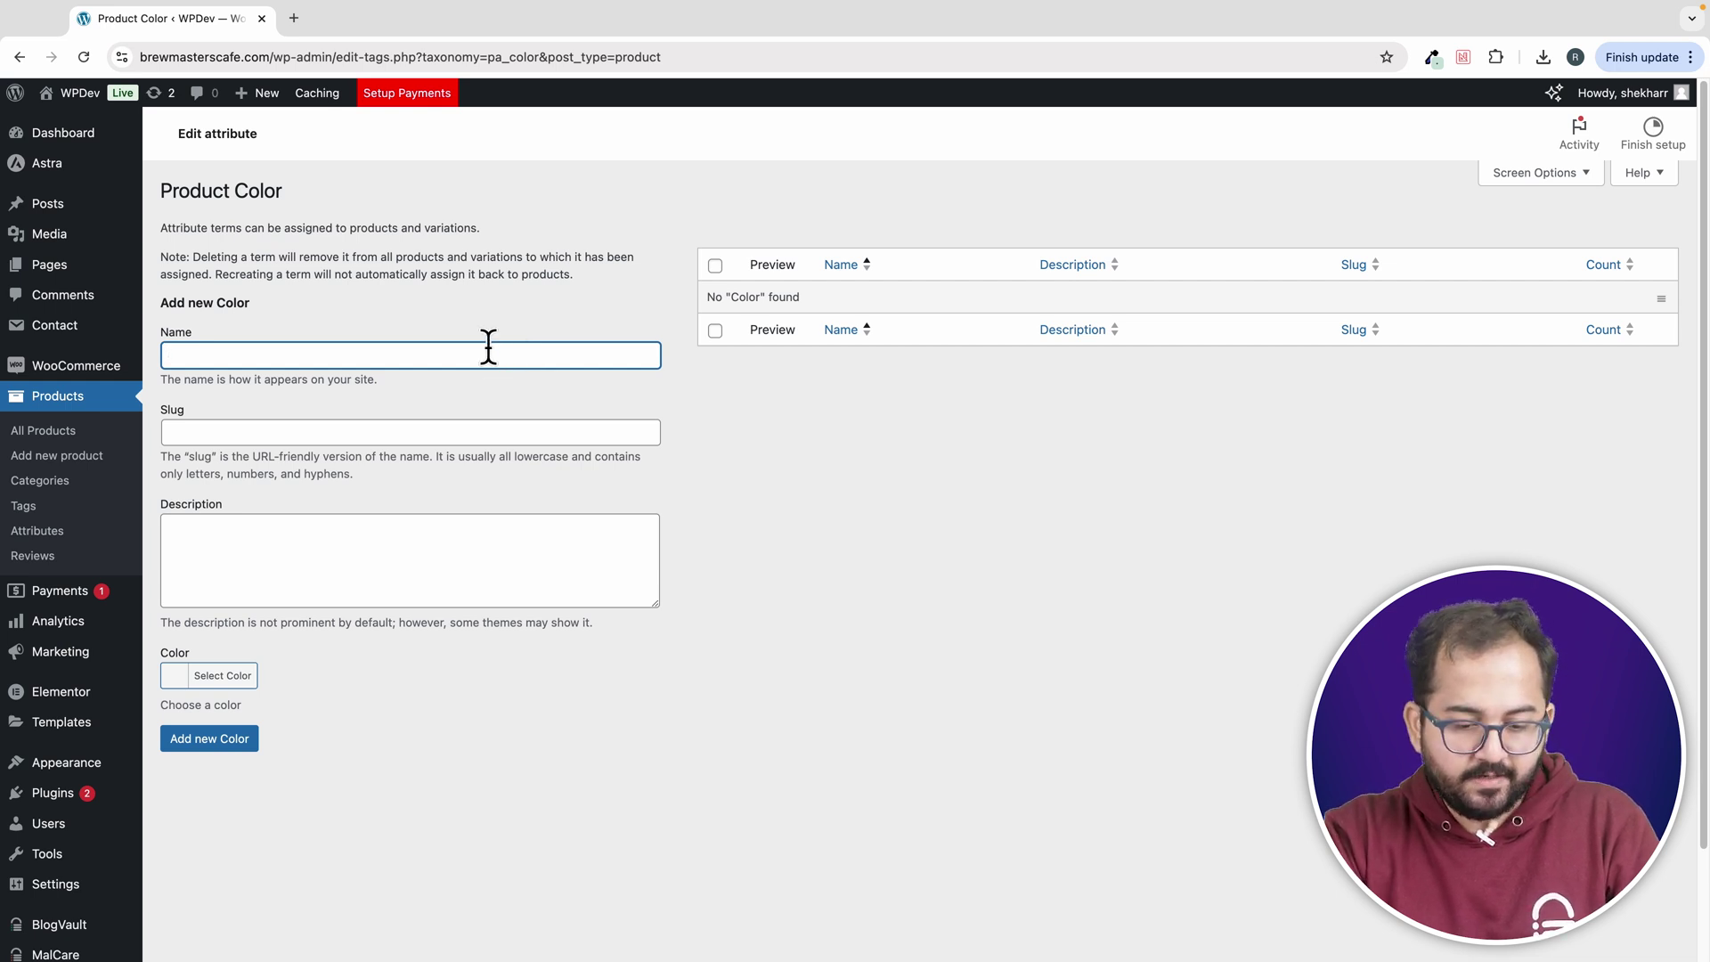
pyautogui.write('Red')
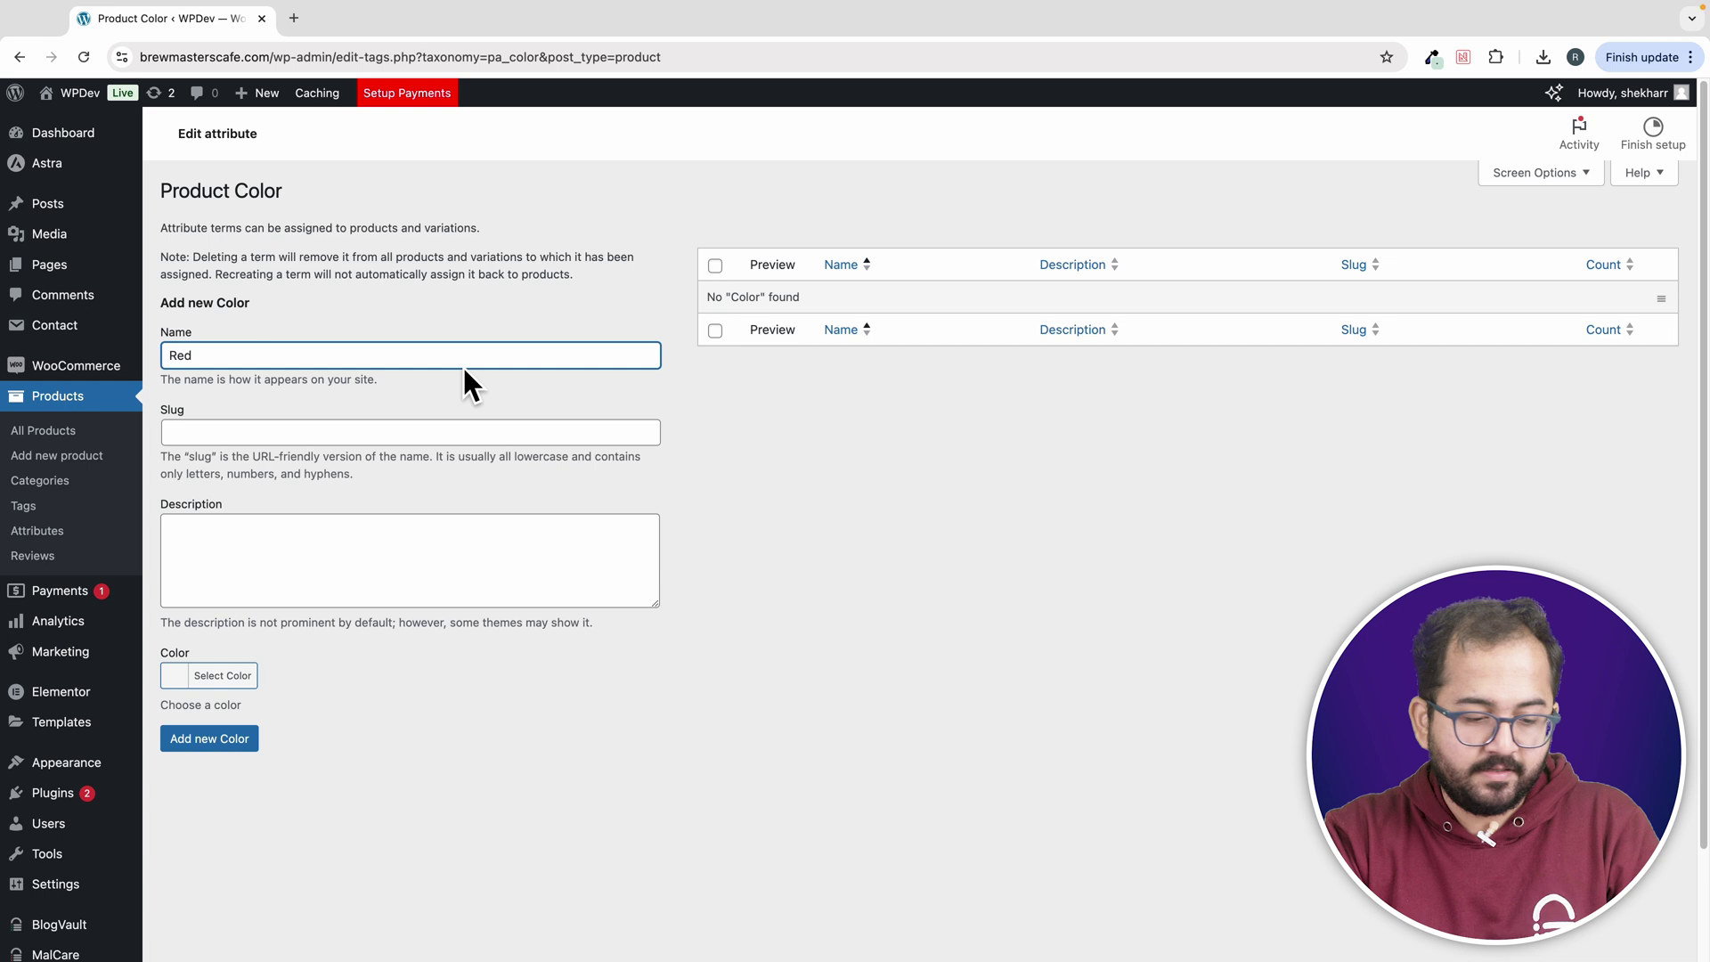
pyautogui.click(426, 431)
pyautogui.write('red')
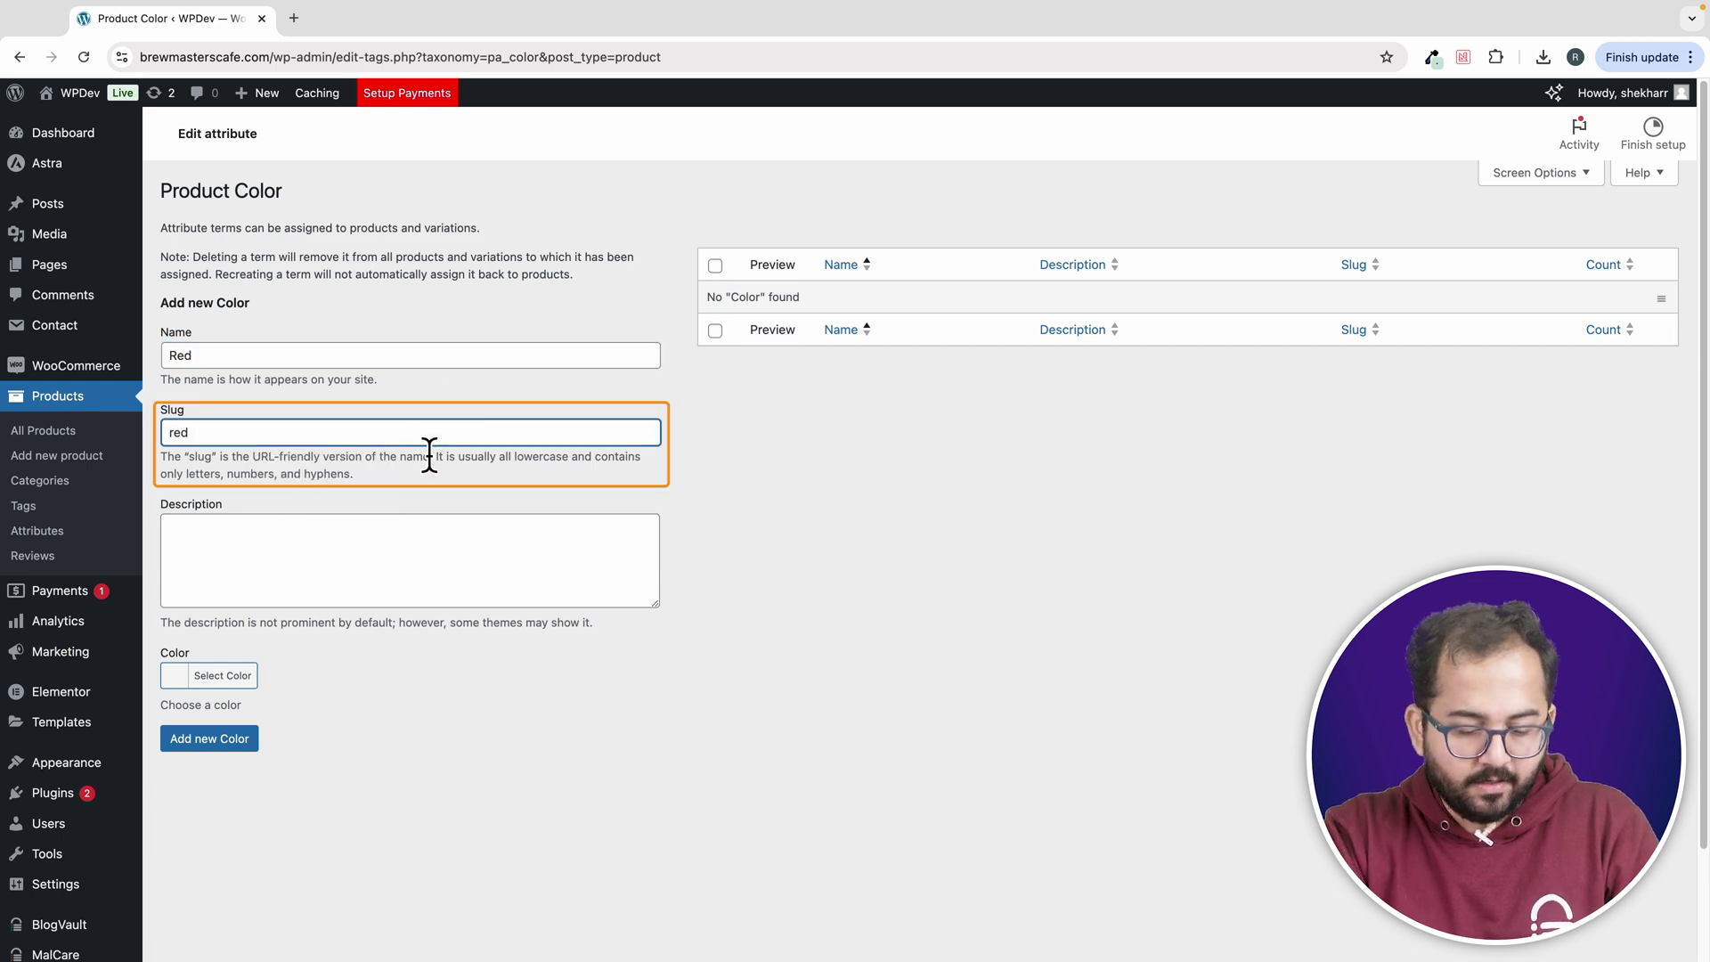
pyautogui.press('Tab')
pyautogui.click(189, 682)
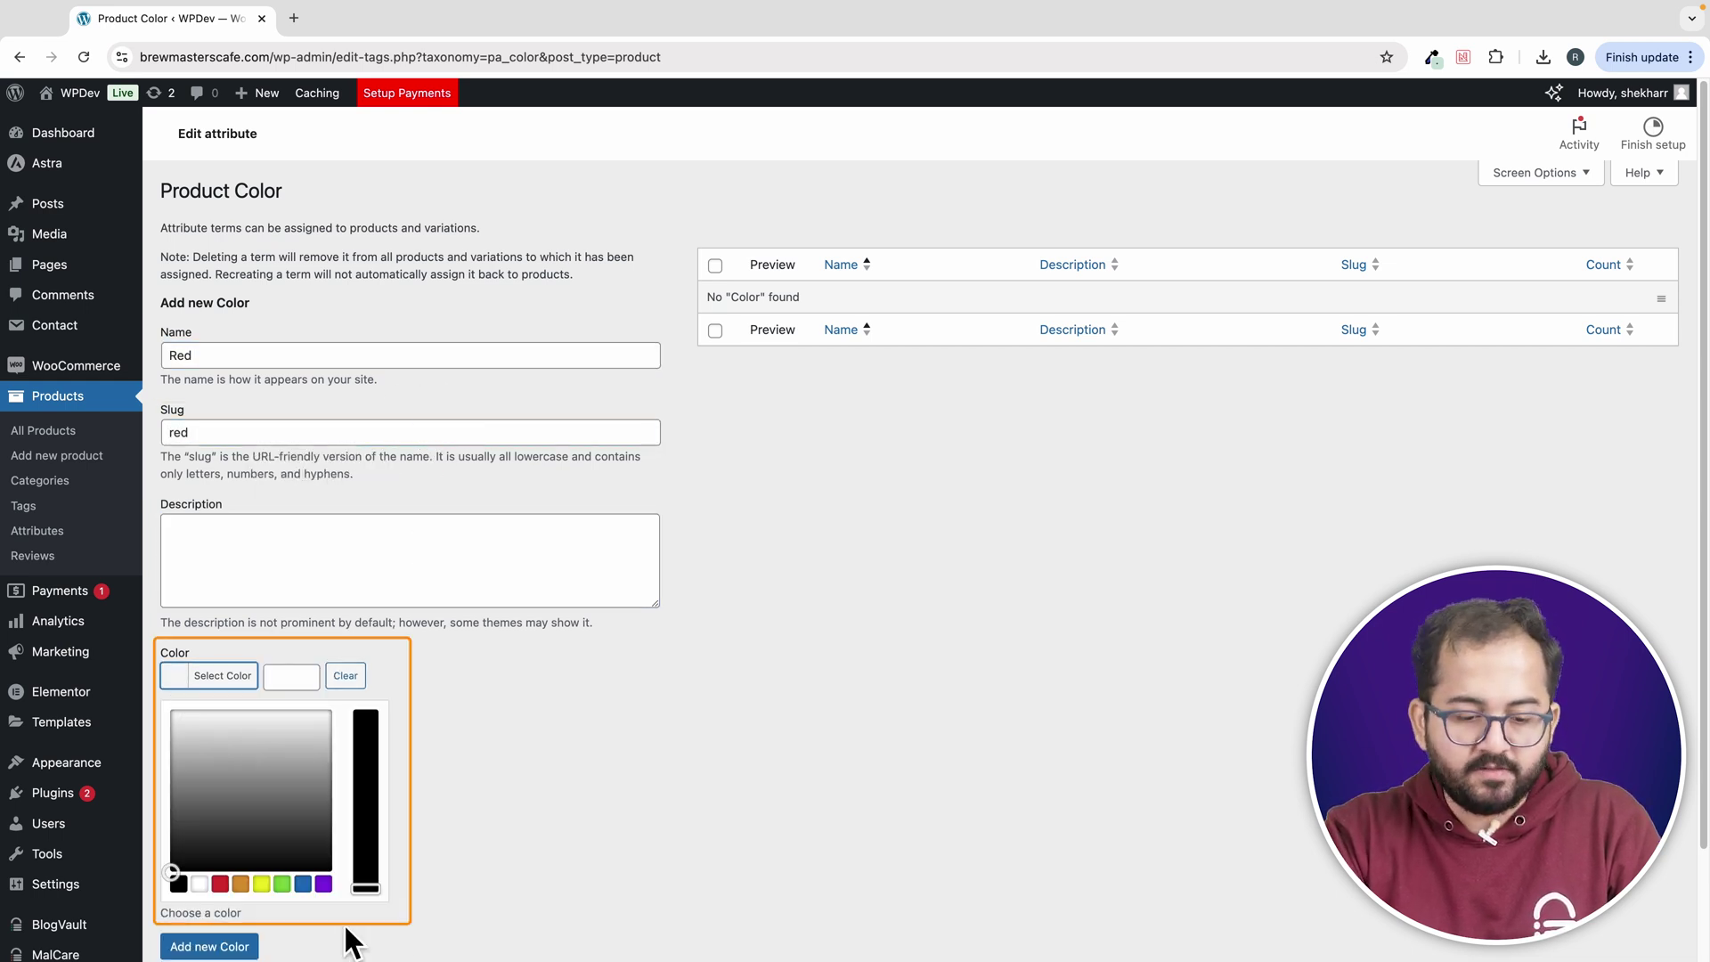
pyautogui.click(220, 884)
pyautogui.click(292, 595)
pyautogui.write('Red')
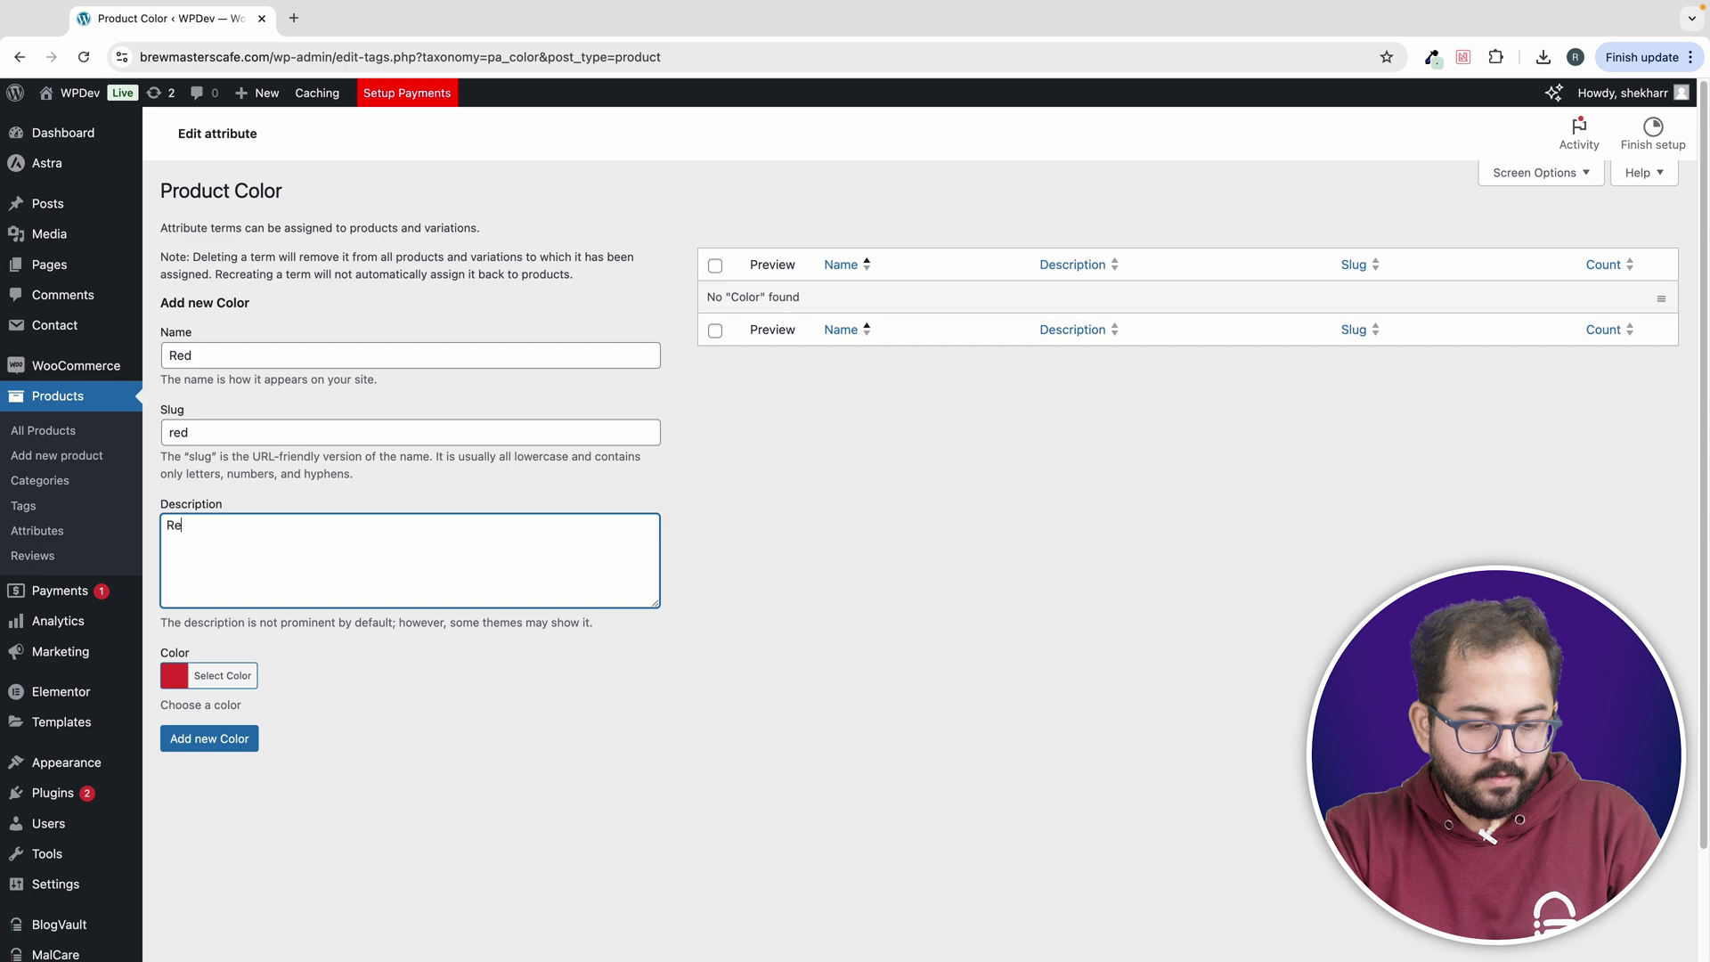
pyautogui.click(227, 732)
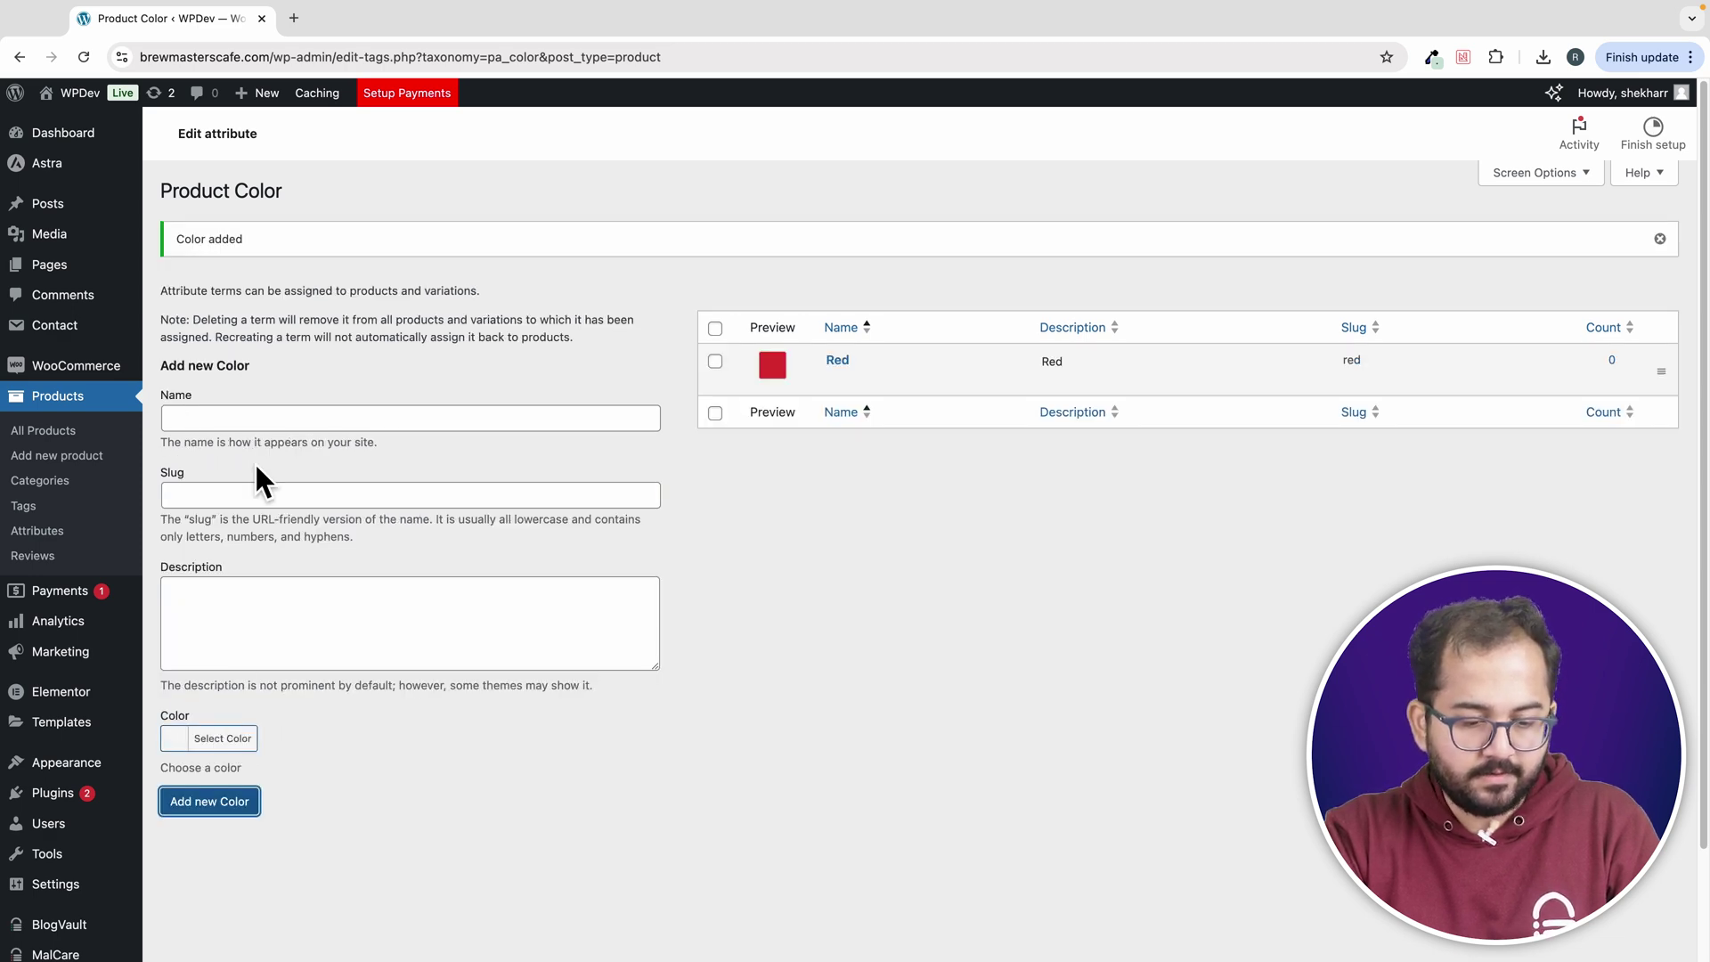
pyautogui.click(255, 419)
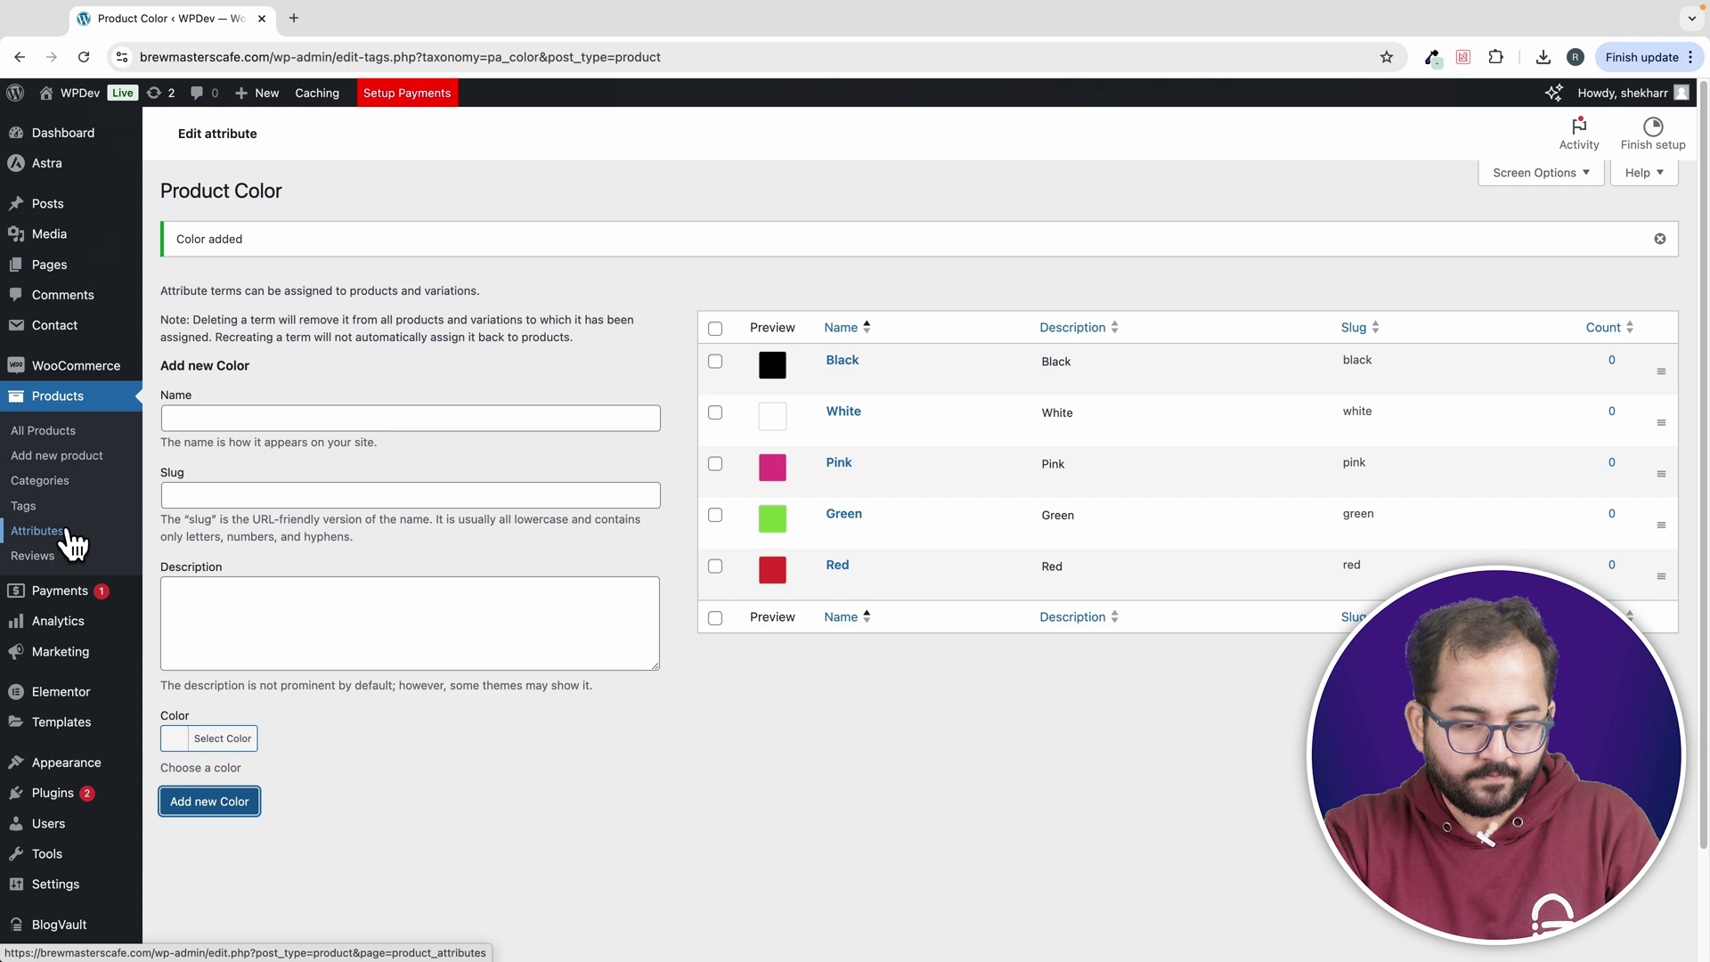
# - Review the size terms L, M, S, XL and XS, then open size for editing
pyautogui.click(68, 531)
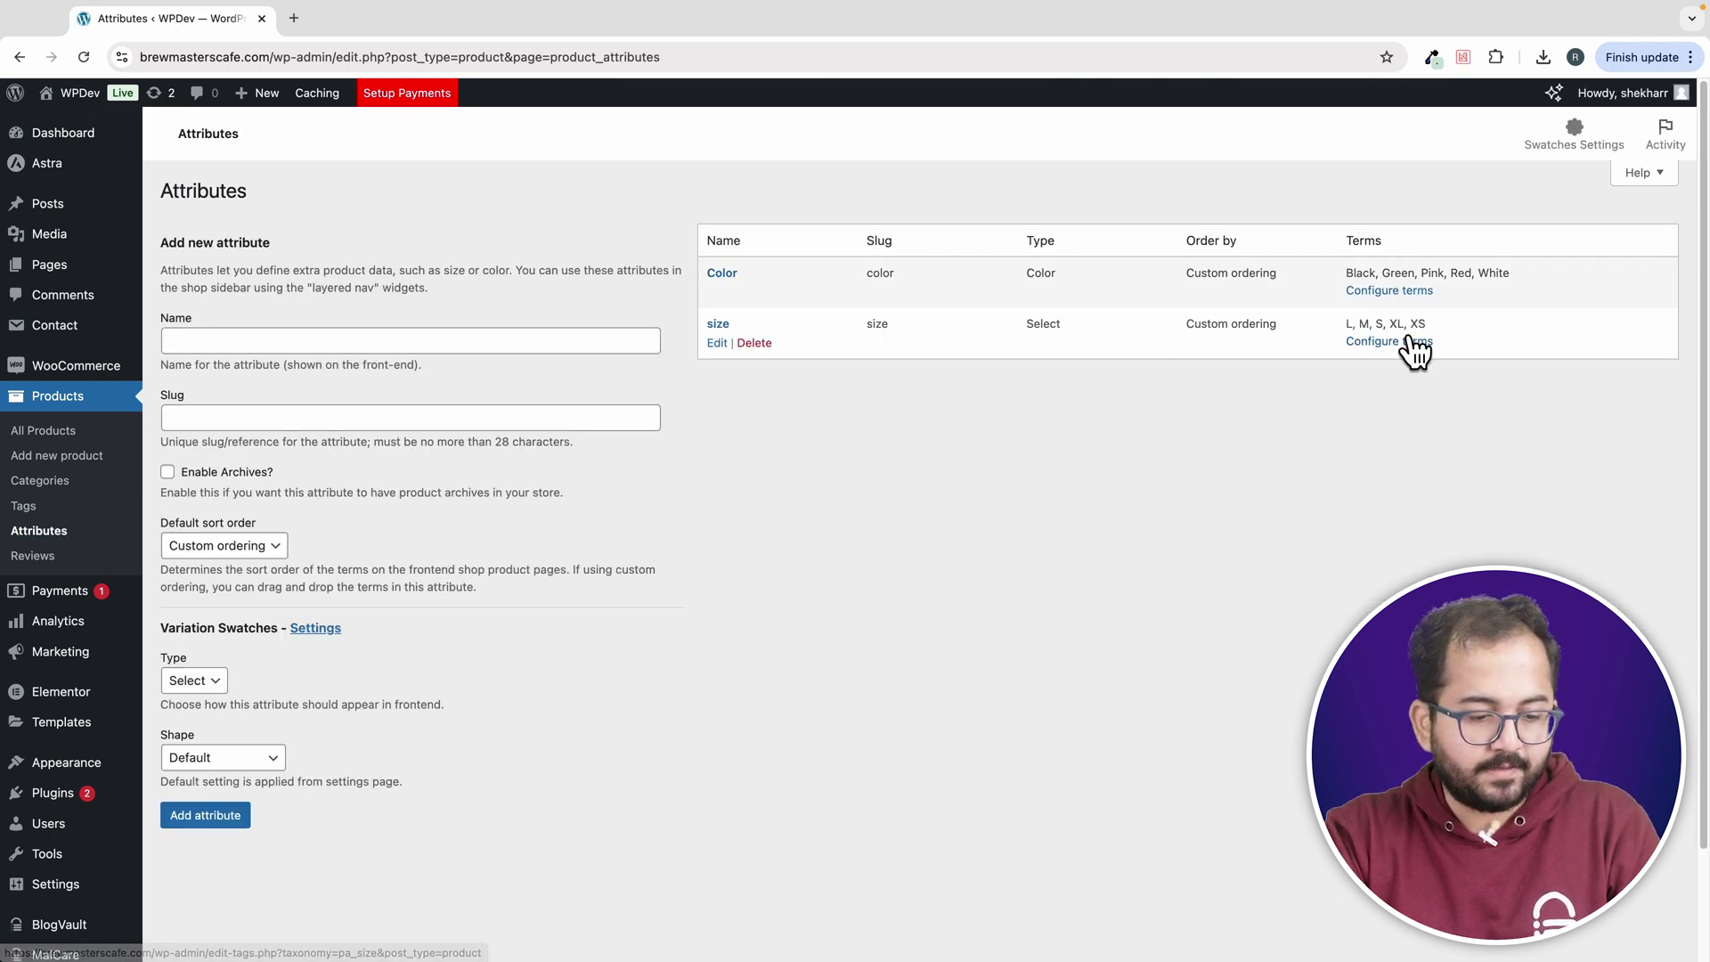
pyautogui.click(716, 325)
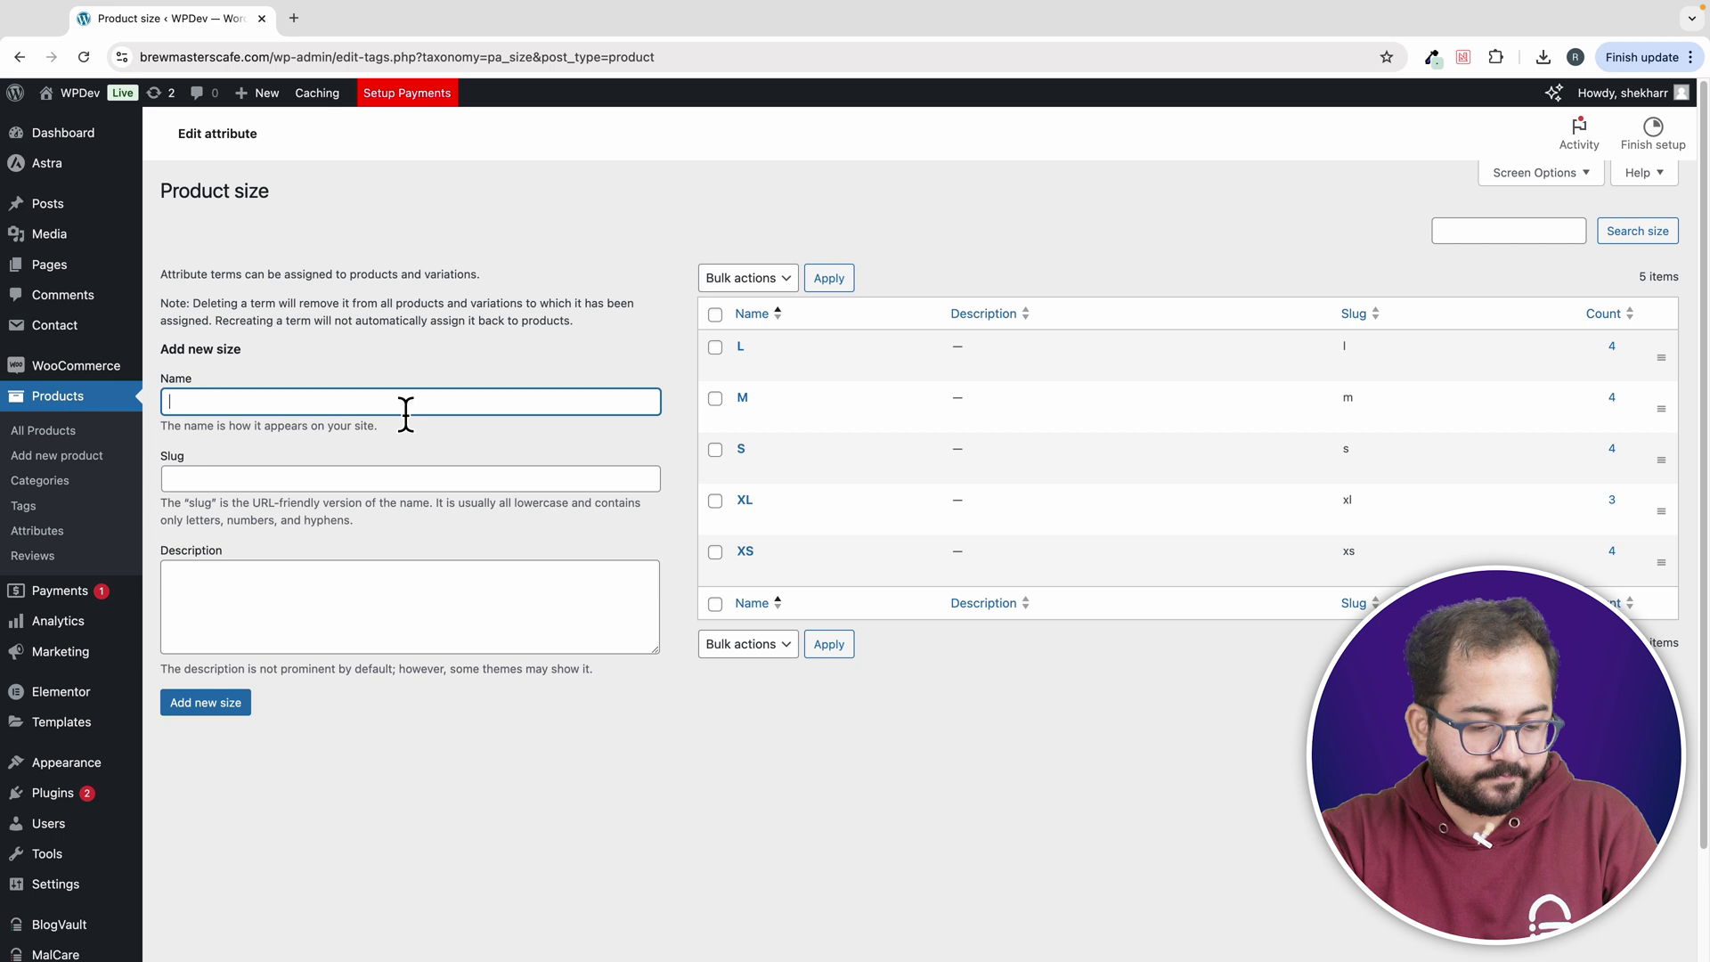
pyautogui.hotkey('alt', 'Left')
pyautogui.click(717, 343)
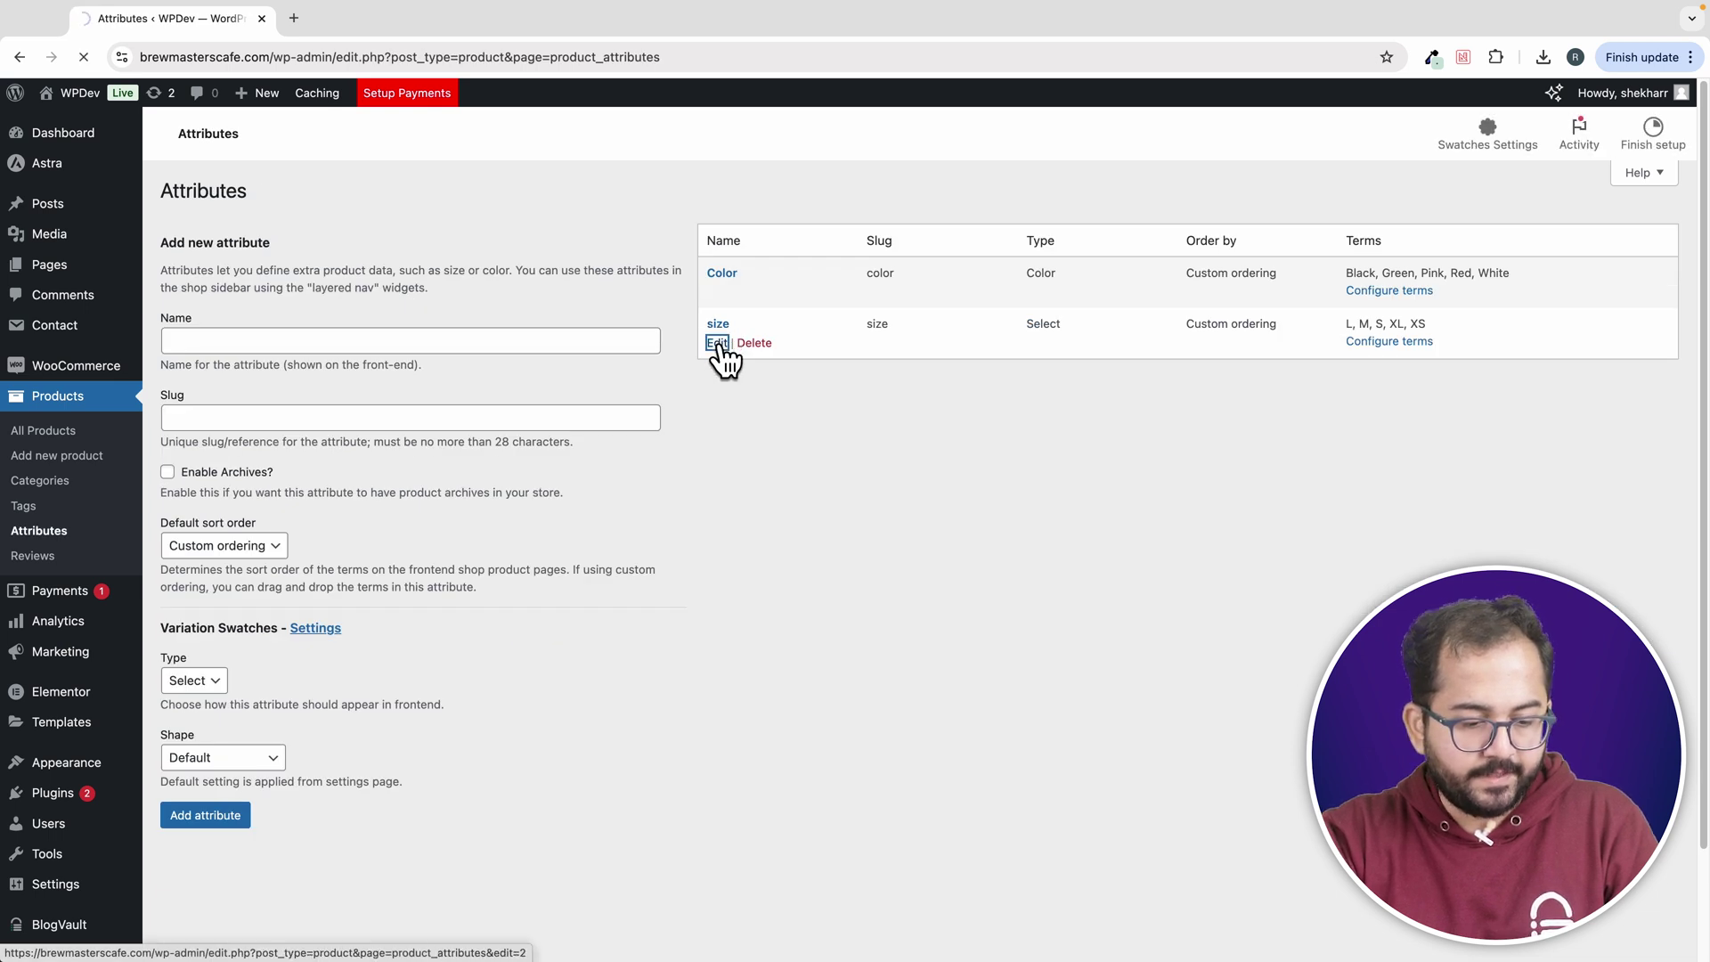
# - Rename the attribute to Size with 36 px rounded-corner label swatches and update it
pyautogui.moveTo(570, 237); pyautogui.dragTo(335, 236)
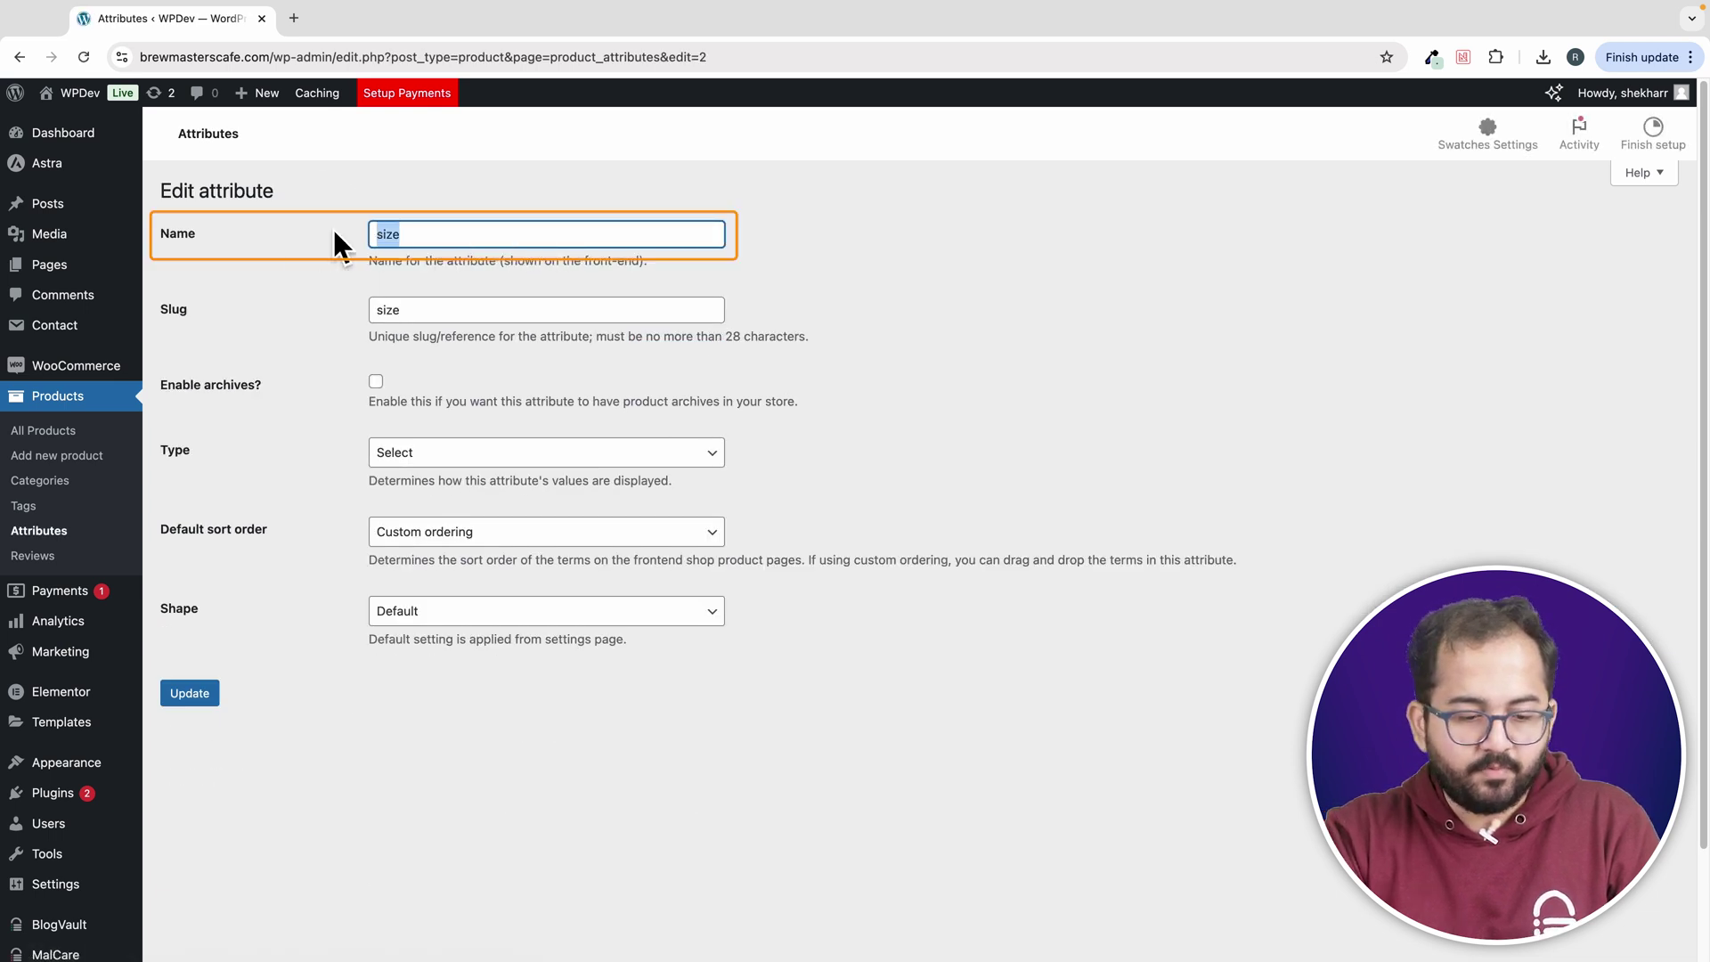
pyautogui.write('Size')
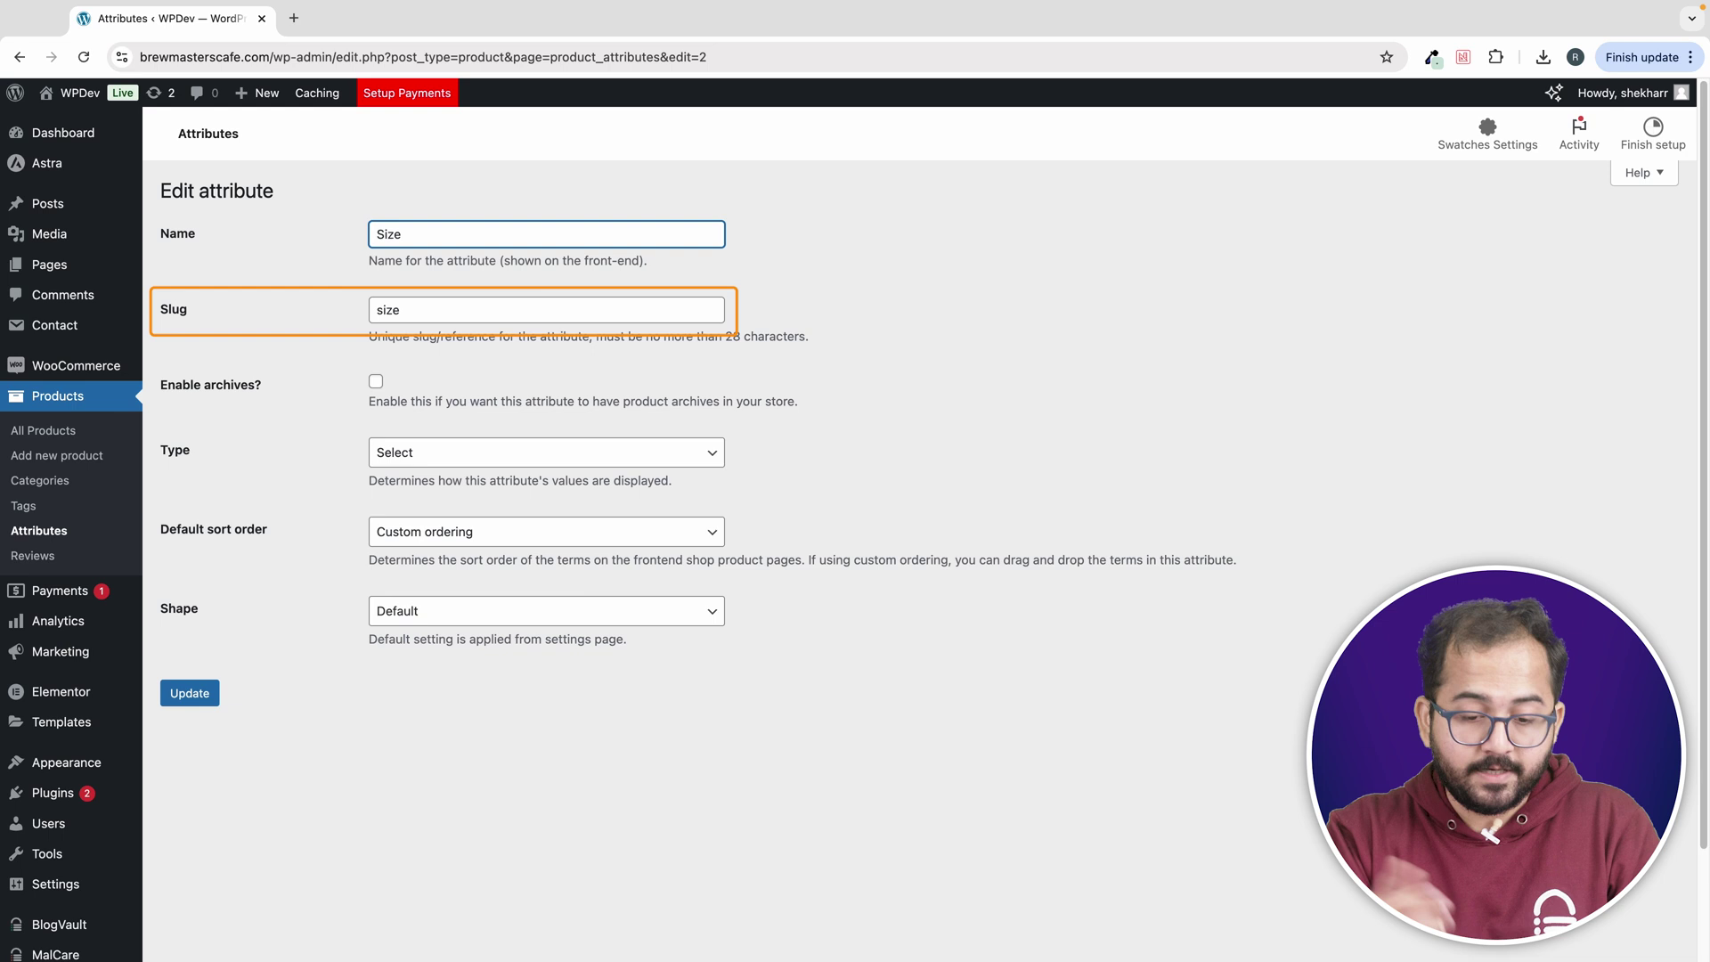
pyautogui.click(487, 452)
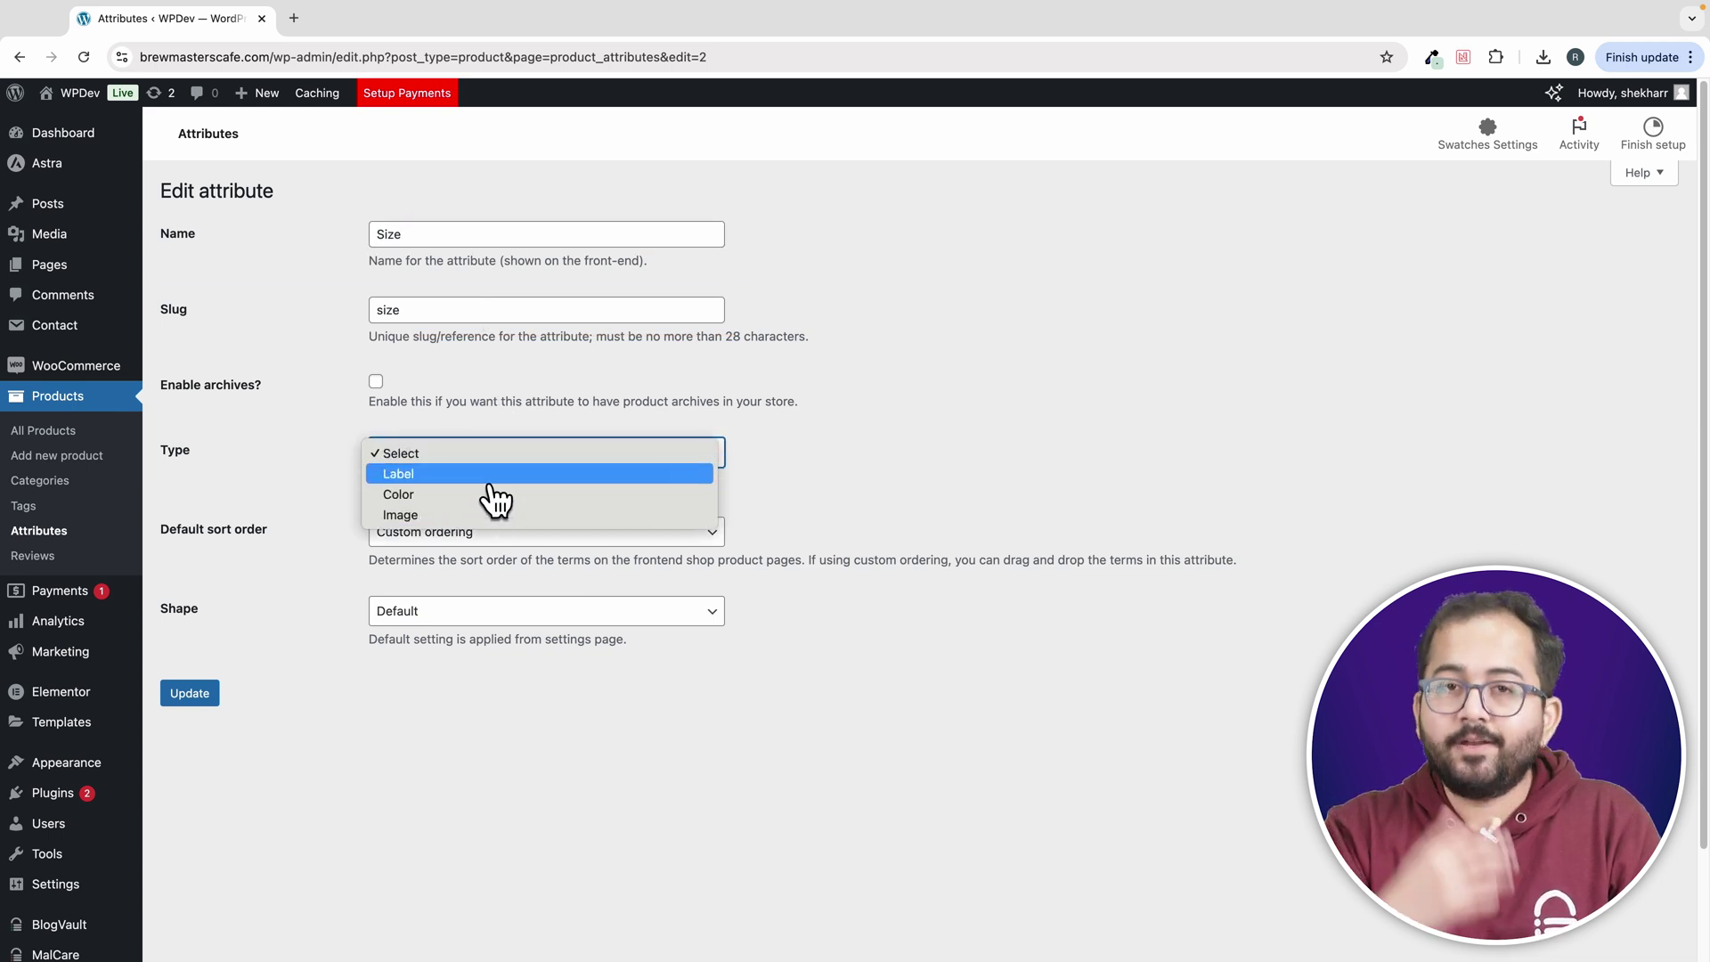
pyautogui.click(489, 479)
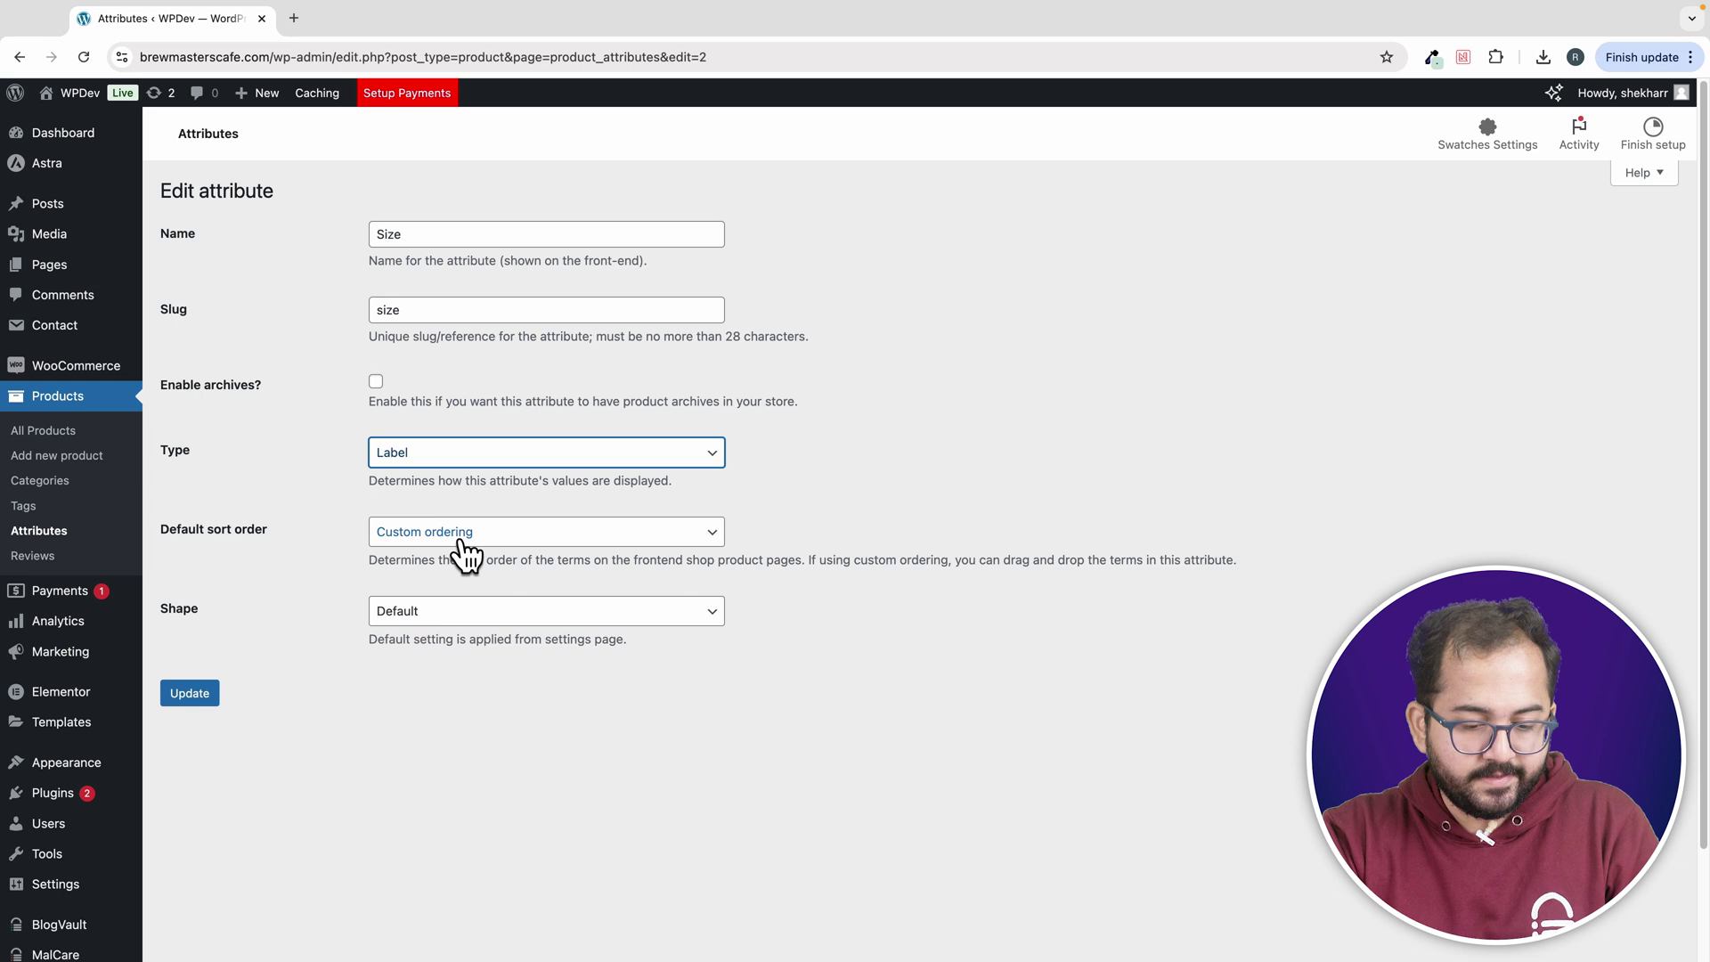
pyautogui.click(478, 613)
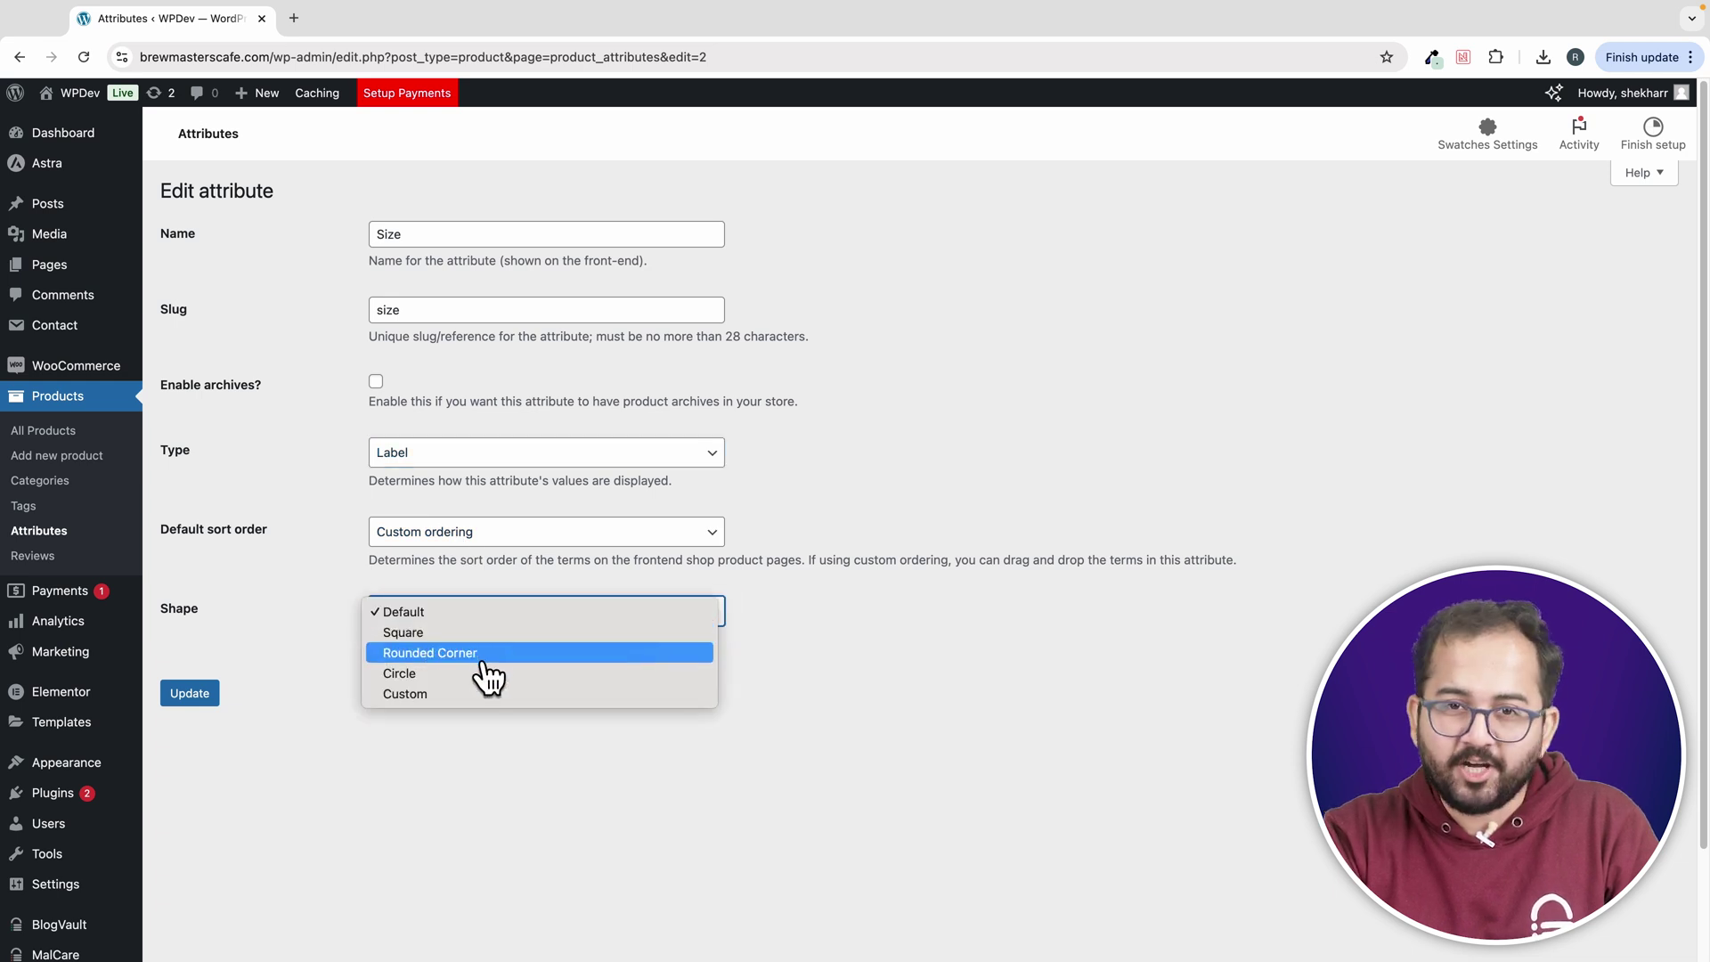
pyautogui.click(485, 657)
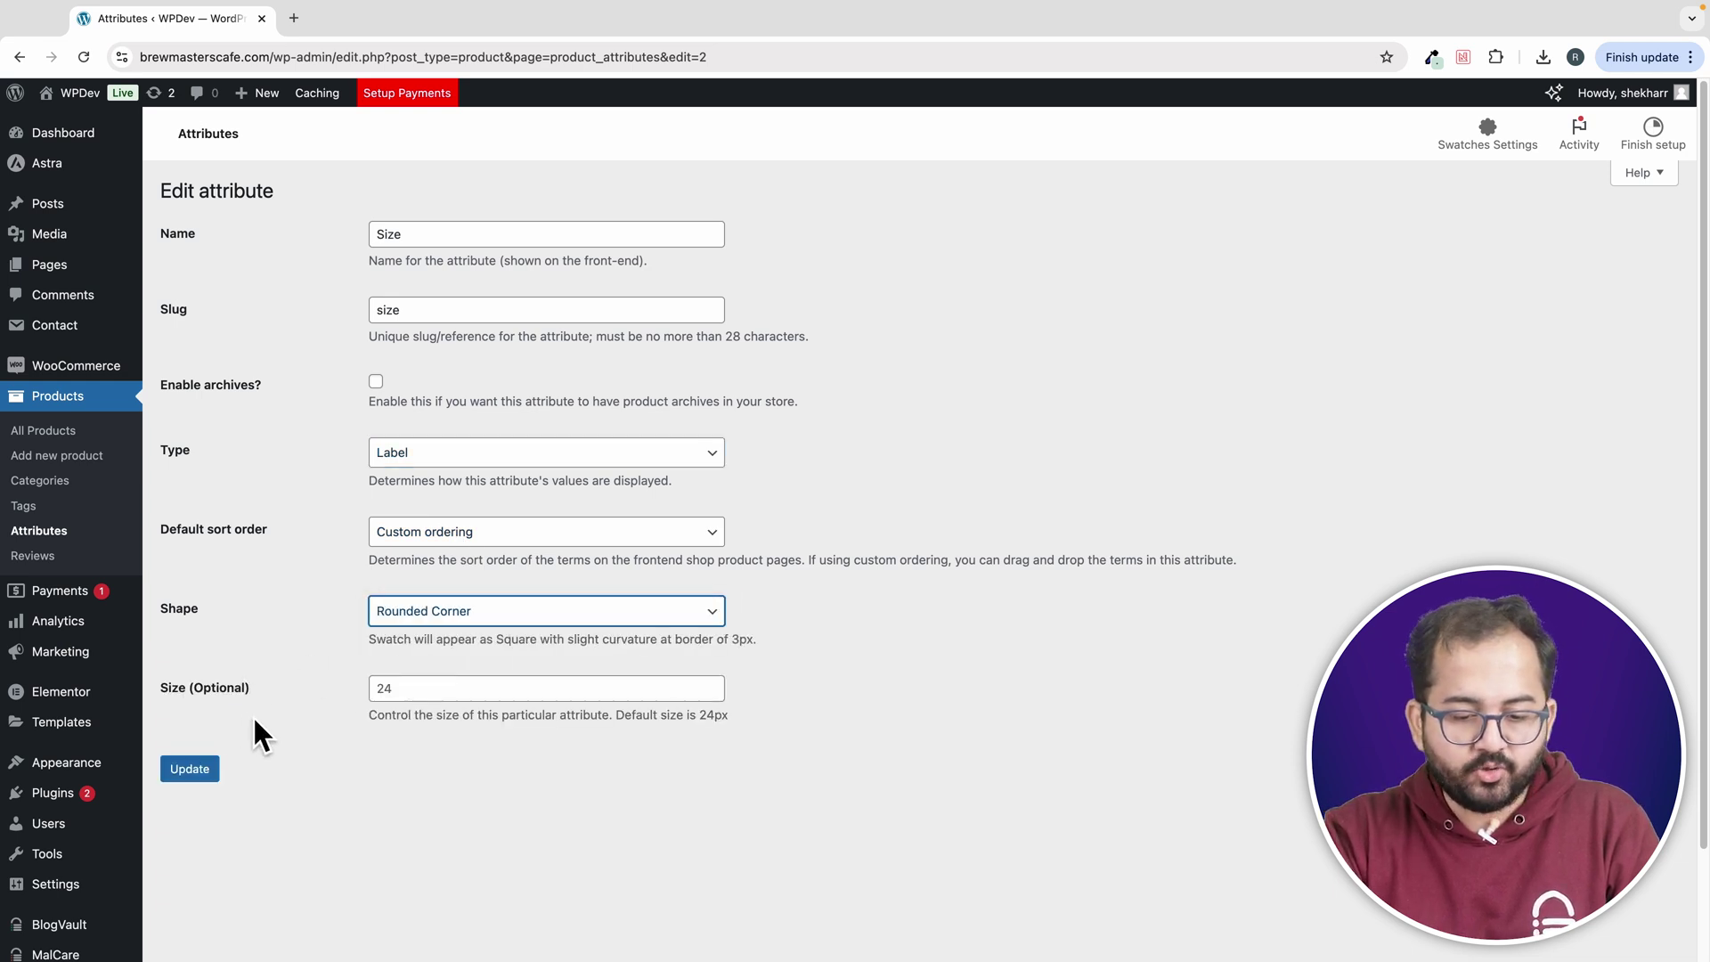
pyautogui.click(441, 692)
pyautogui.write('36')
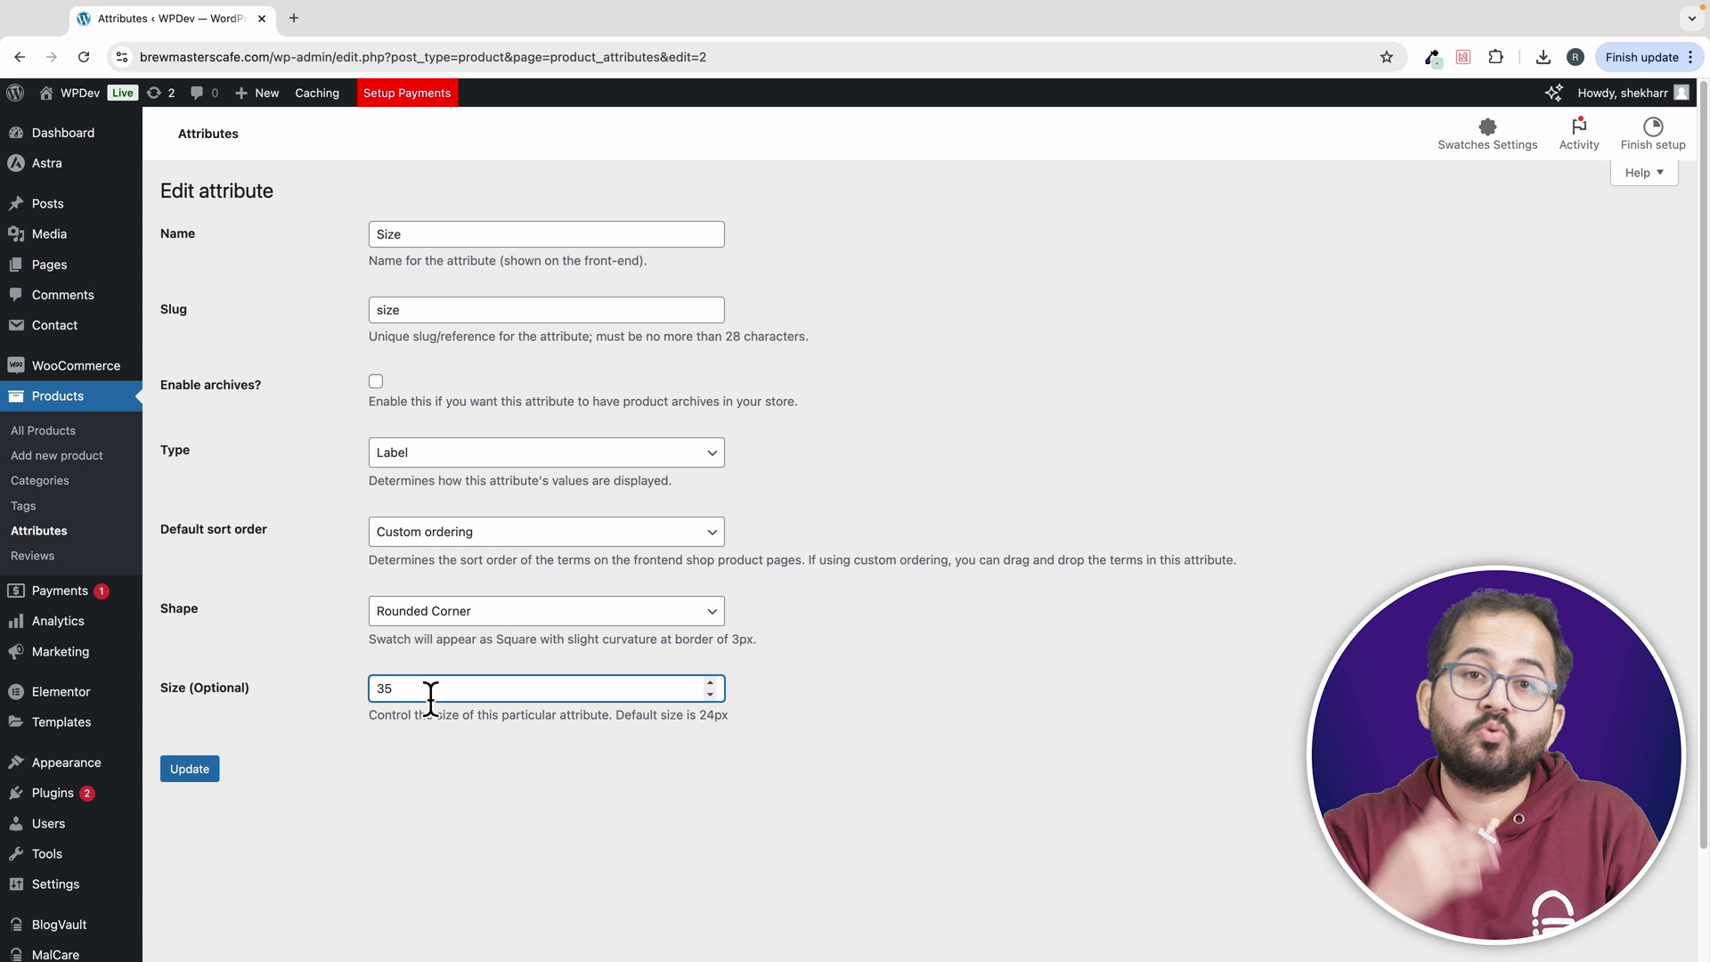
pyautogui.press('Return')
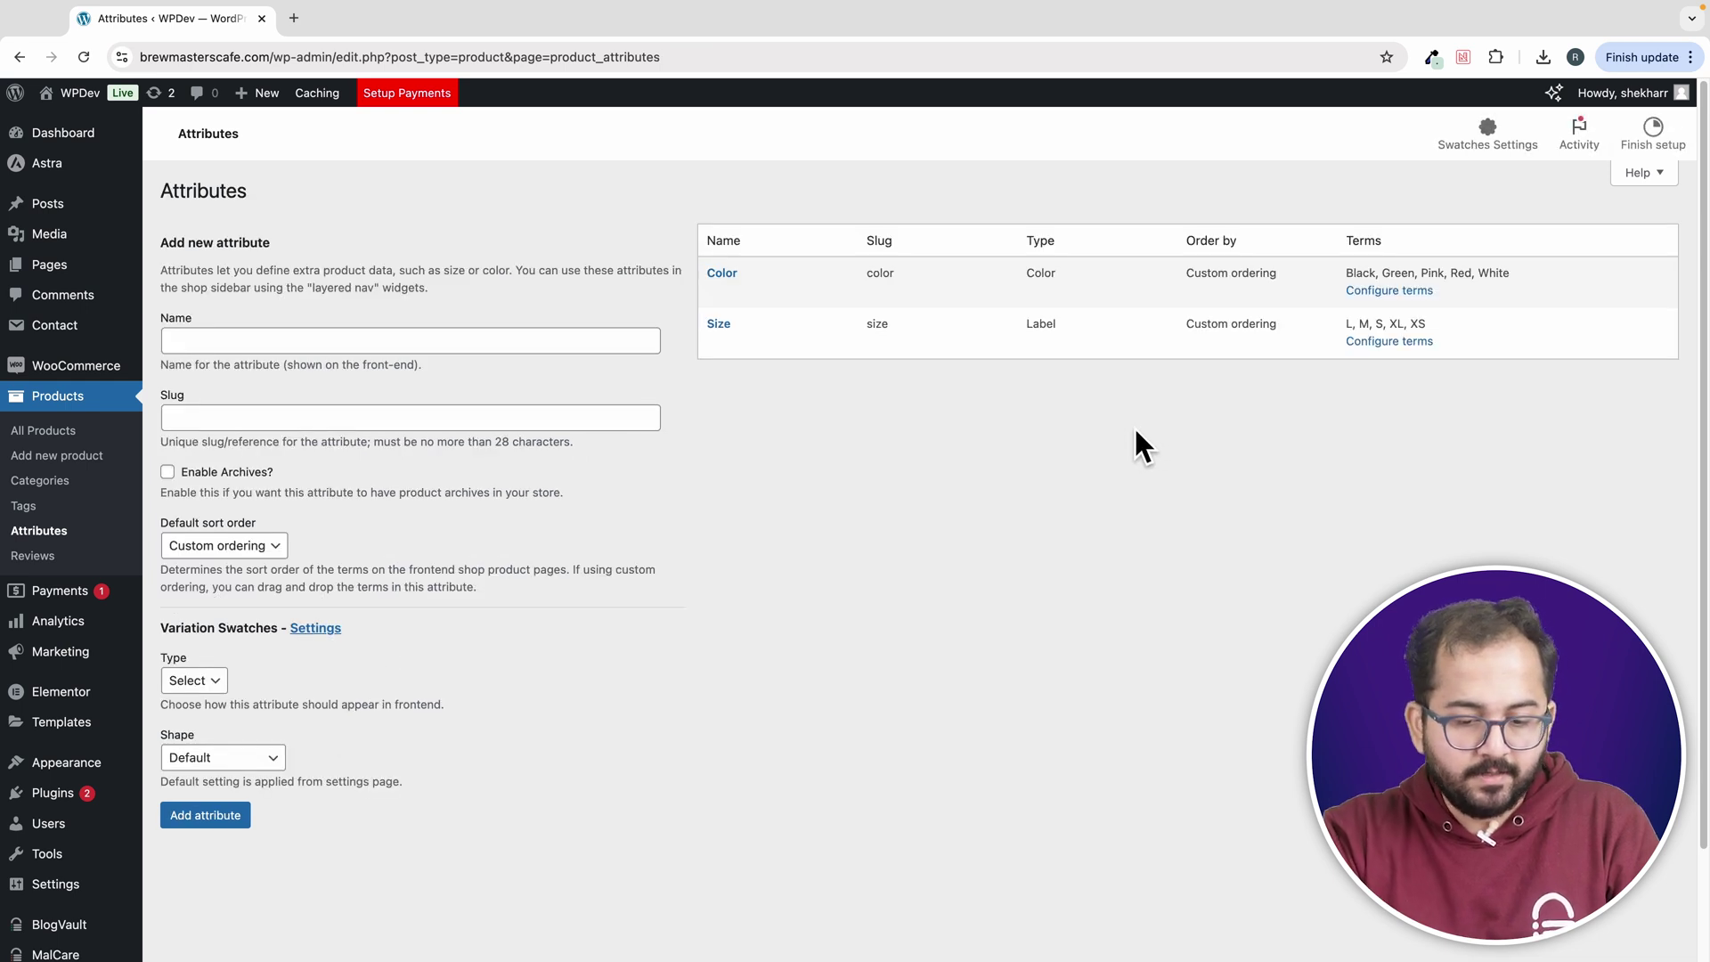
# - Start a new product and enter the Ruffle Dress description
pyautogui.click(77, 459)
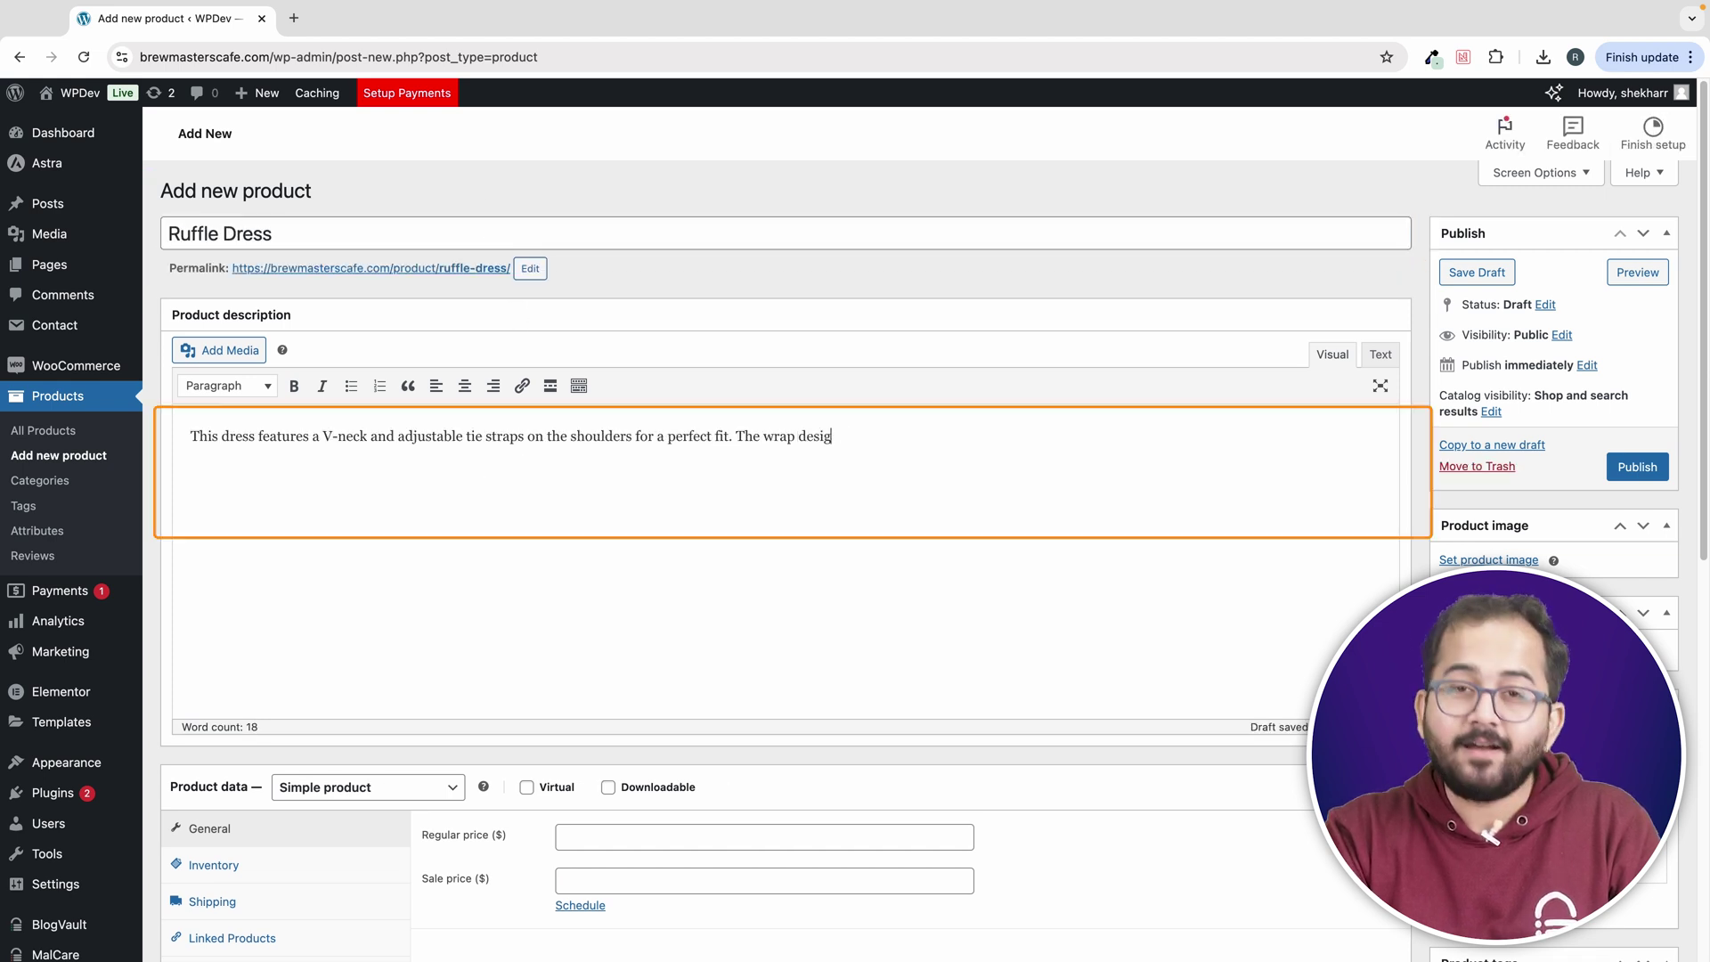
pyautogui.write('n is stylish, and the ruffle gives it a pretty, flowy look that moves with you.')
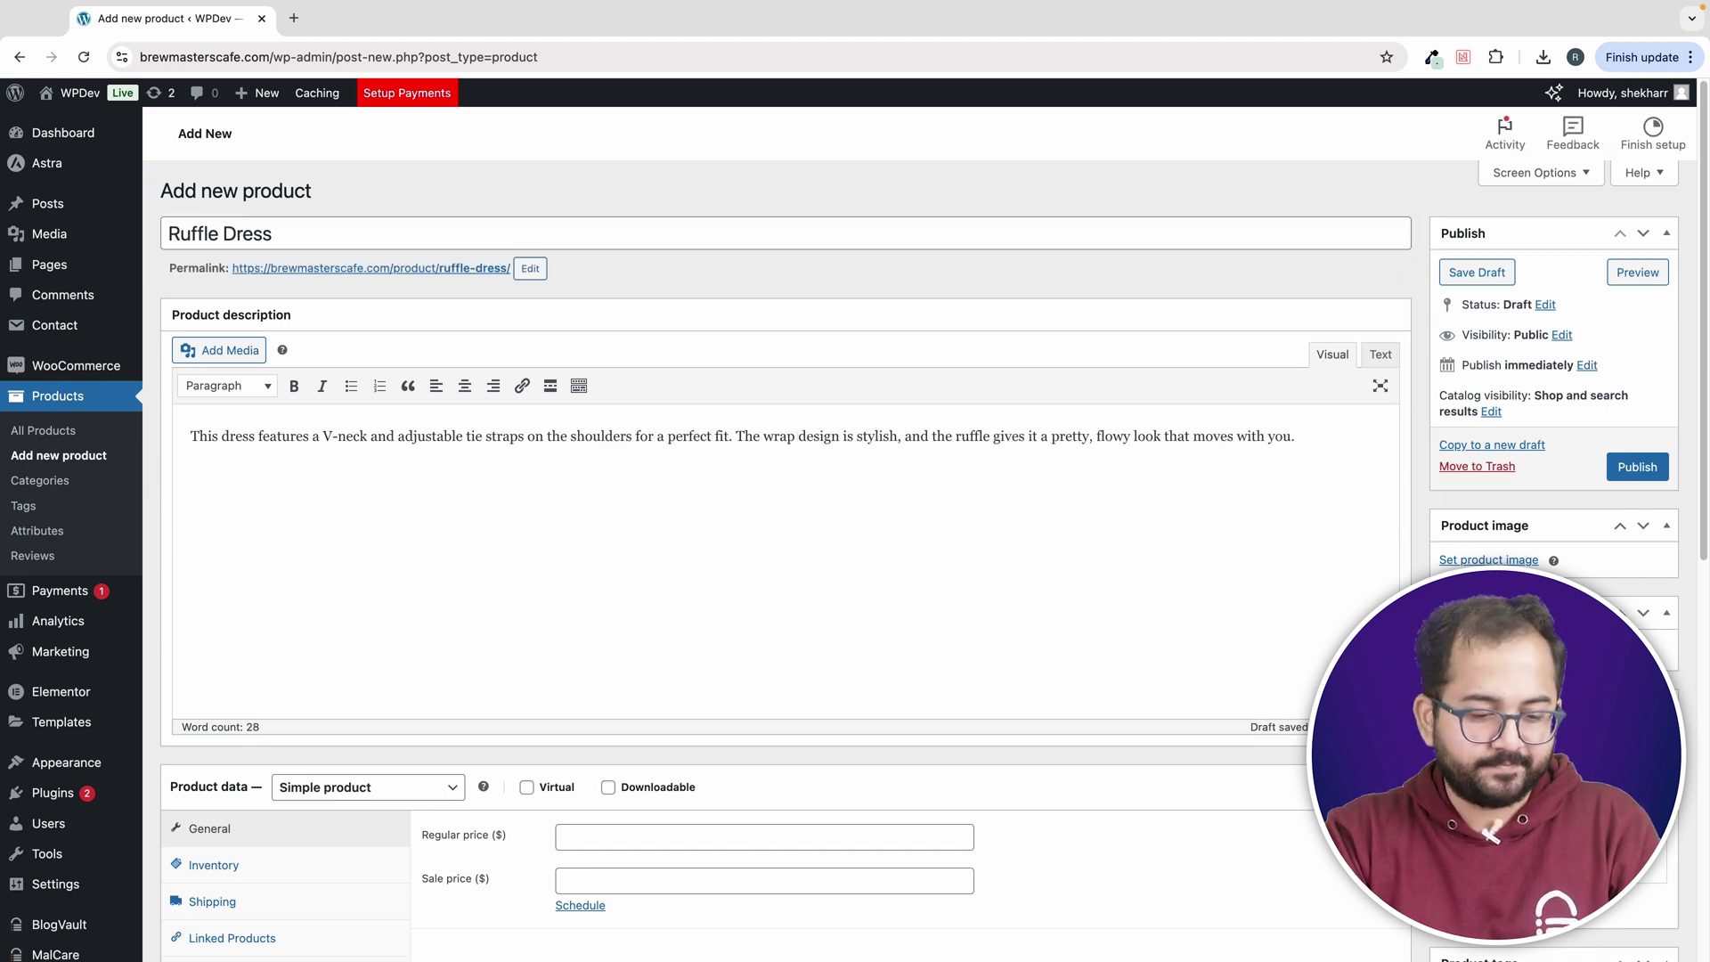
pyautogui.write(" It's great for wearing to parties, dinners, or casual outings.")
pyautogui.scroll(-1, 890, 463)
# - Set the dress photo as product image and assign Casual and Evening Dresses categories
pyautogui.click(1461, 531)
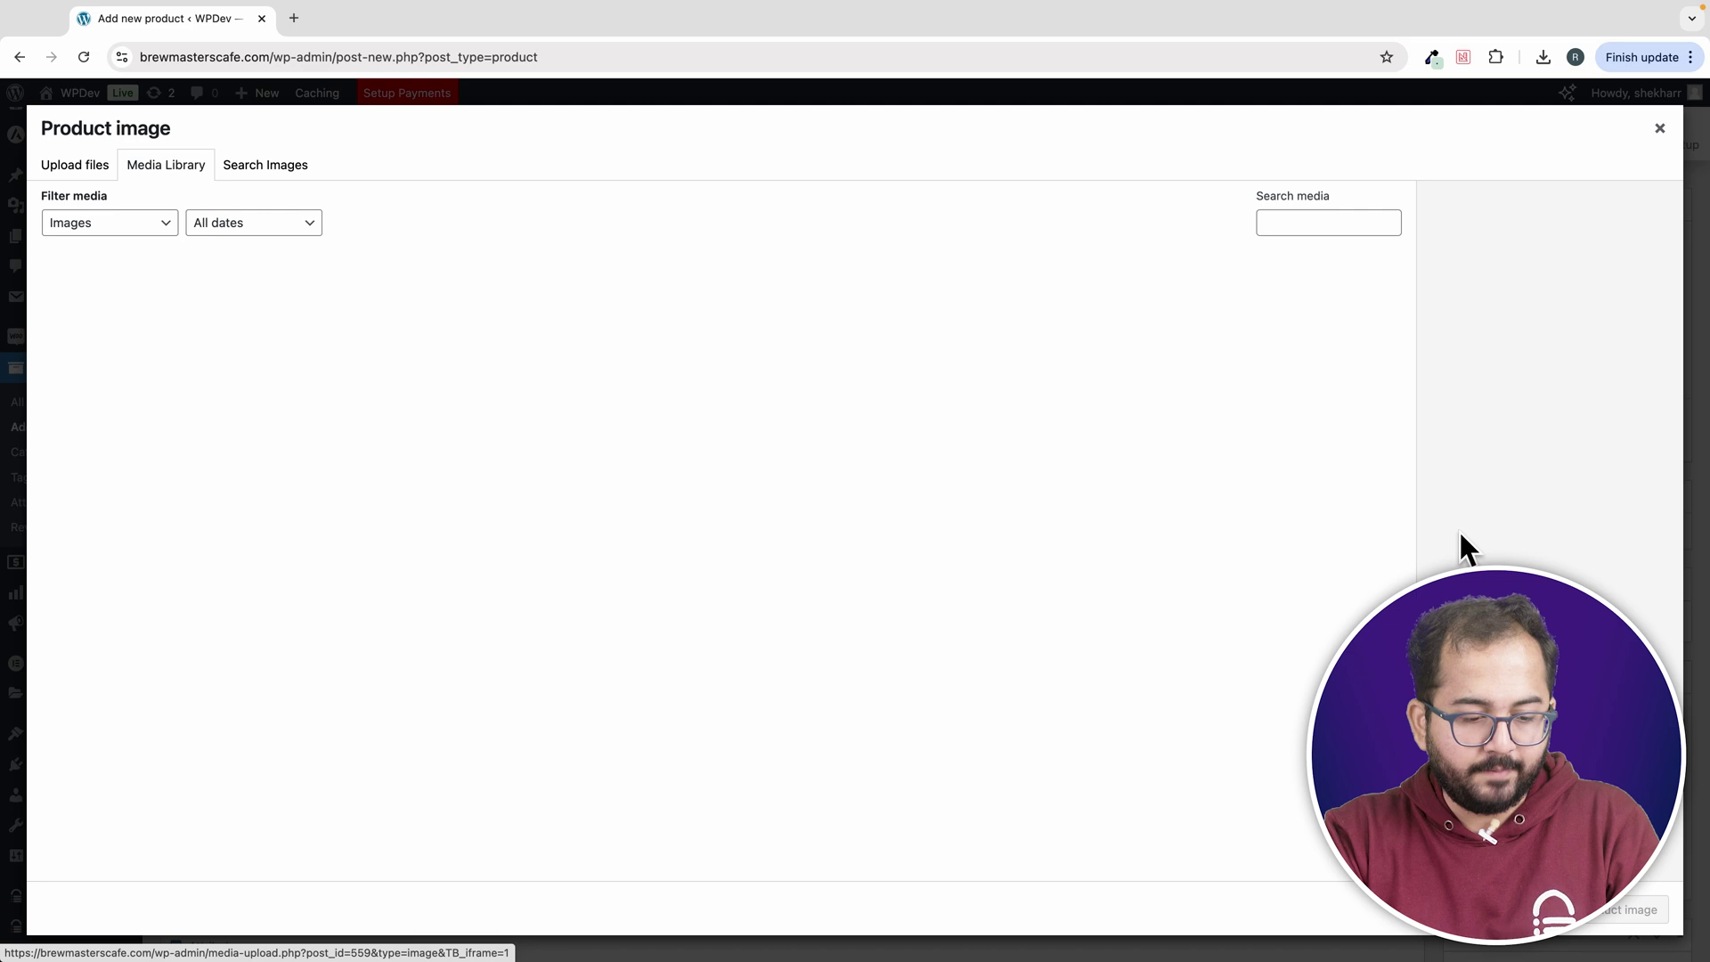
pyautogui.click(1617, 909)
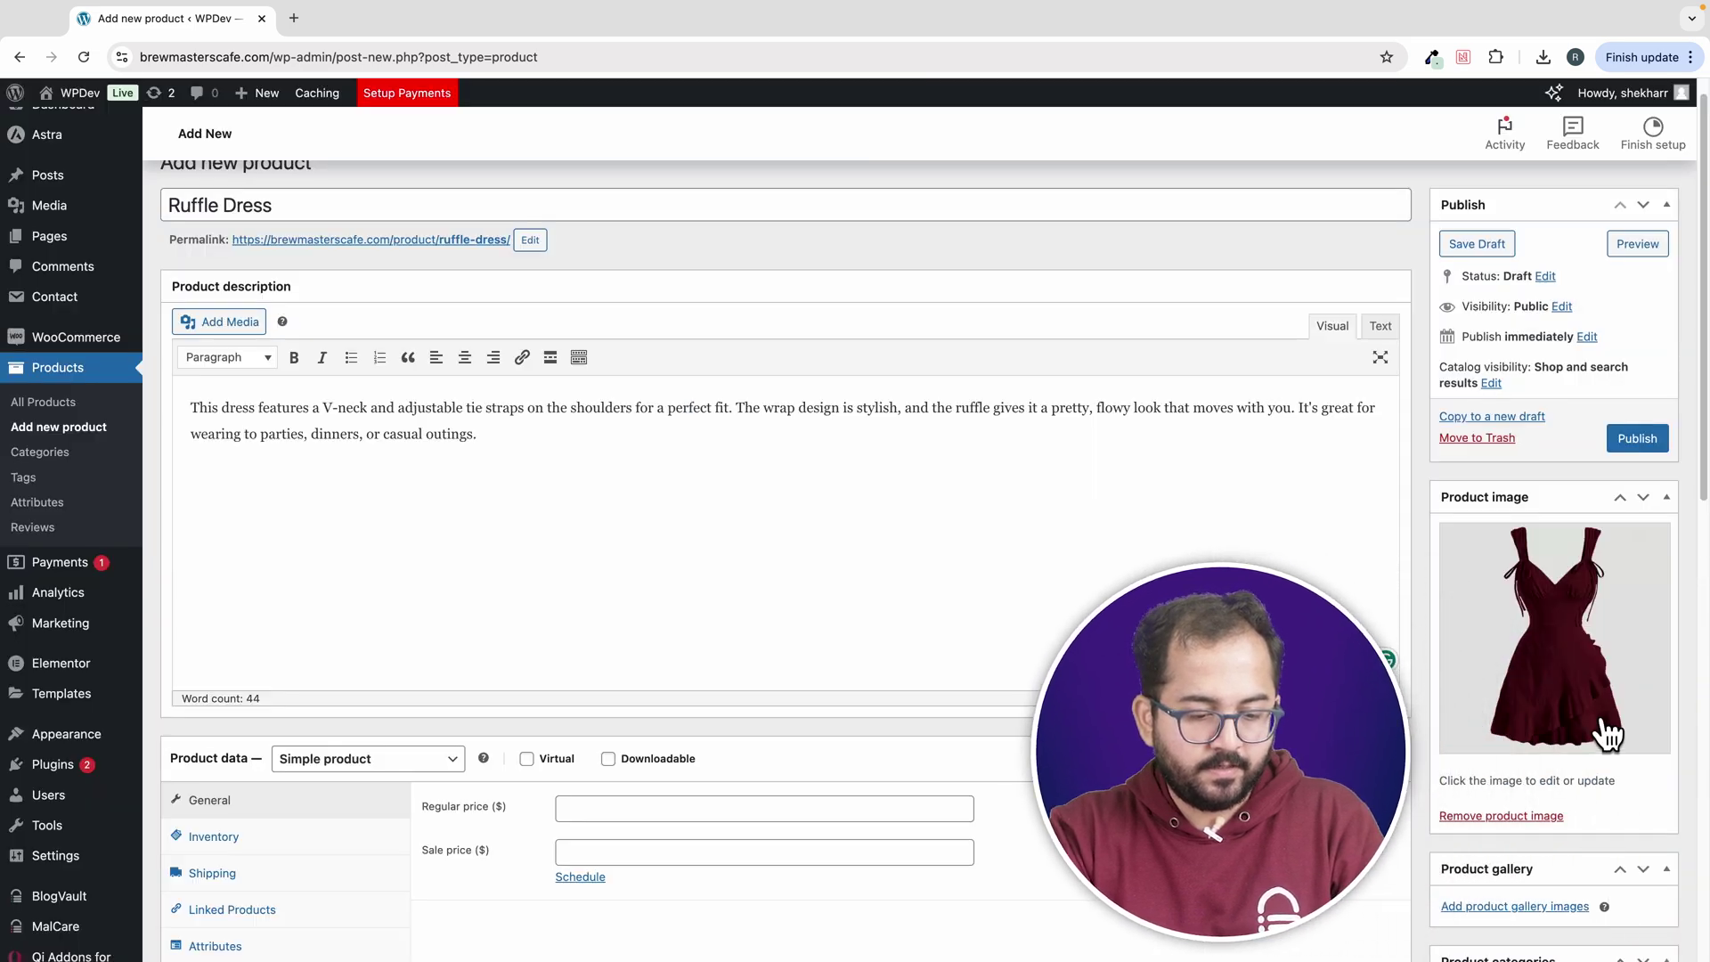
pyautogui.scroll(-6, 1531, 695)
pyautogui.click(1459, 699)
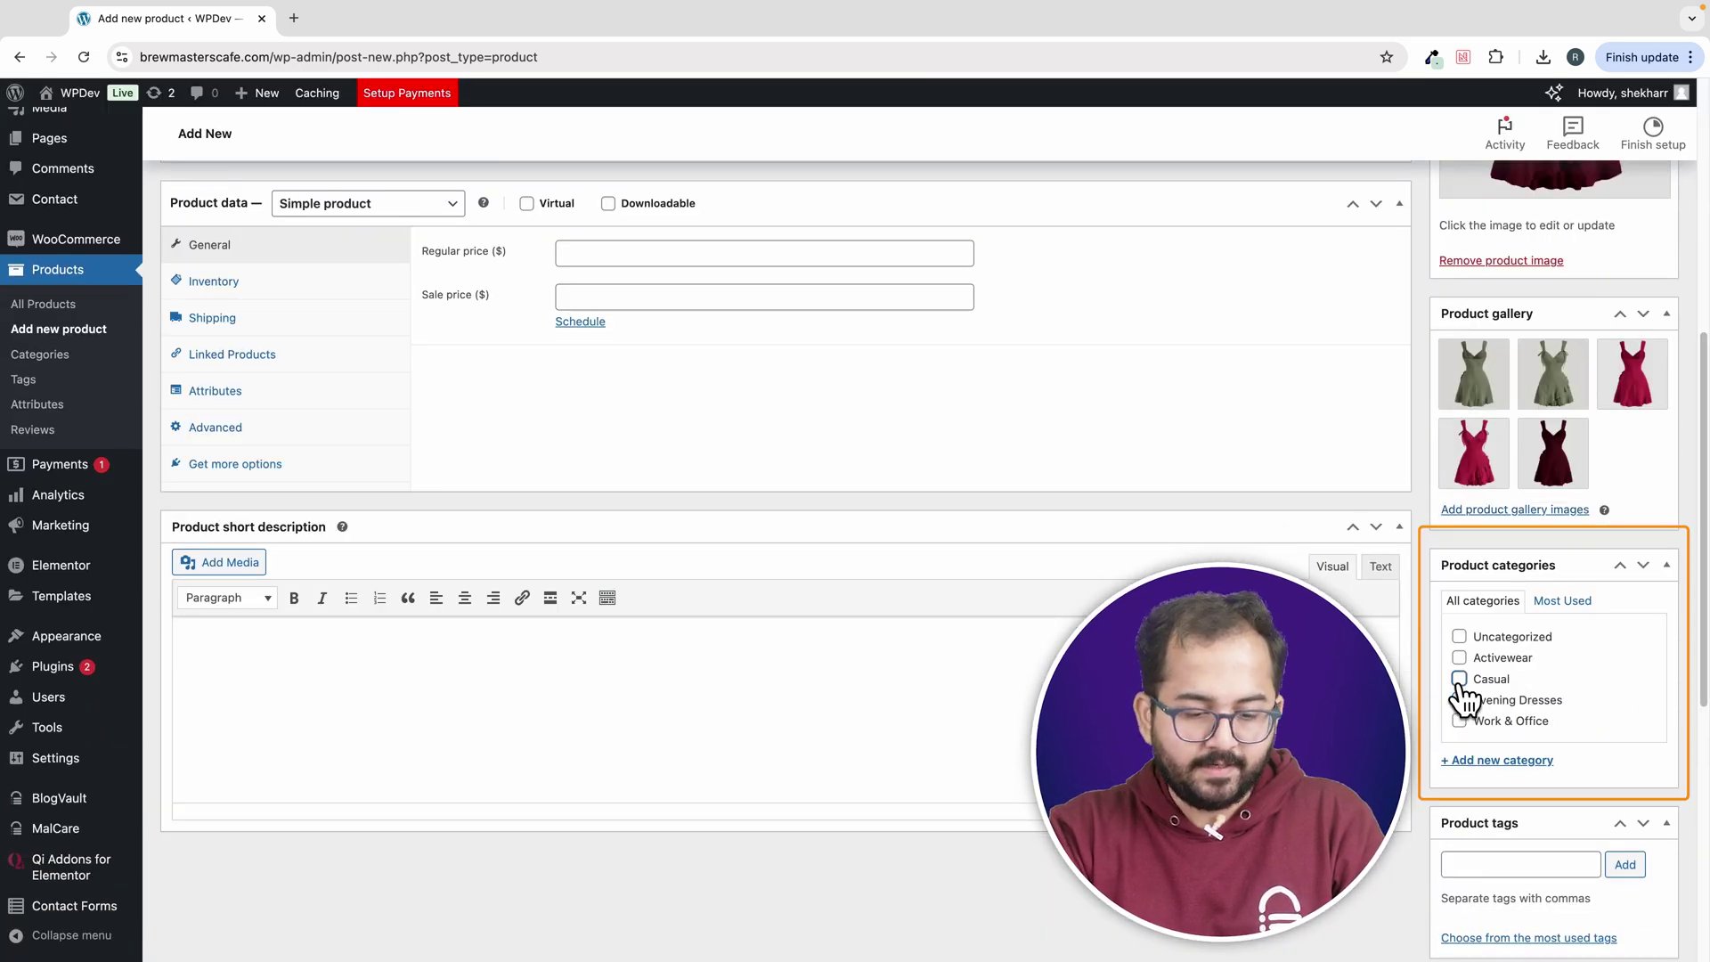
pyautogui.click(1459, 679)
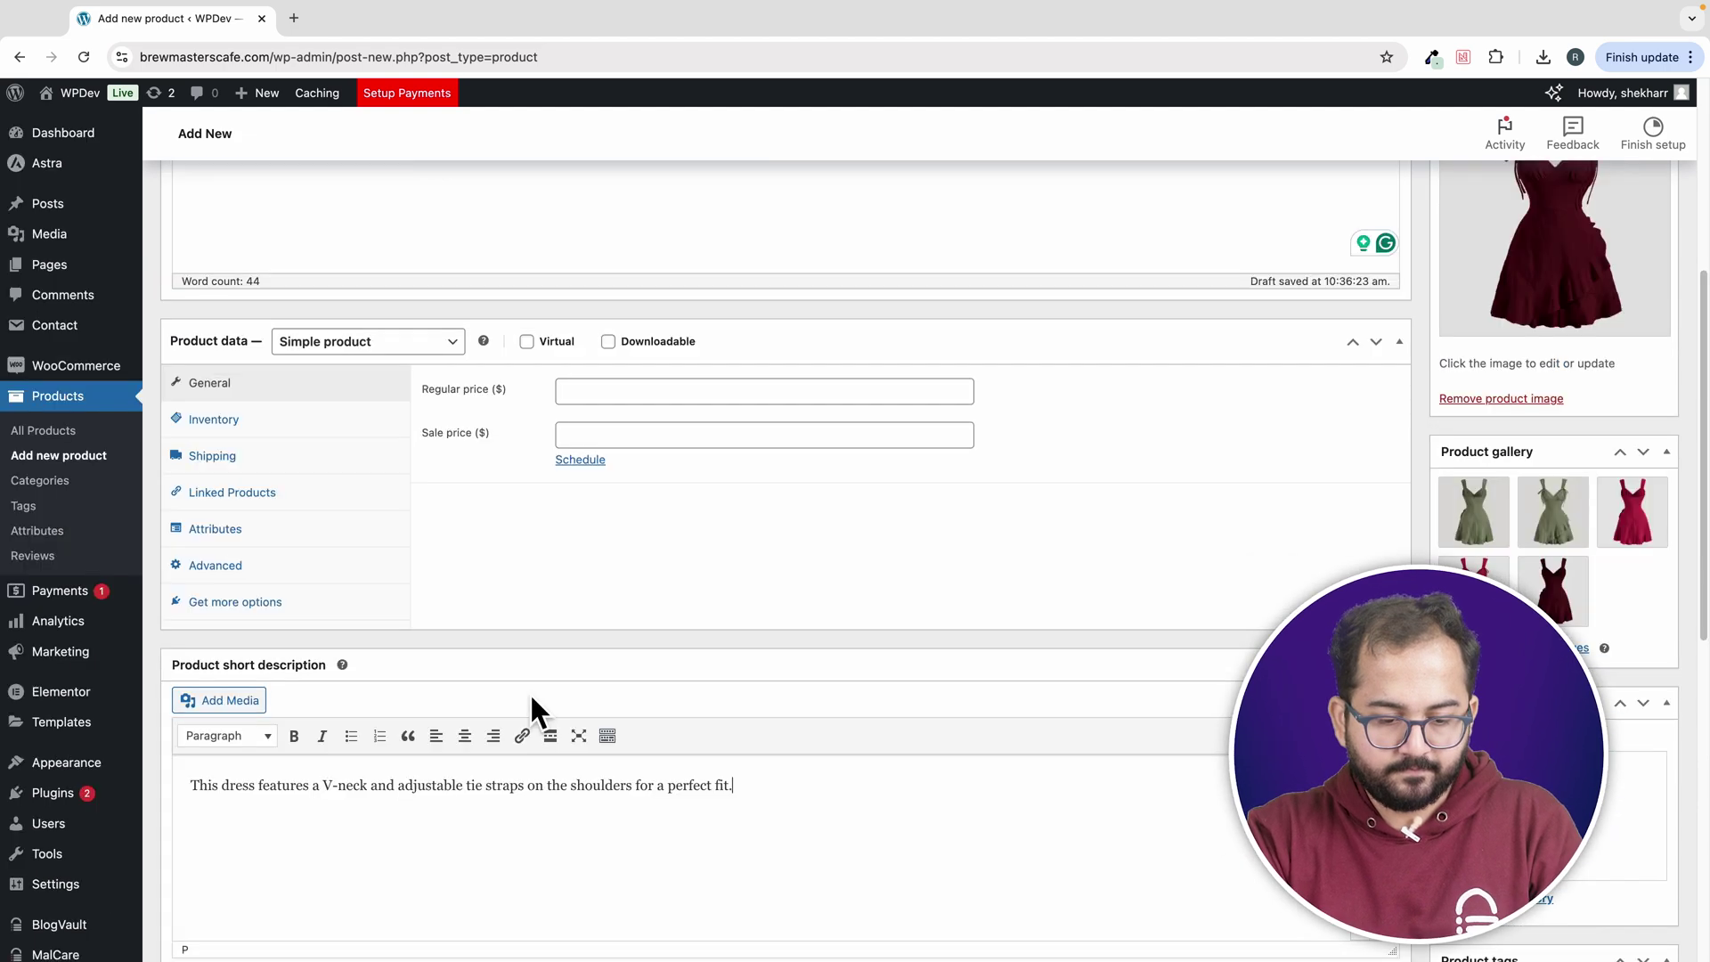
pyautogui.scroll(4, 531, 708)
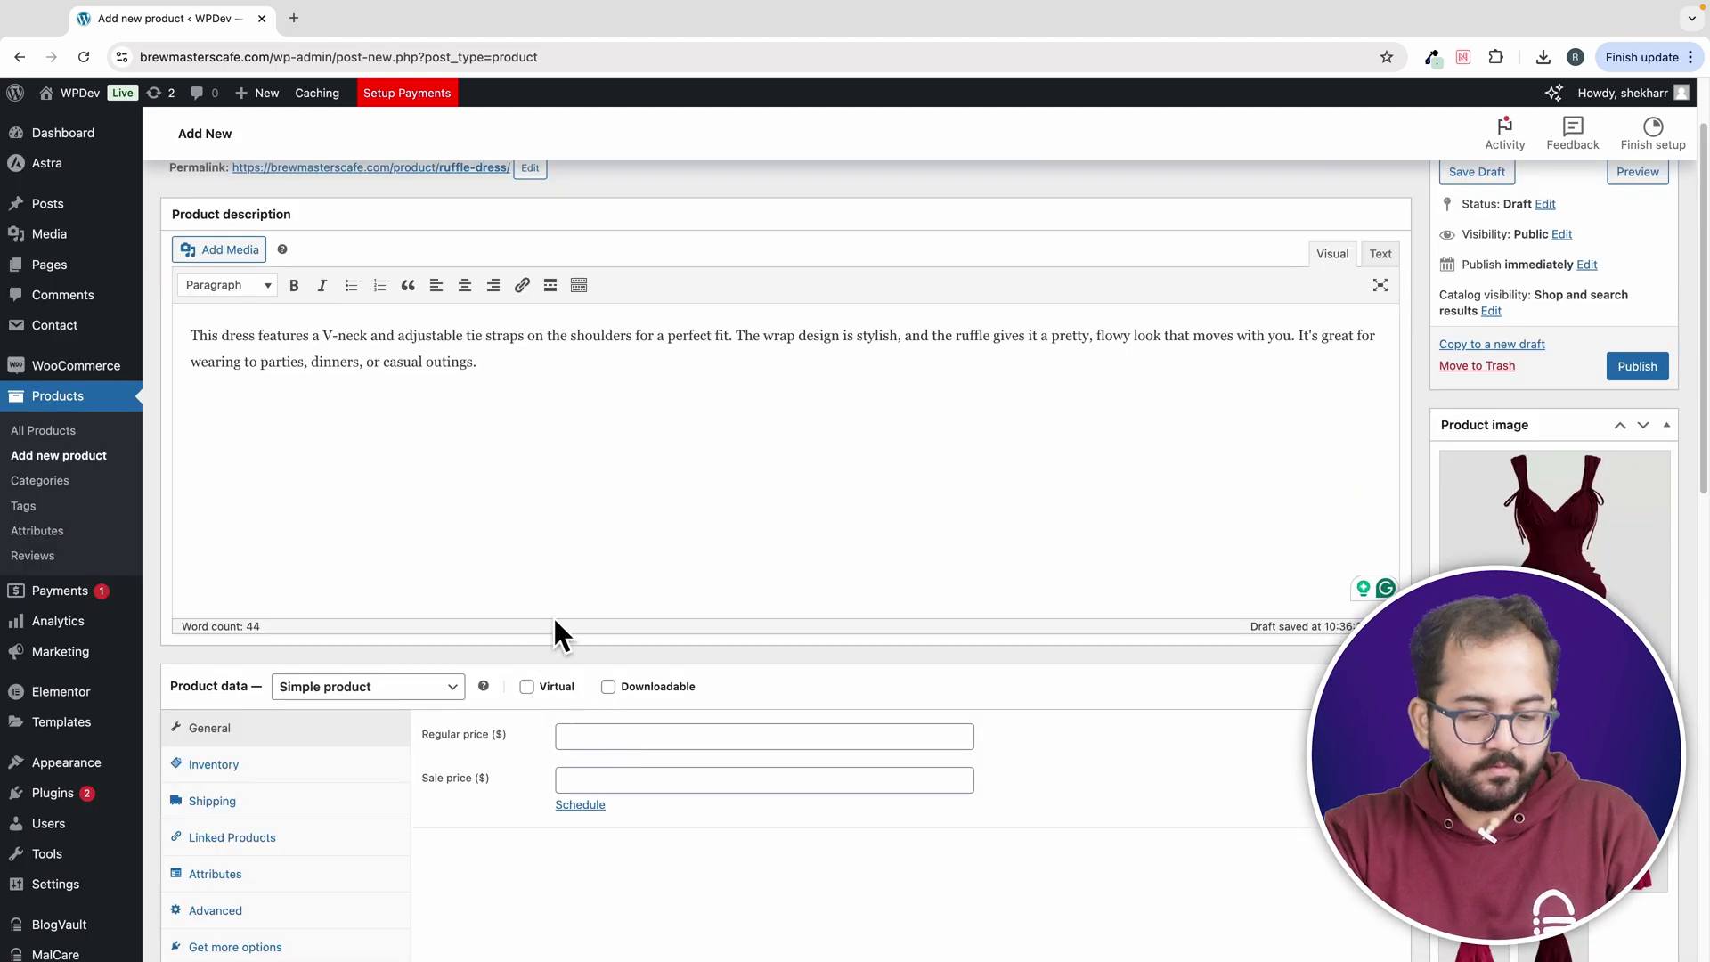
# - Set the Ruffle Dress product type to Variable product in Product data
pyautogui.click(424, 687)
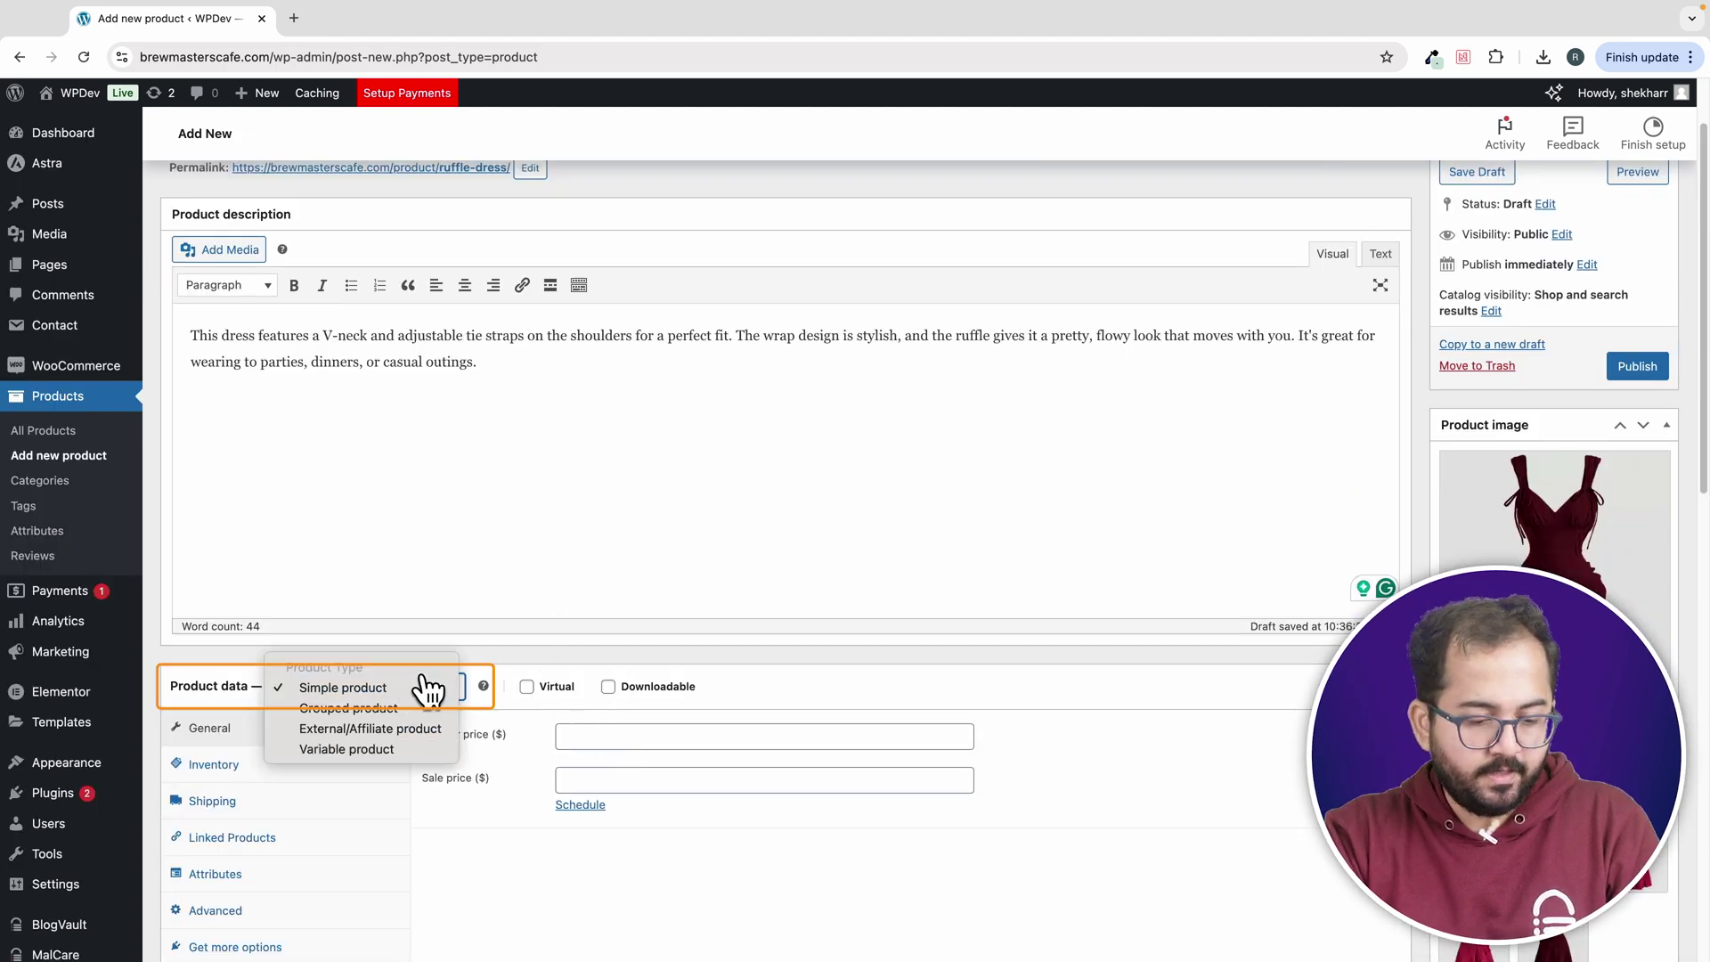
pyautogui.click(389, 753)
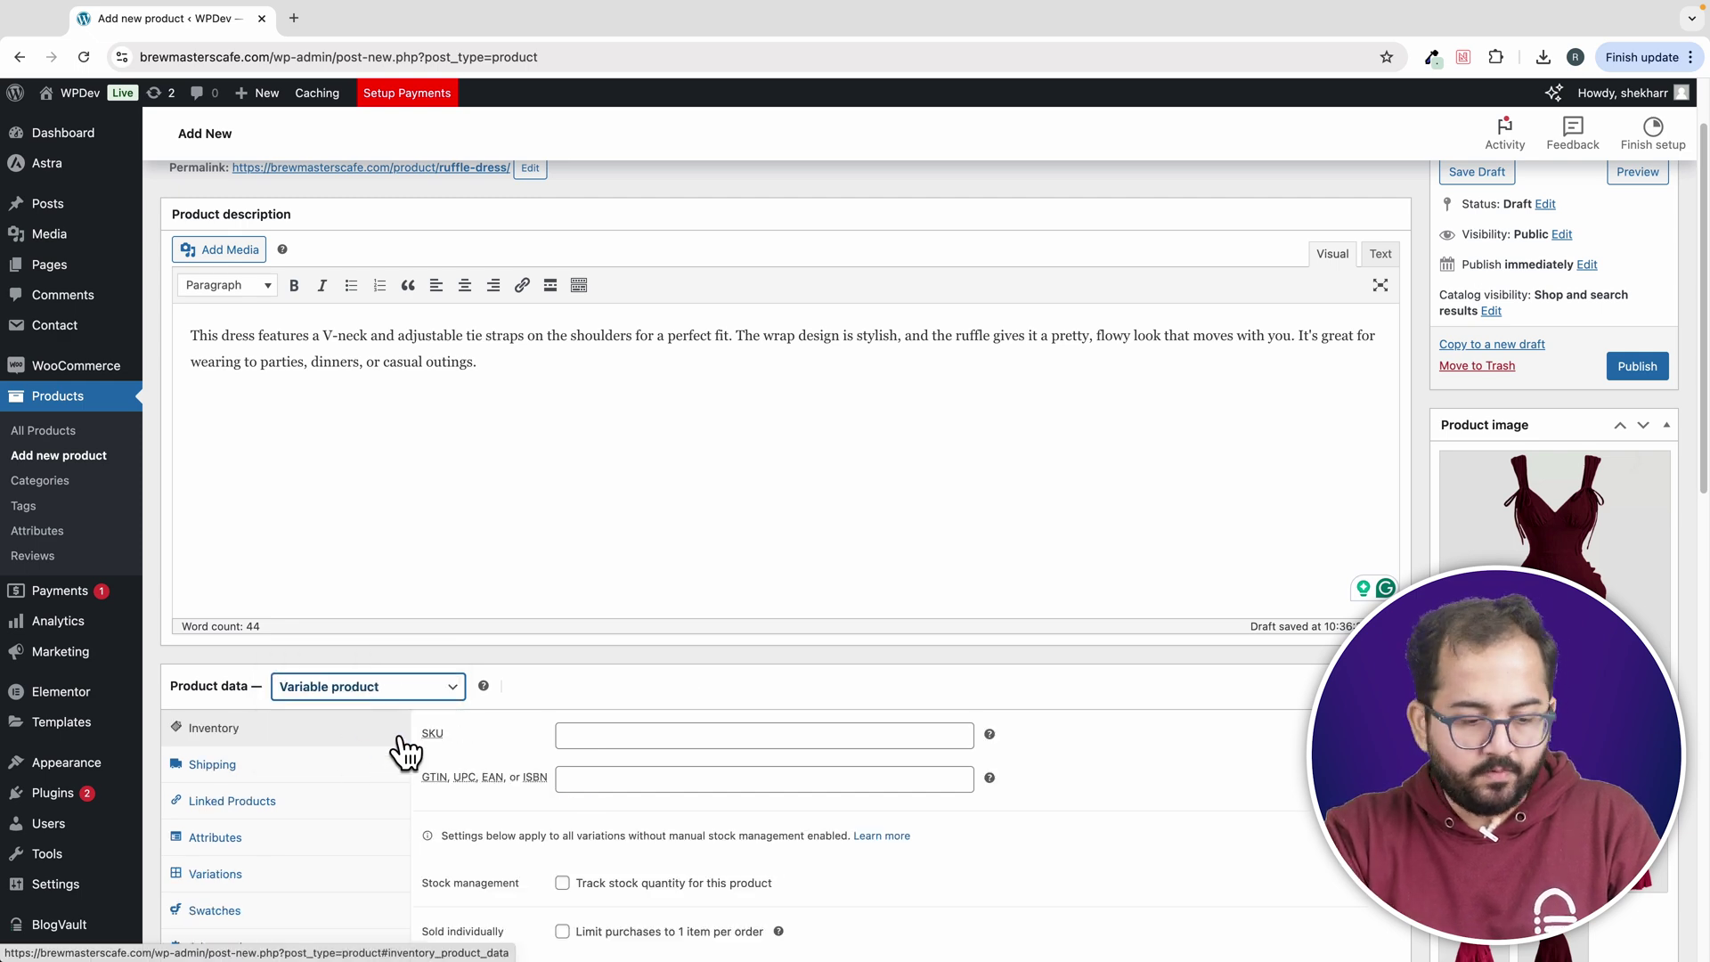
pyautogui.scroll(-3, 400, 751)
pyautogui.click(368, 492)
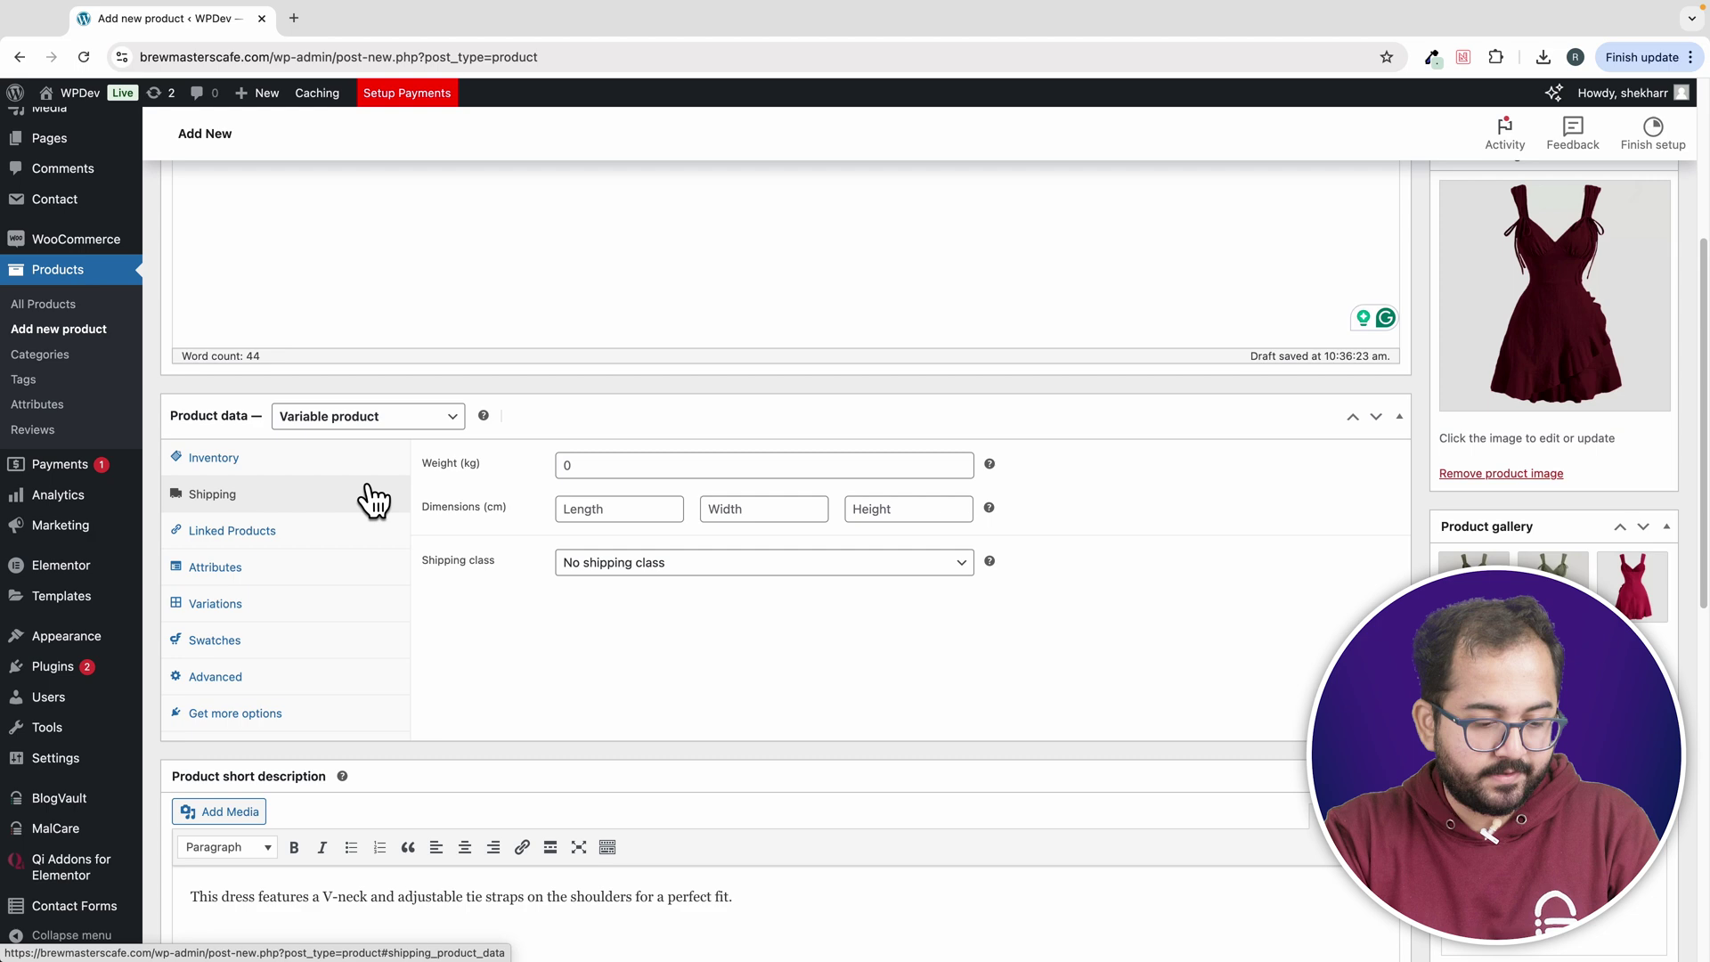
pyautogui.click(215, 567)
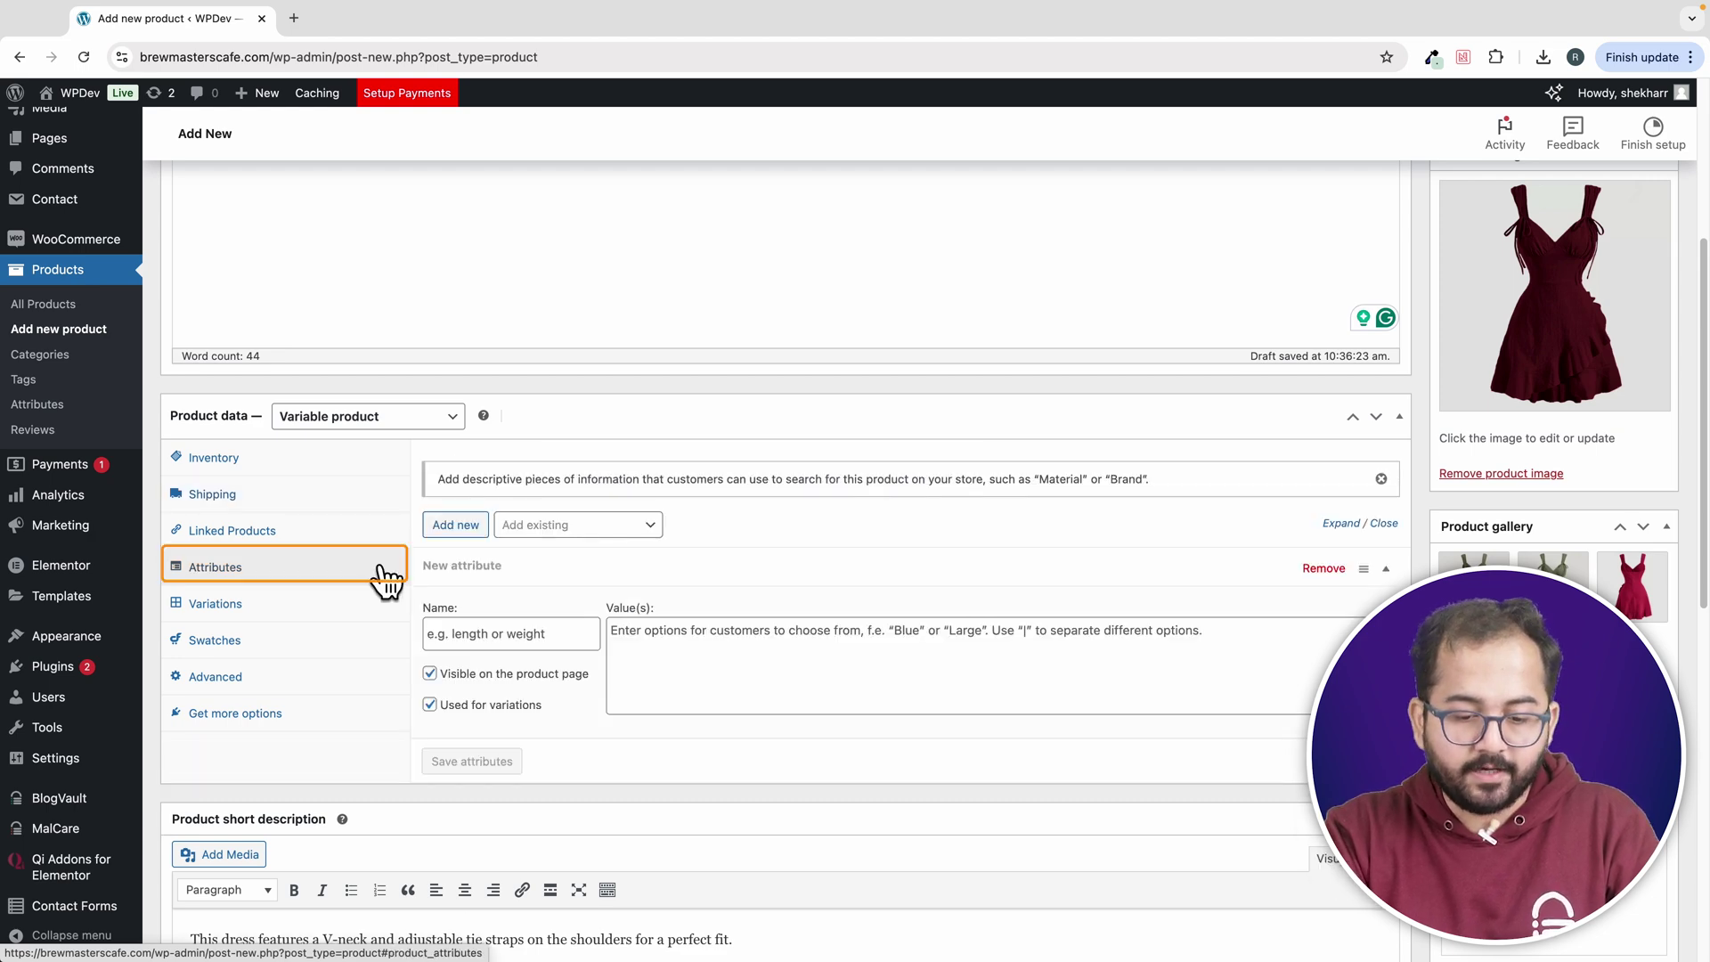
# - Add the Color attribute to the product with Red, Green and Pink values
pyautogui.click(621, 527)
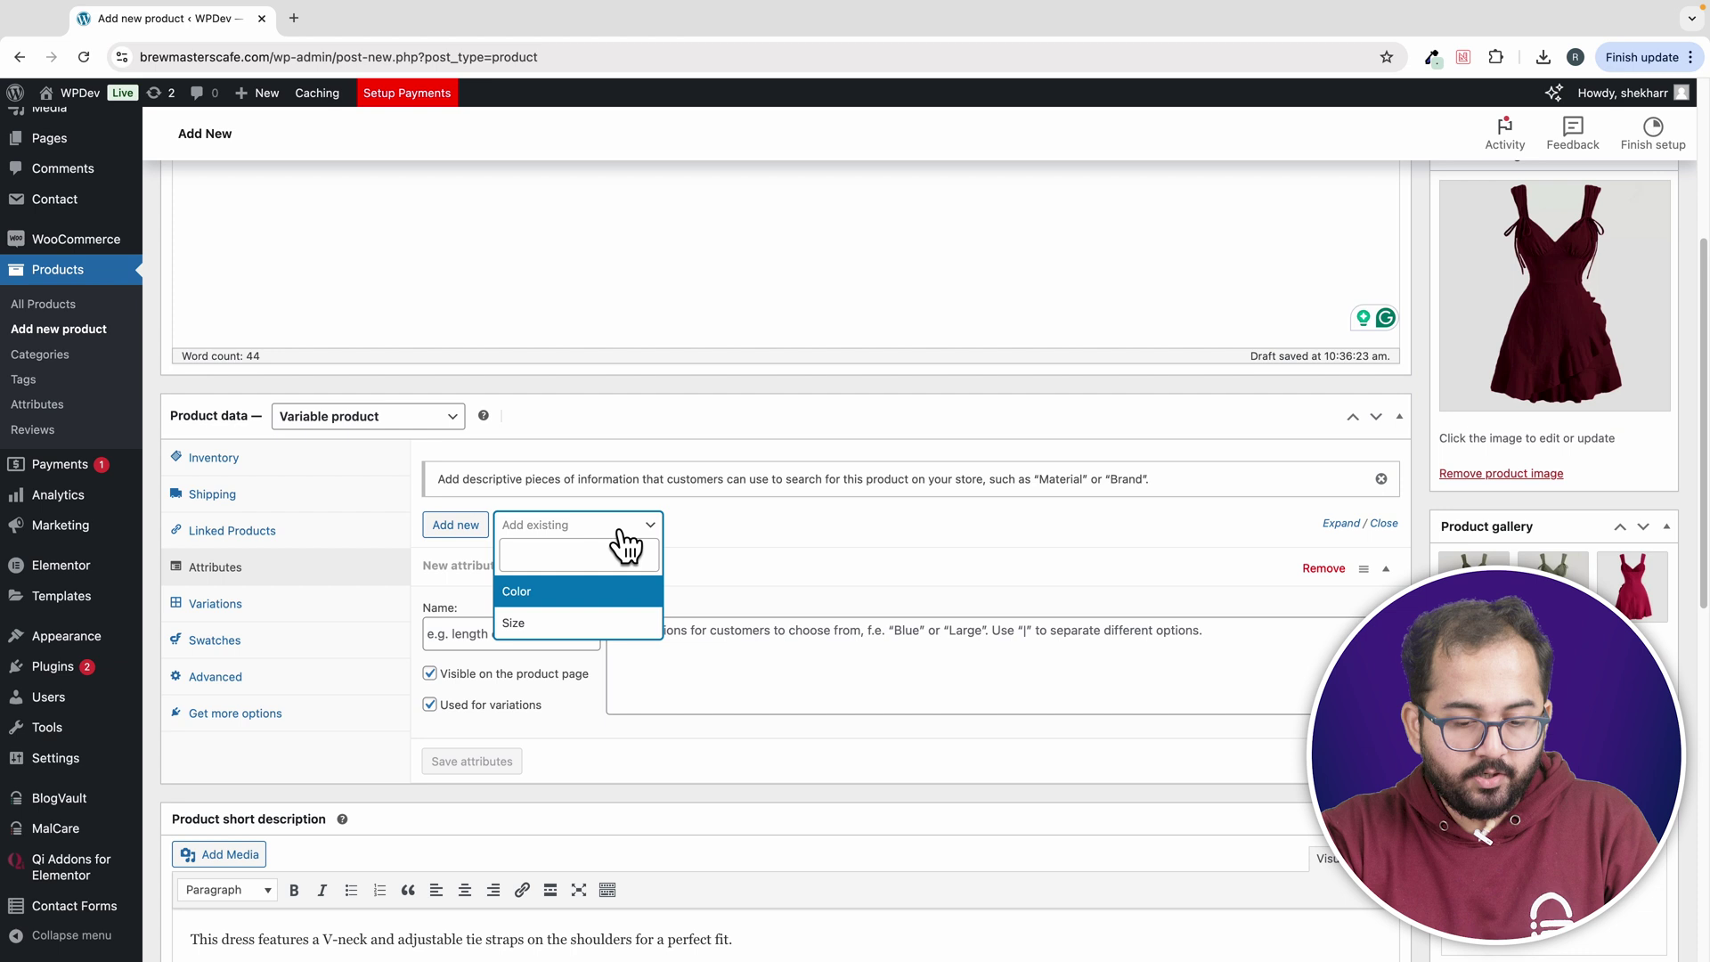
pyautogui.click(552, 595)
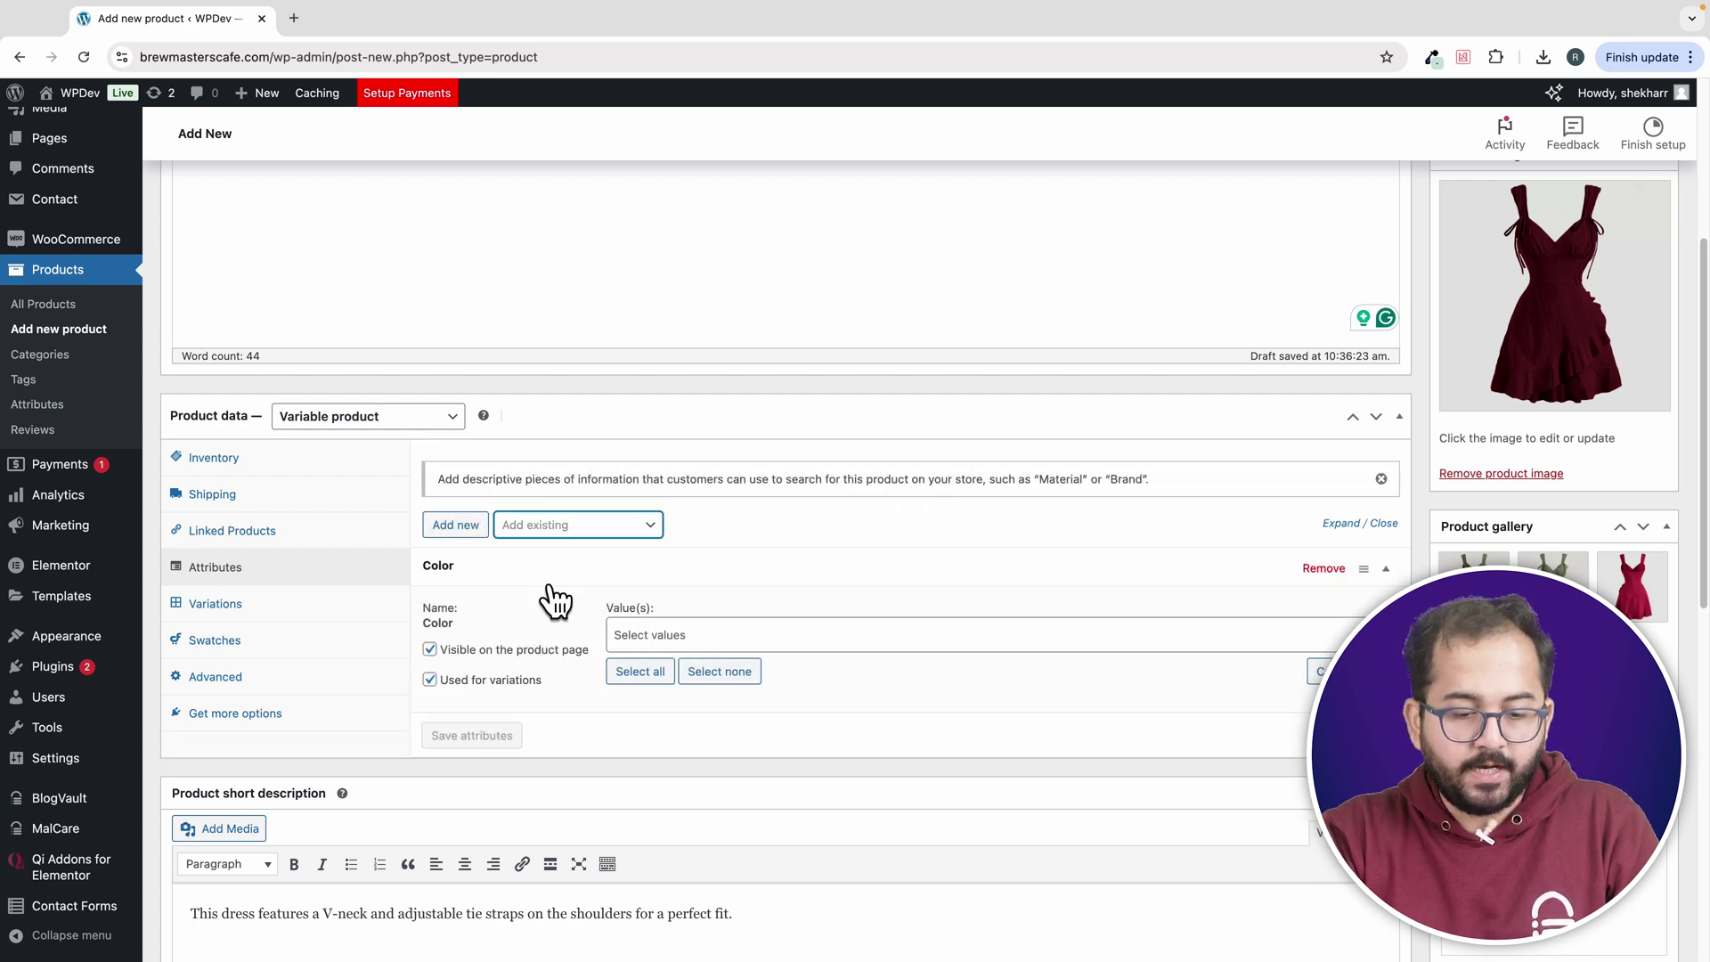
pyautogui.click(697, 635)
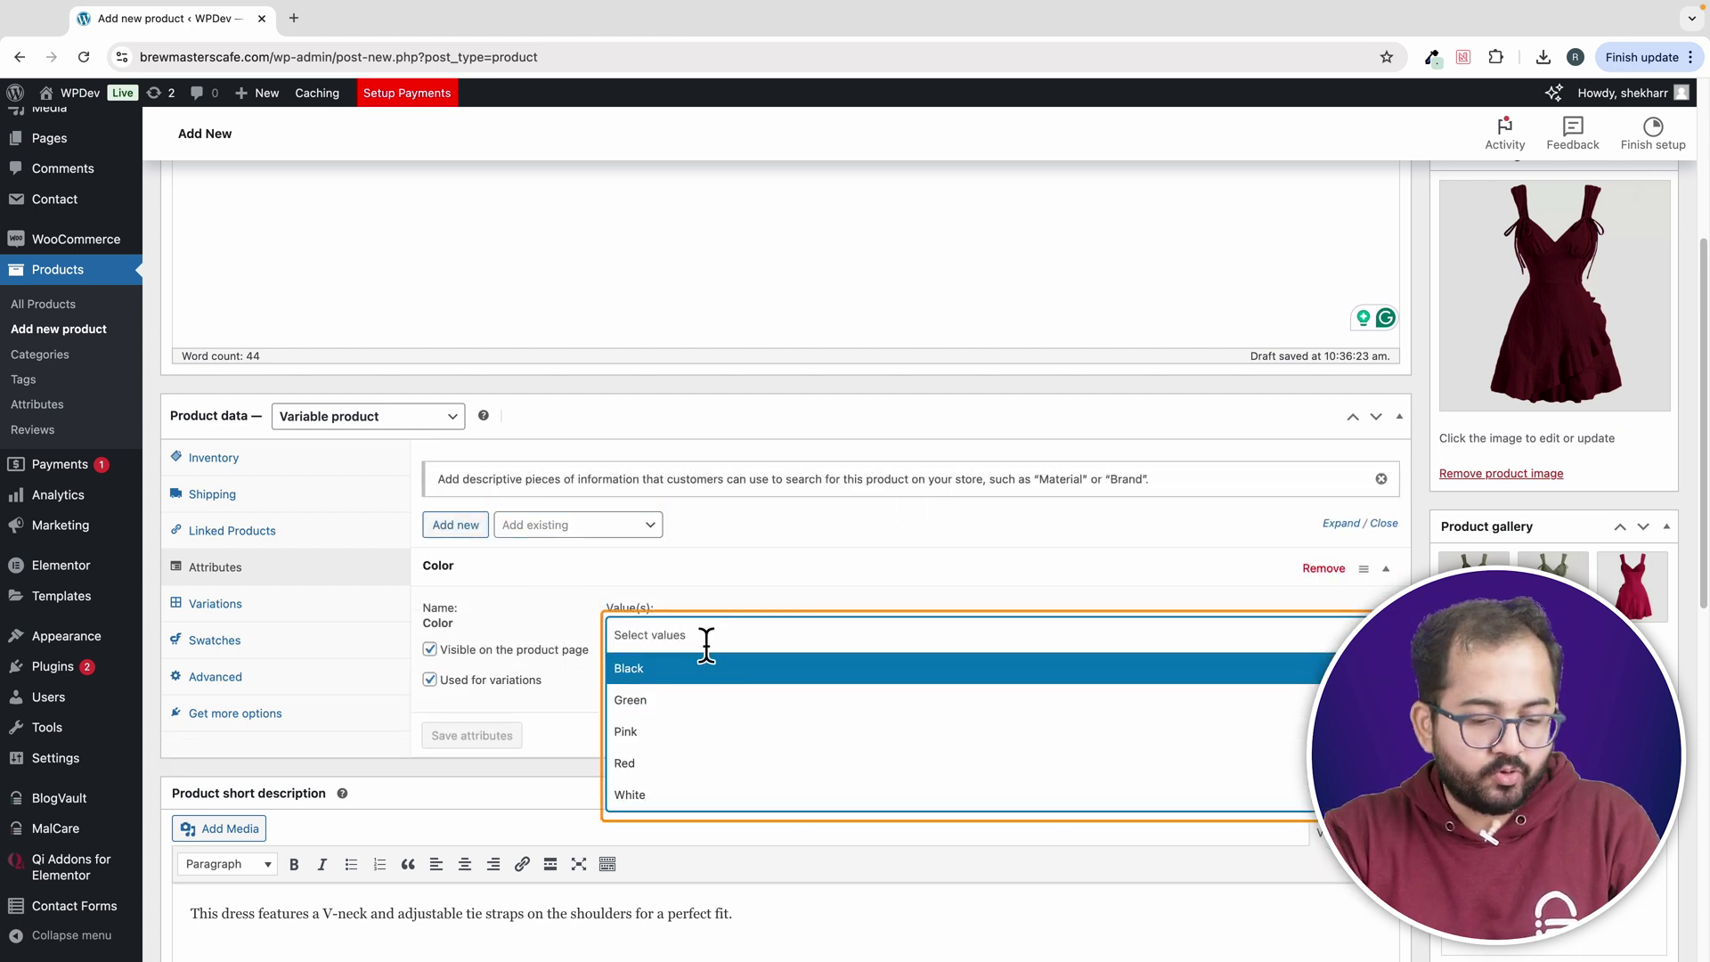
pyautogui.click(687, 758)
pyautogui.click(552, 527)
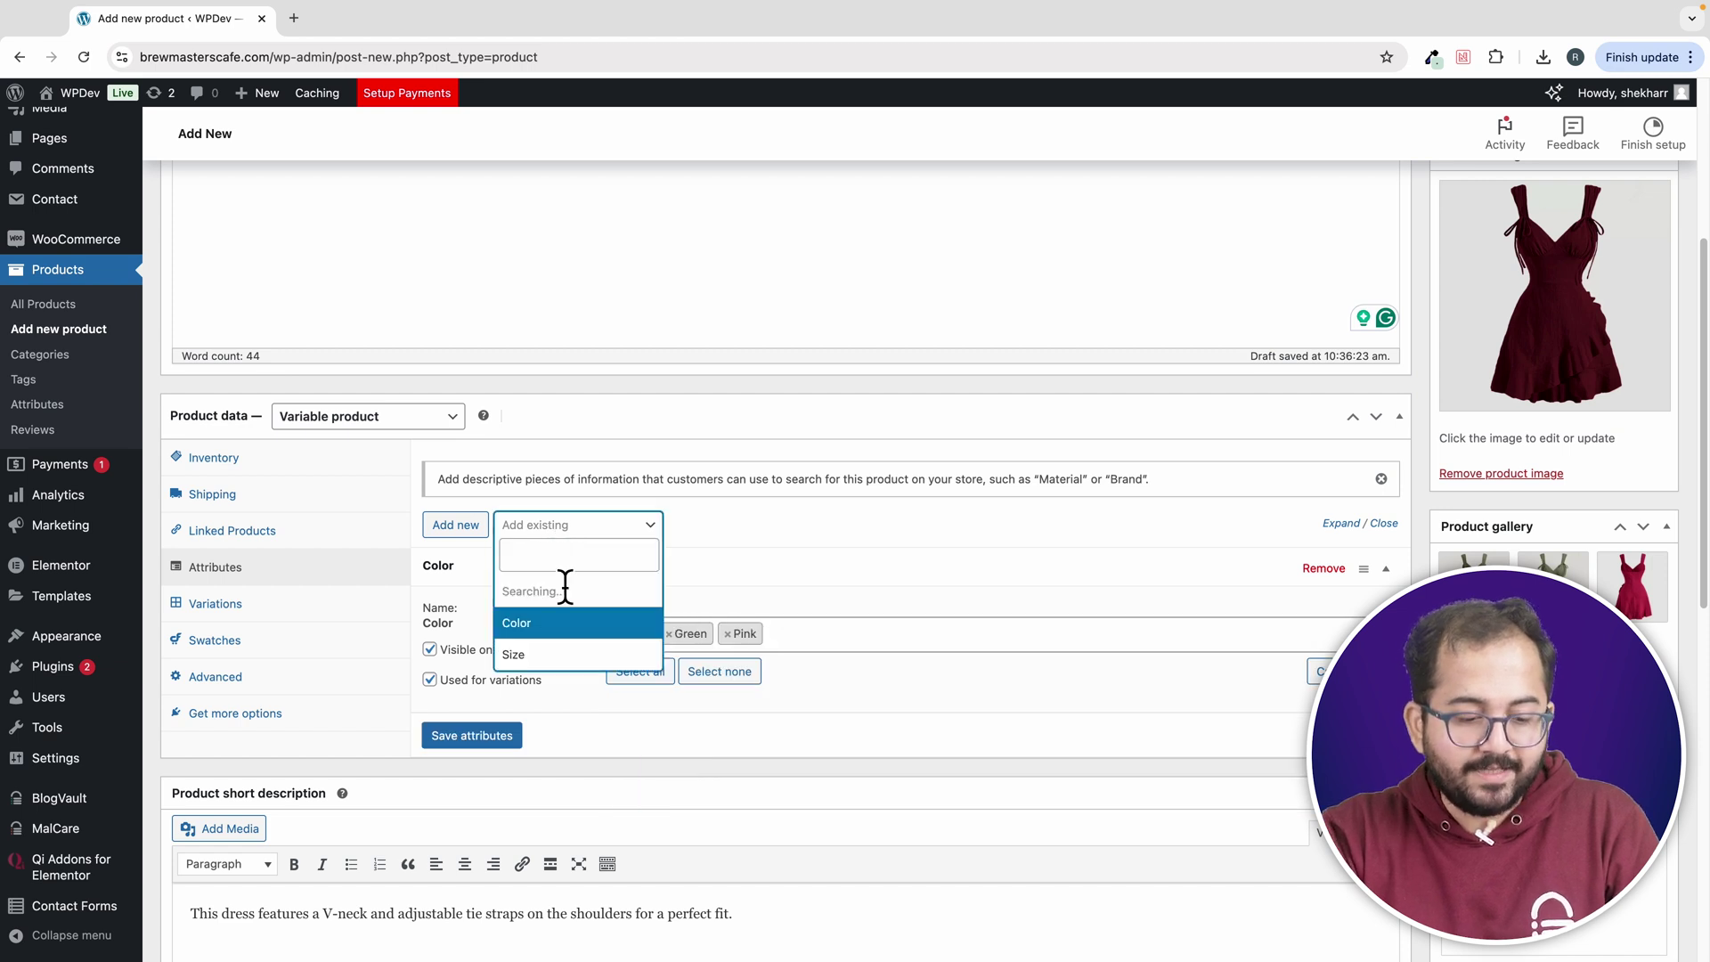
# - Add the Size attribute with all values L, M, S, XL, XS and save attributes
pyautogui.click(552, 650)
pyautogui.click(607, 534)
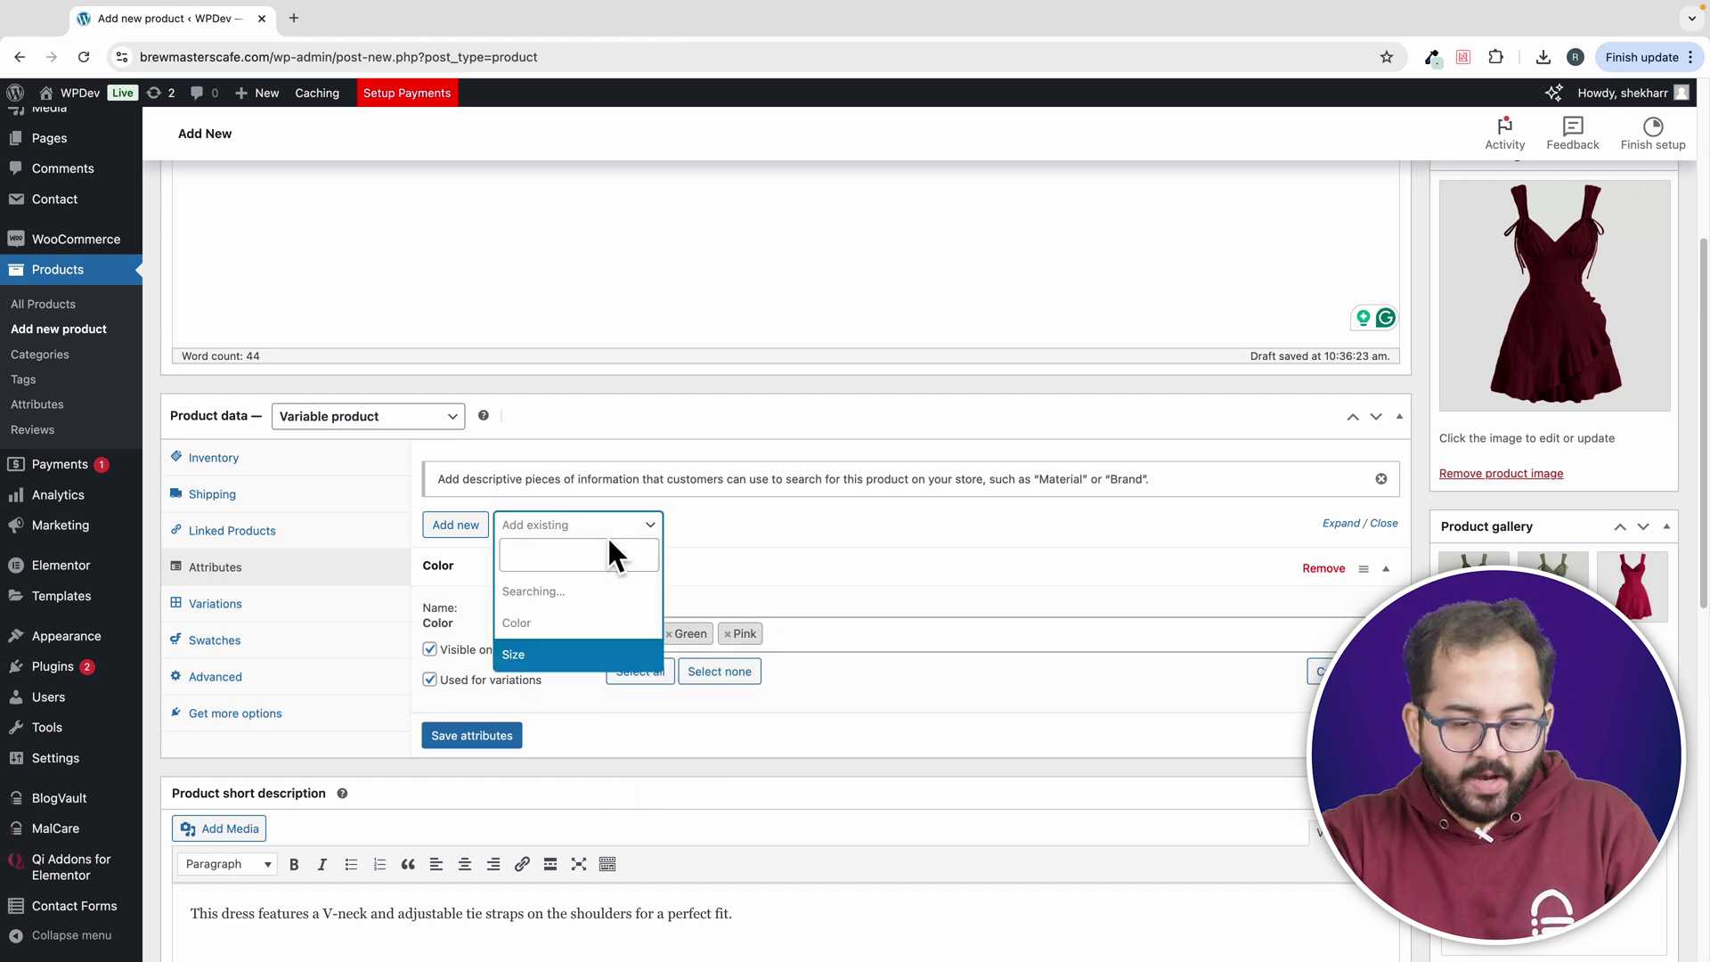
pyautogui.click(563, 649)
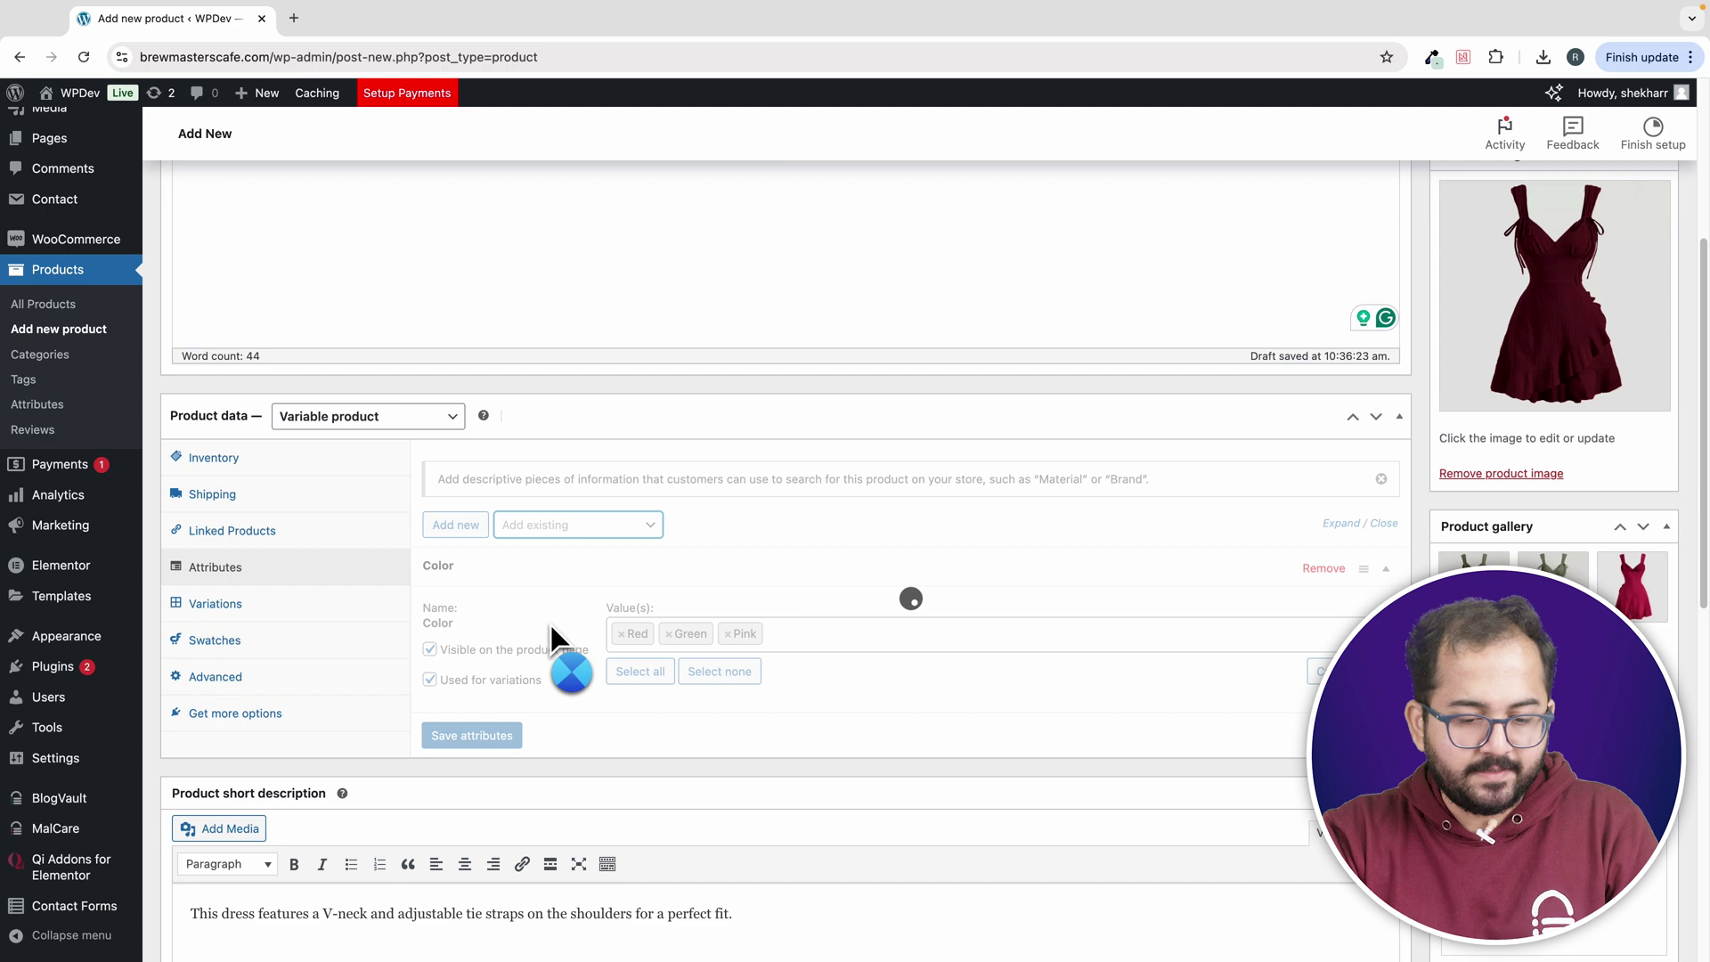
pyautogui.scroll(-2, 651, 601)
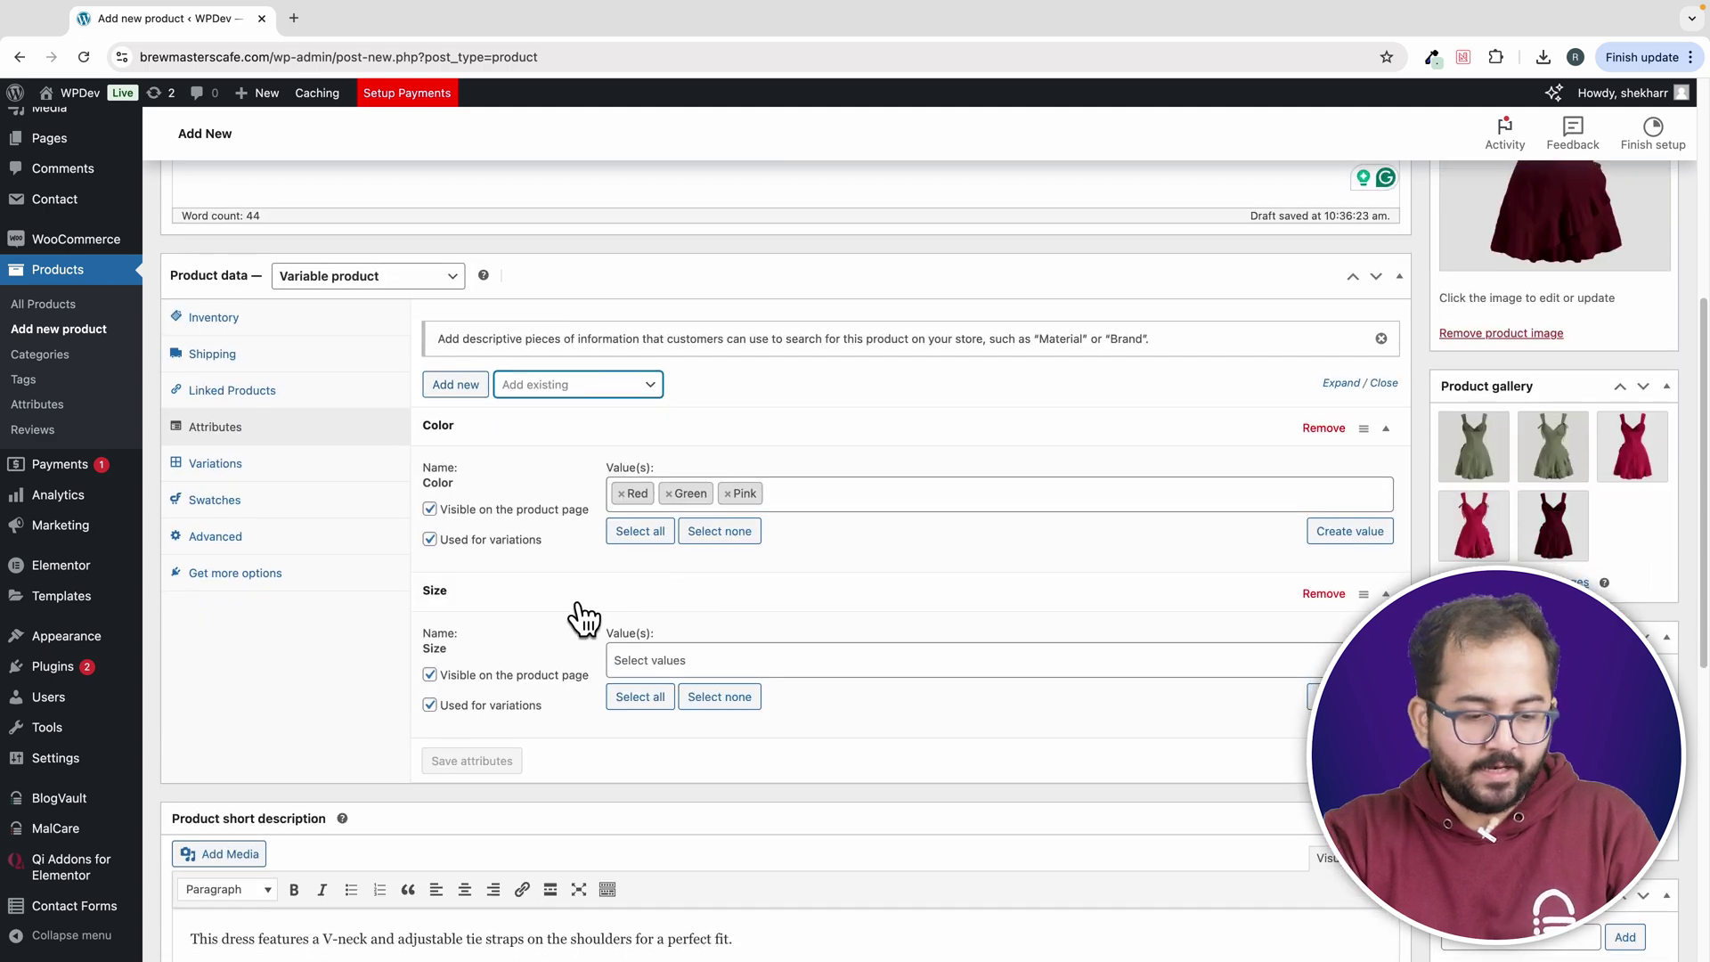
pyautogui.click(668, 696)
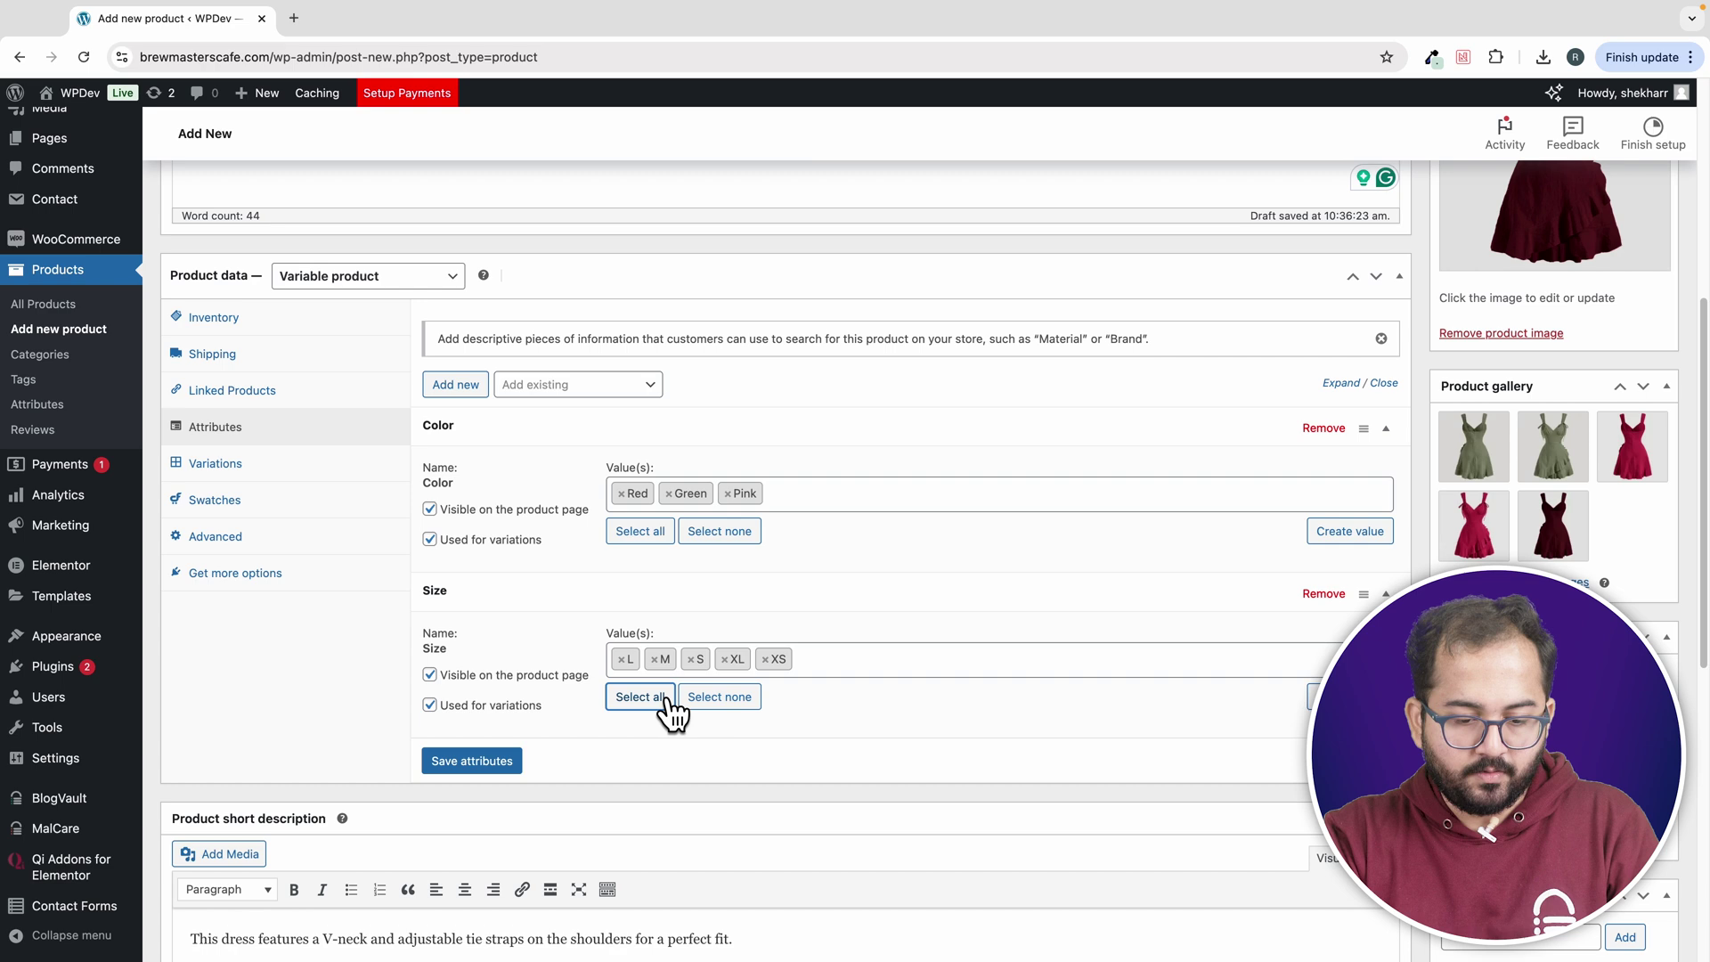
pyautogui.click(490, 760)
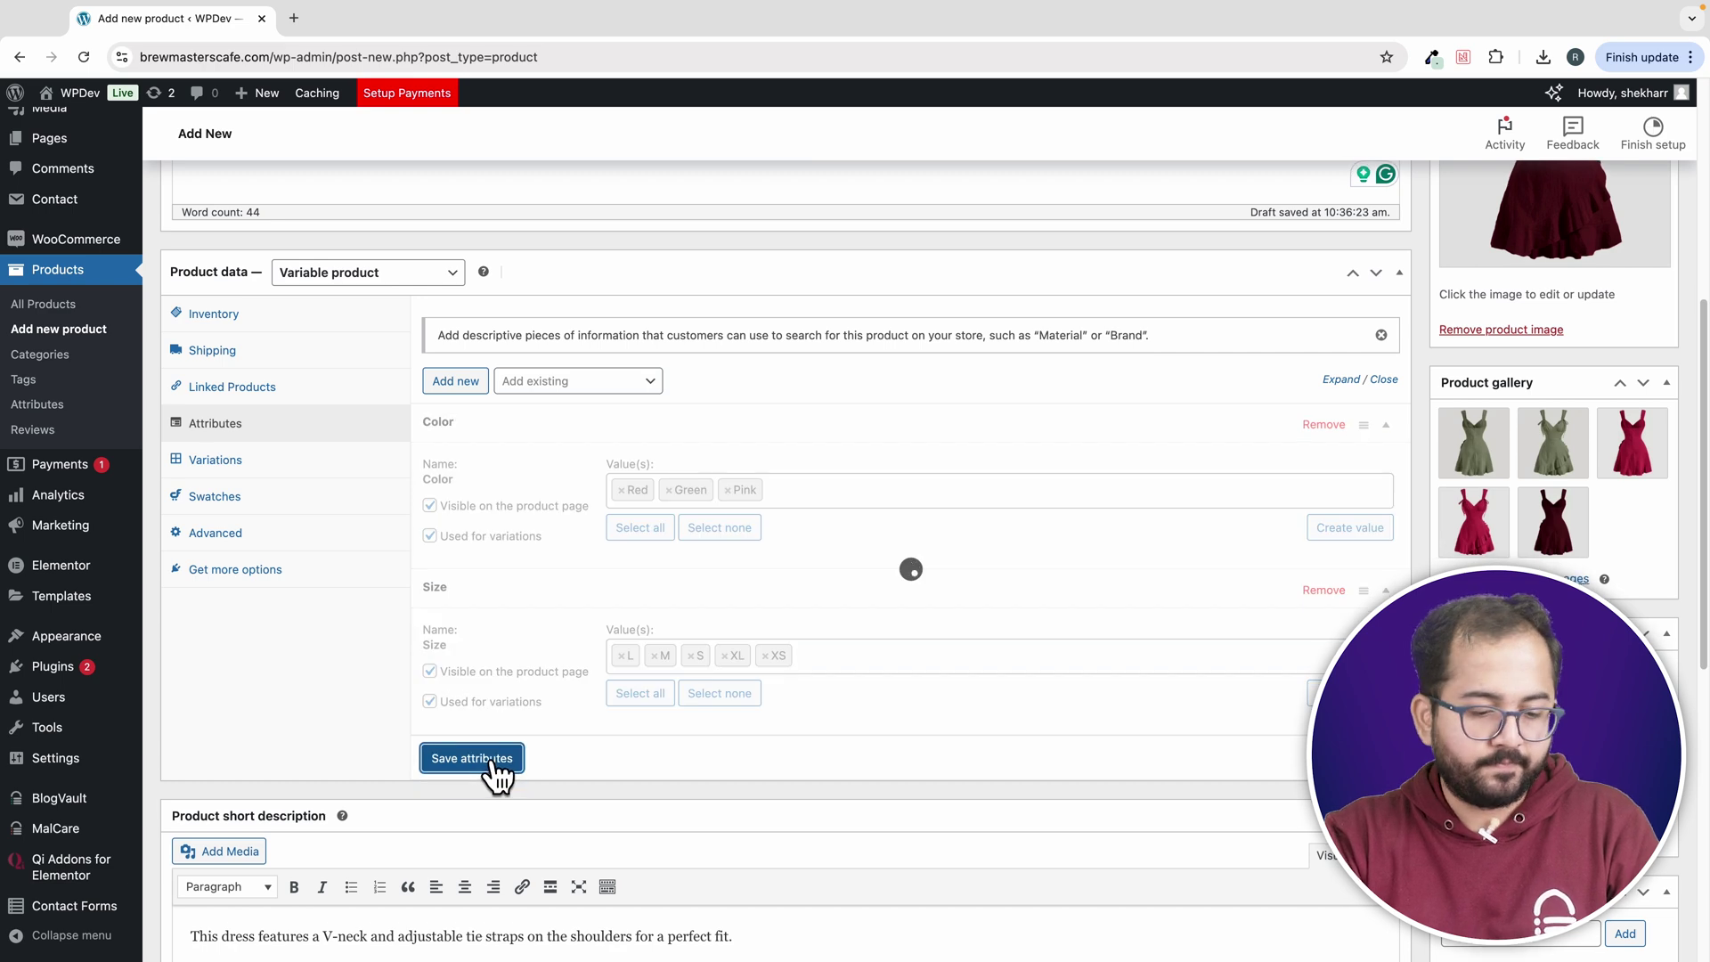
# - Generate all 15 Ruffle Dress variations from the Green, Pink and Red colours and every size
pyautogui.click(356, 459)
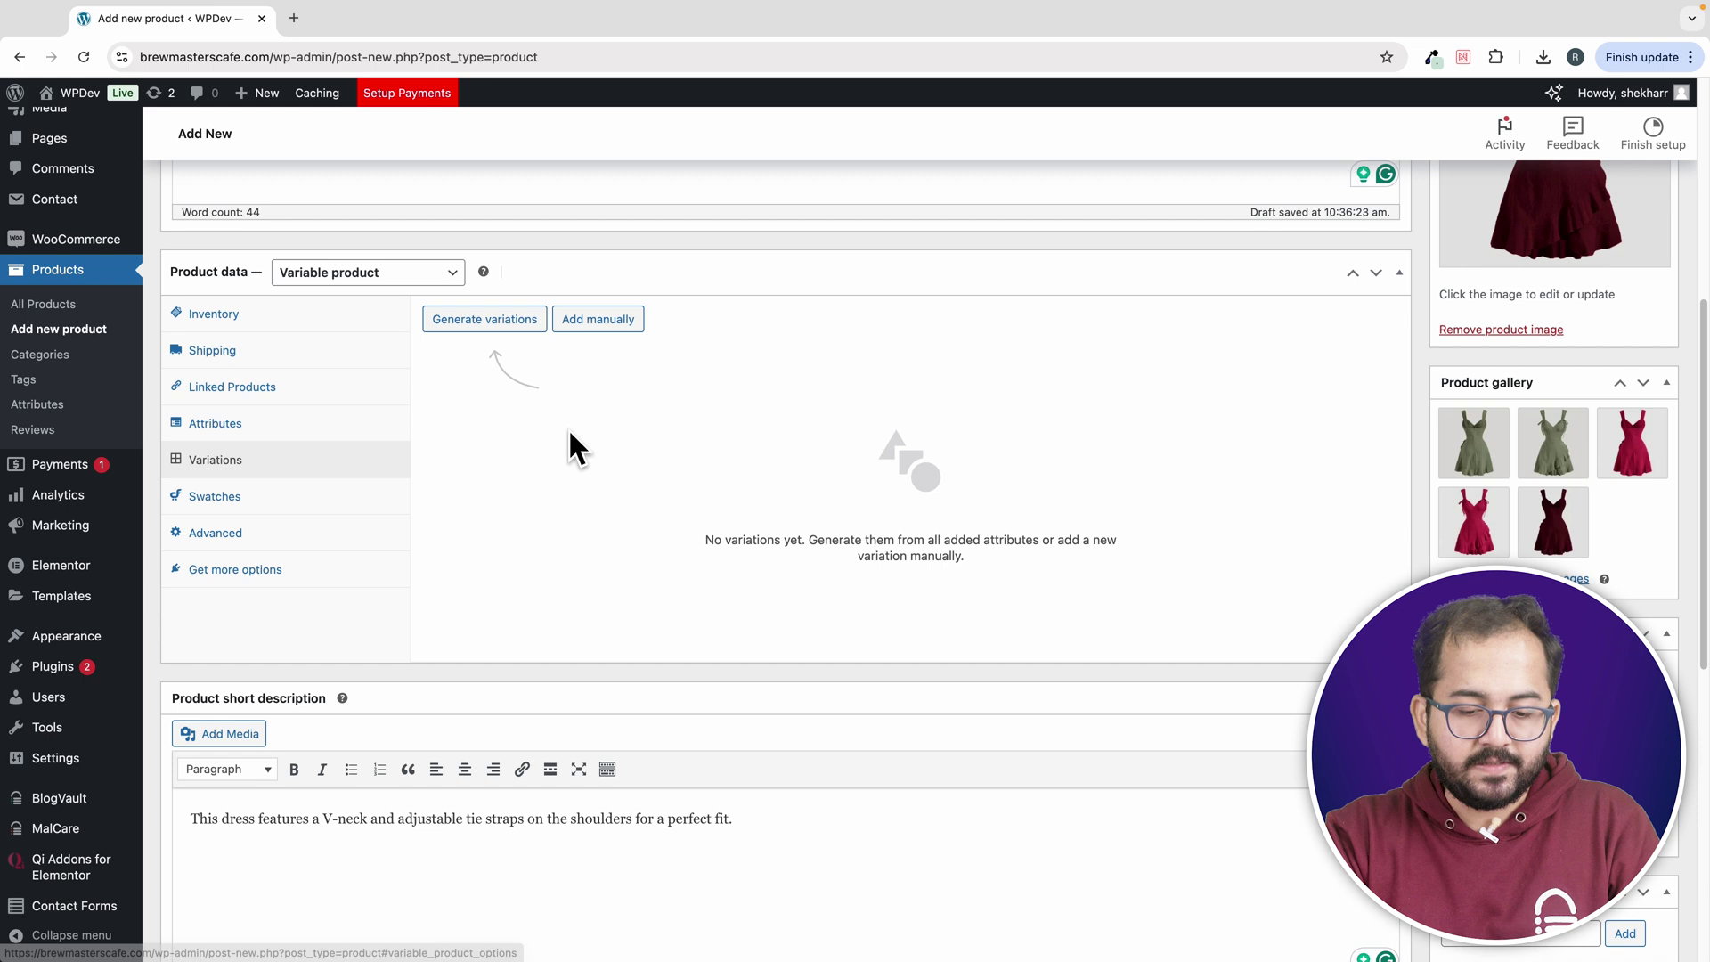
pyautogui.click(495, 326)
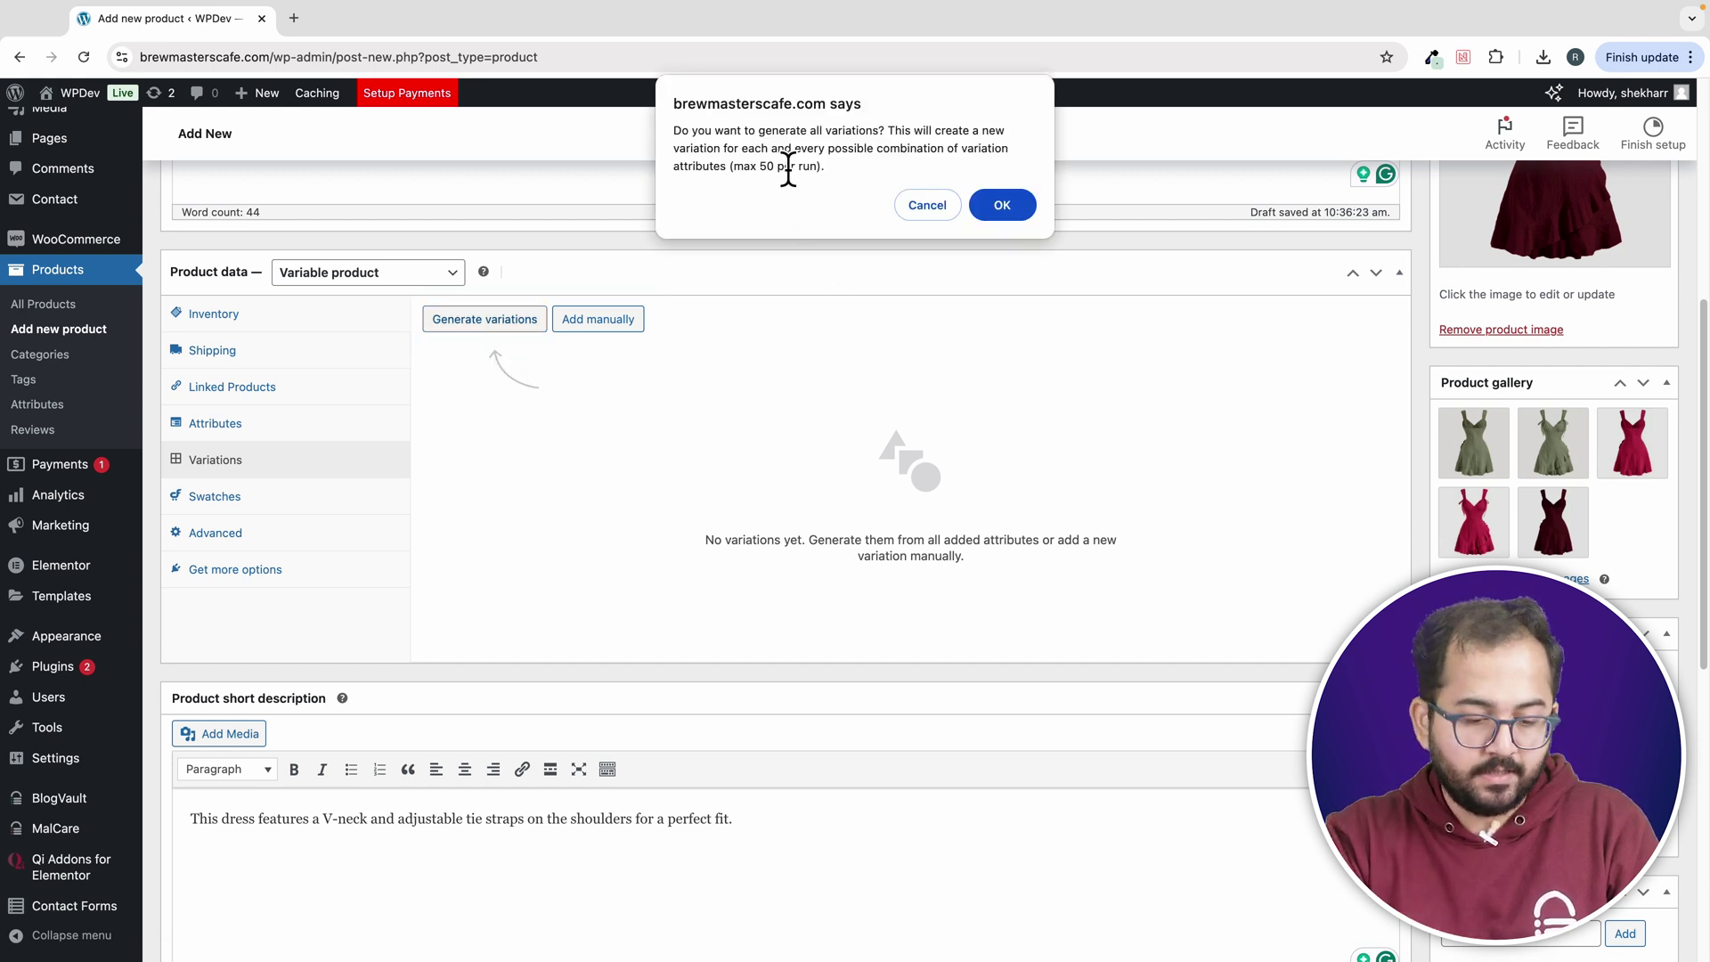
pyautogui.click(1010, 205)
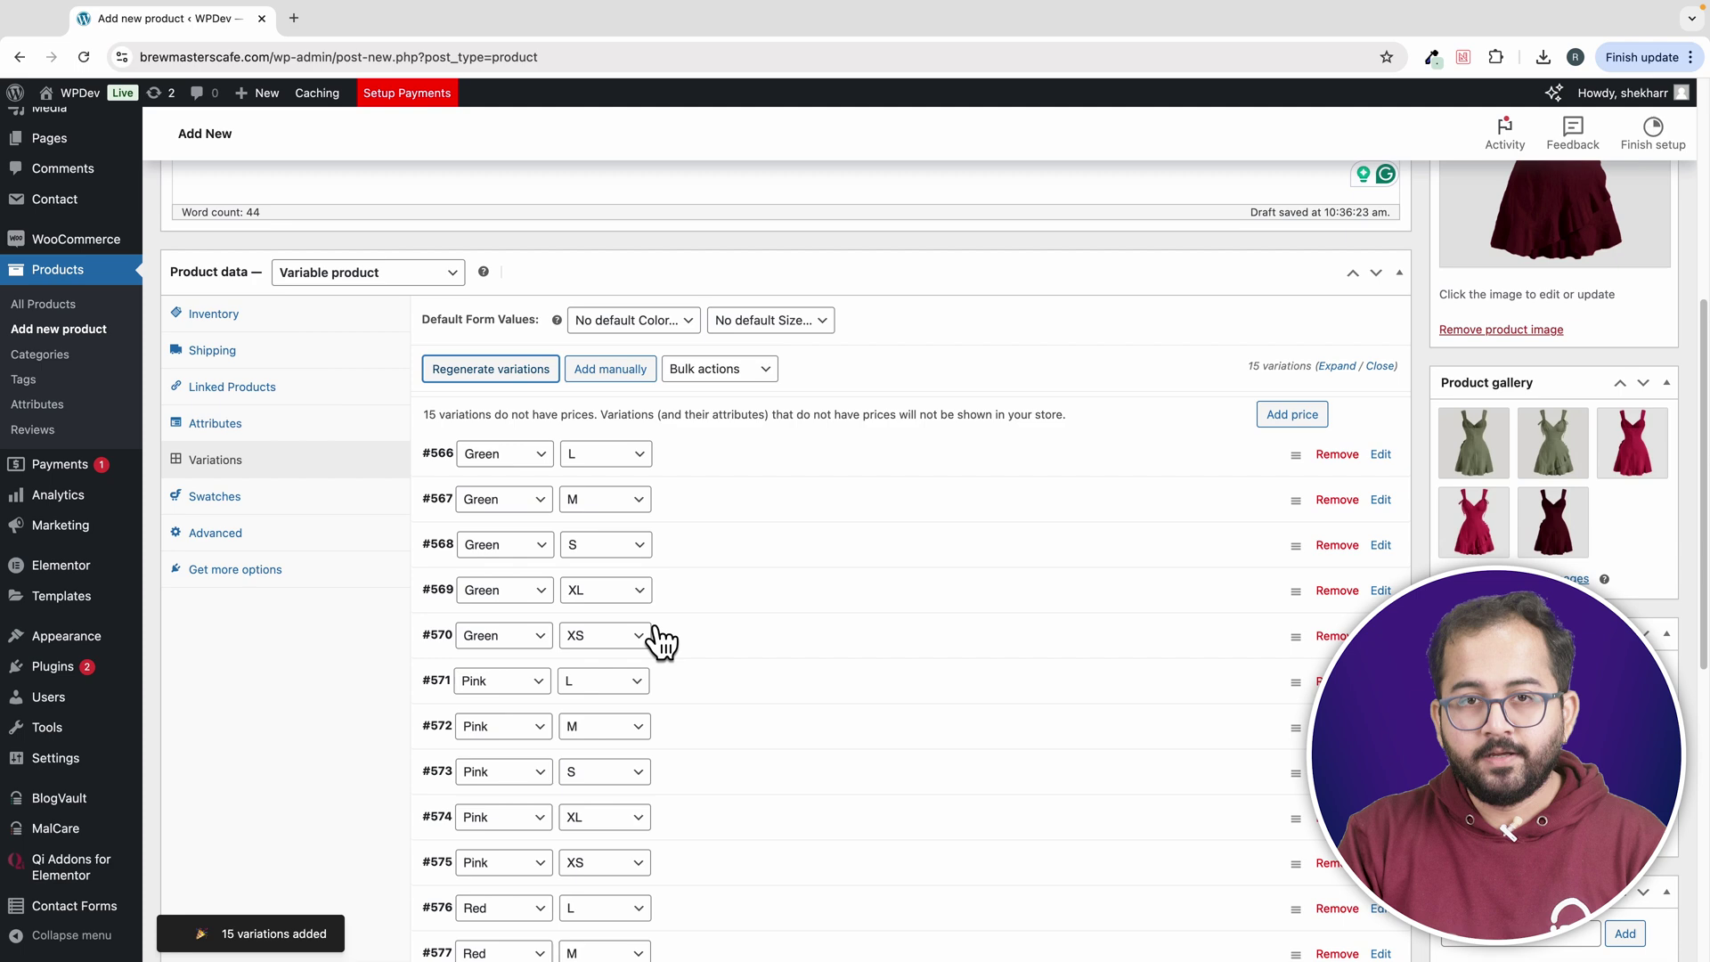
# - Apply a price to all the unpriced variations
pyautogui.scroll(-1, 661, 641)
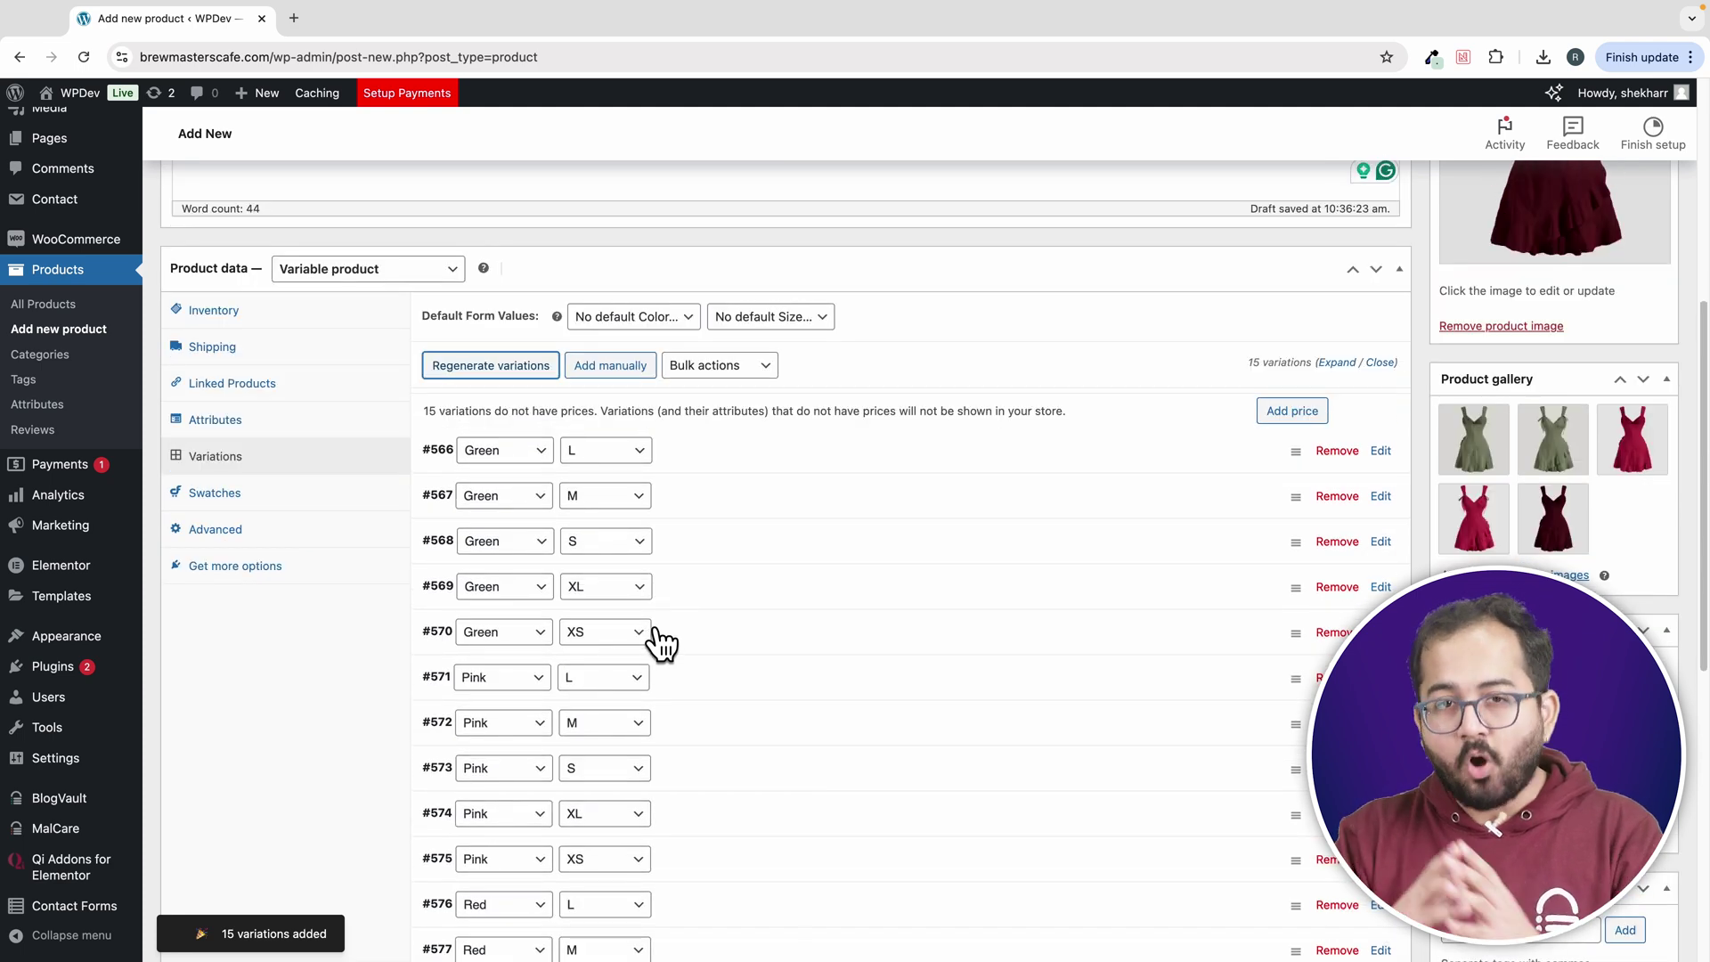
pyautogui.scroll(1, 941, 452)
pyautogui.click(1280, 443)
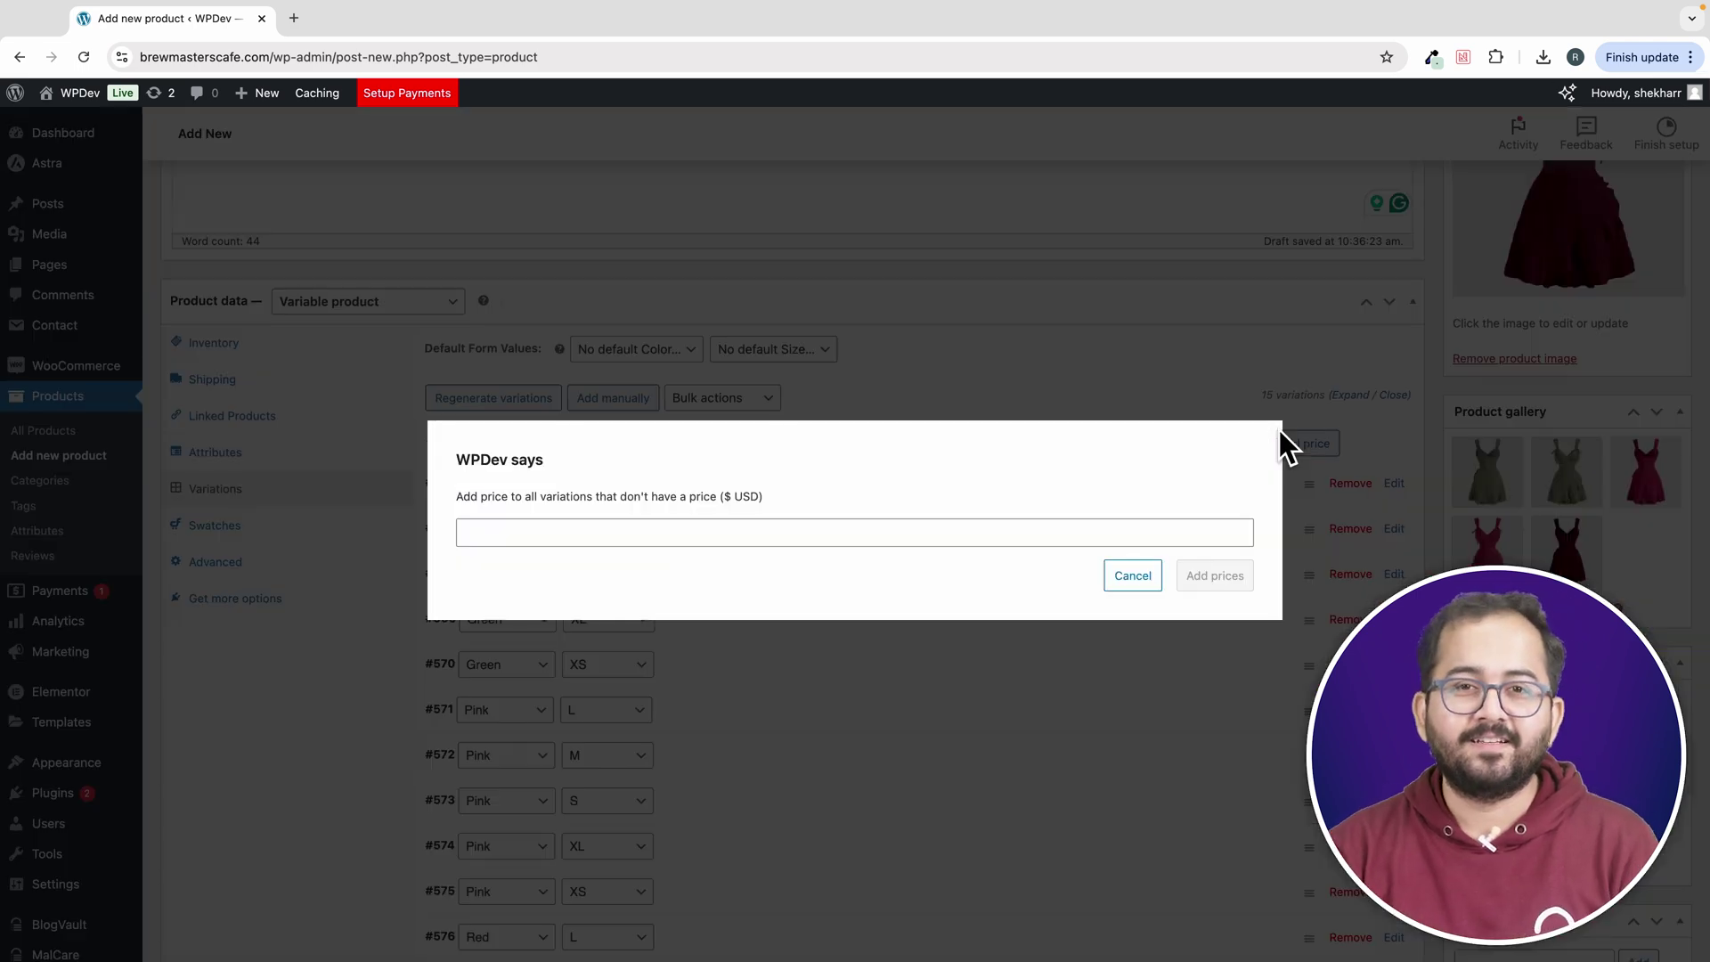
pyautogui.click(1238, 577)
# - Set the default form values to colour Red and size M
pyautogui.click(691, 351)
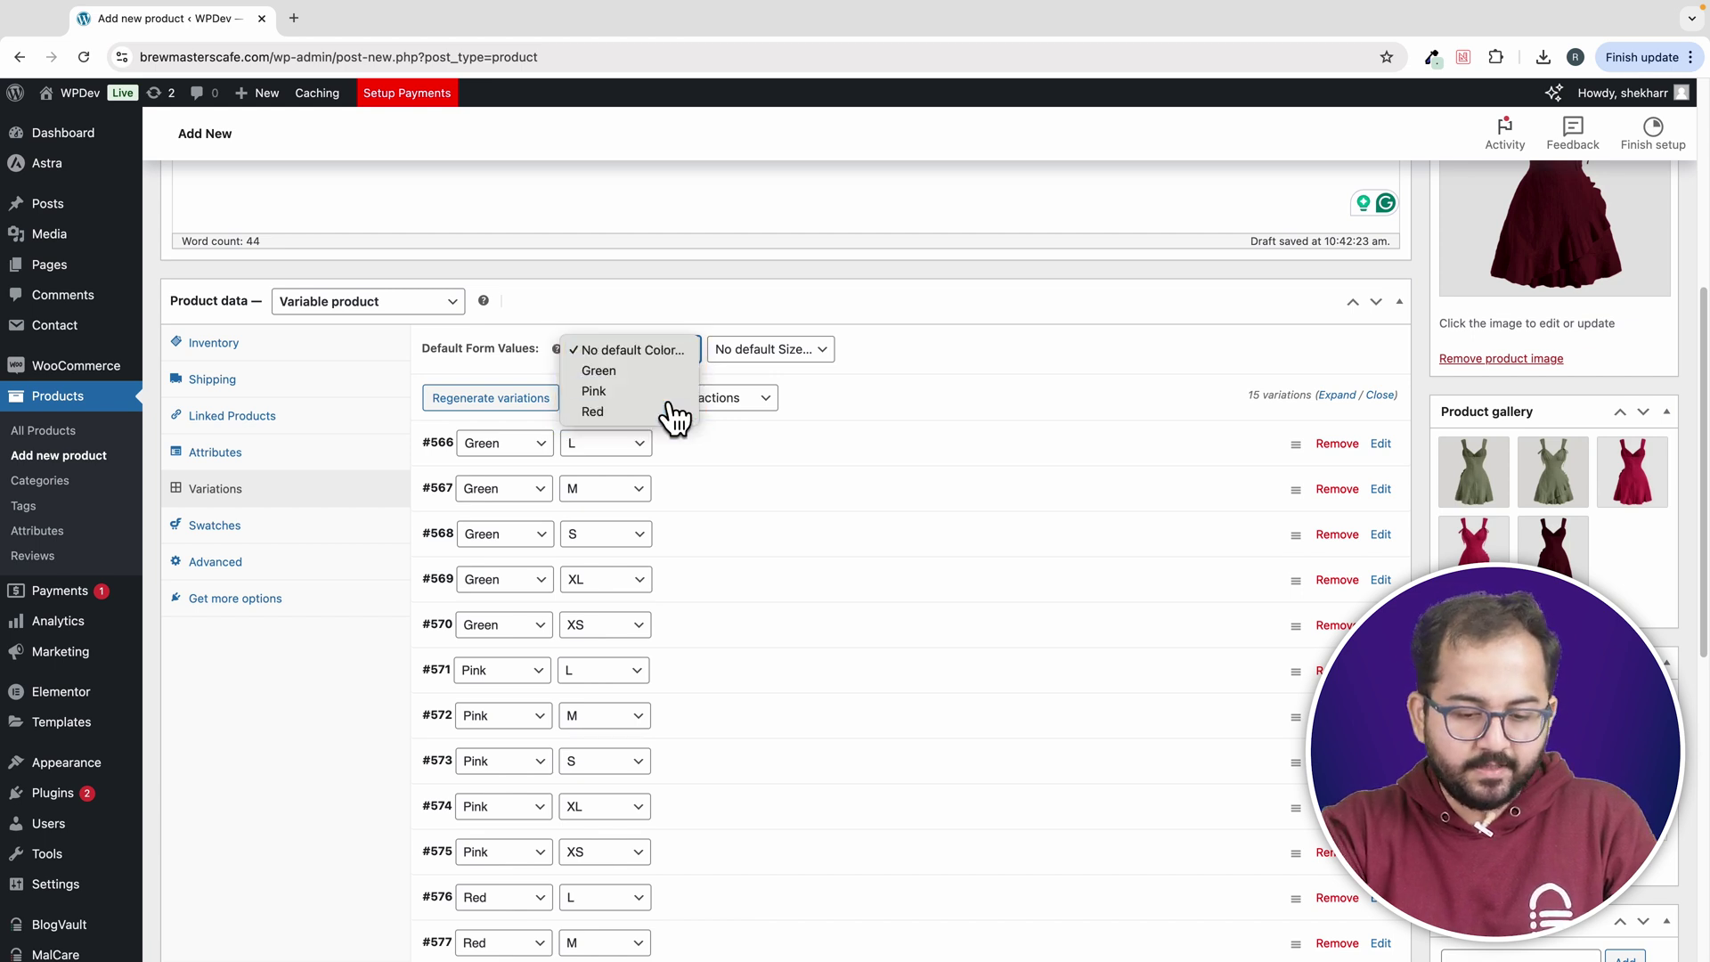
pyautogui.click(675, 412)
pyautogui.click(764, 350)
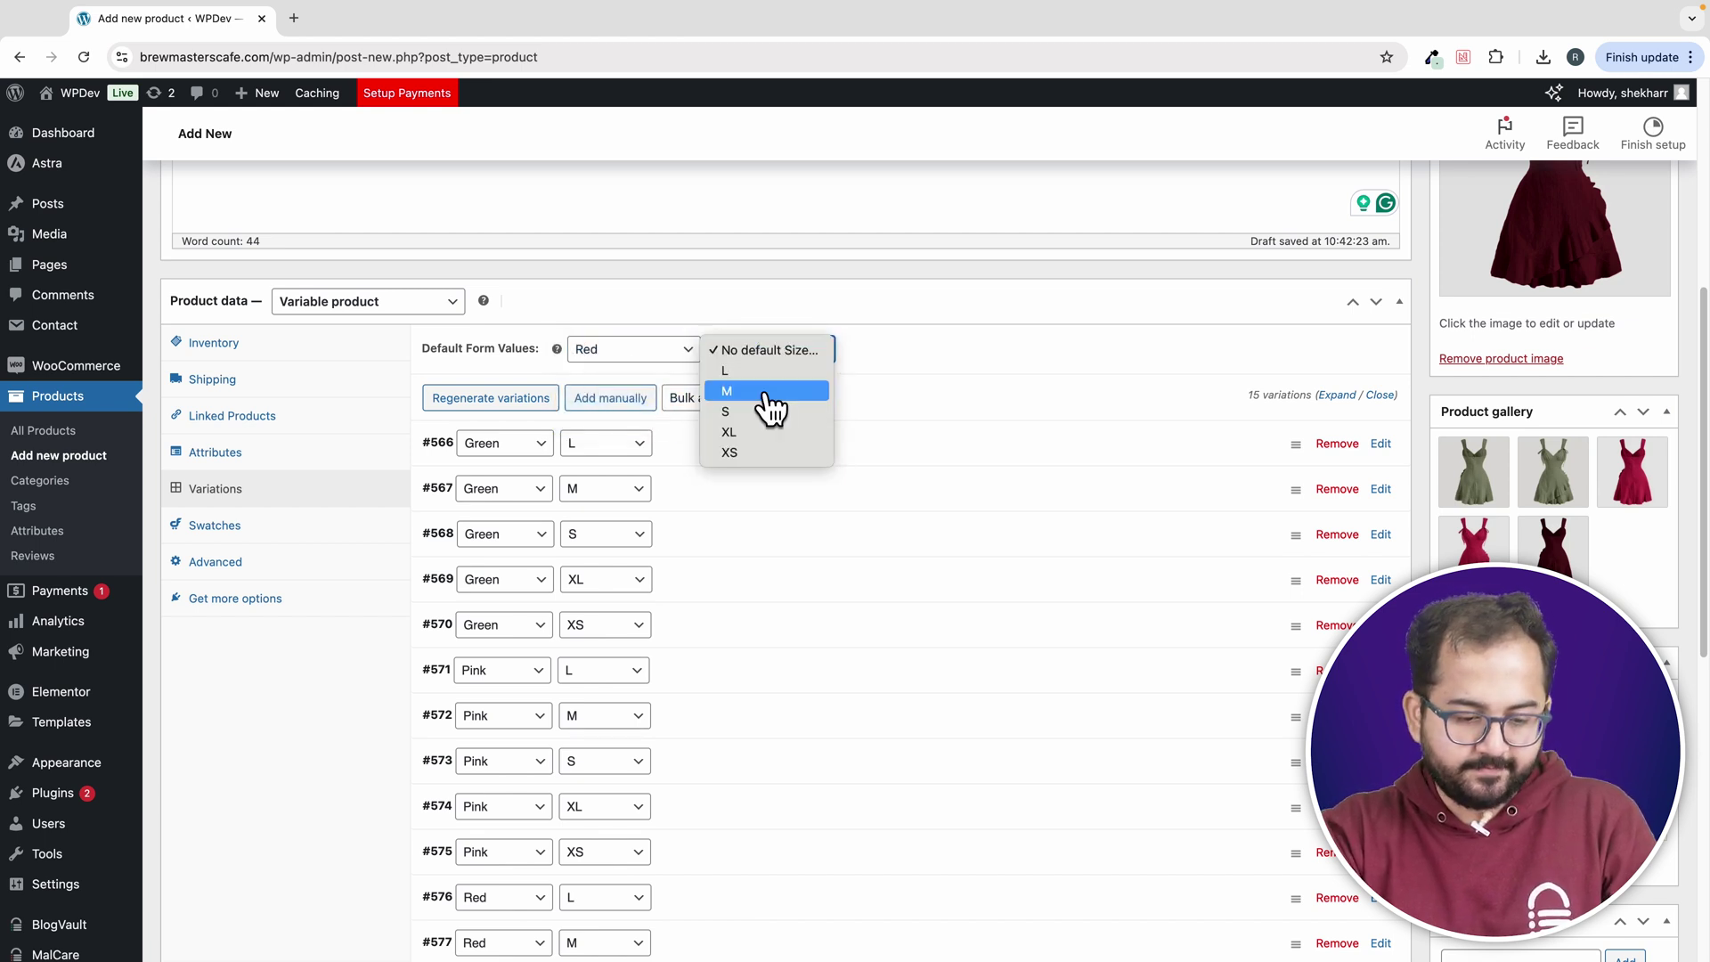
pyautogui.click(765, 399)
pyautogui.click(946, 390)
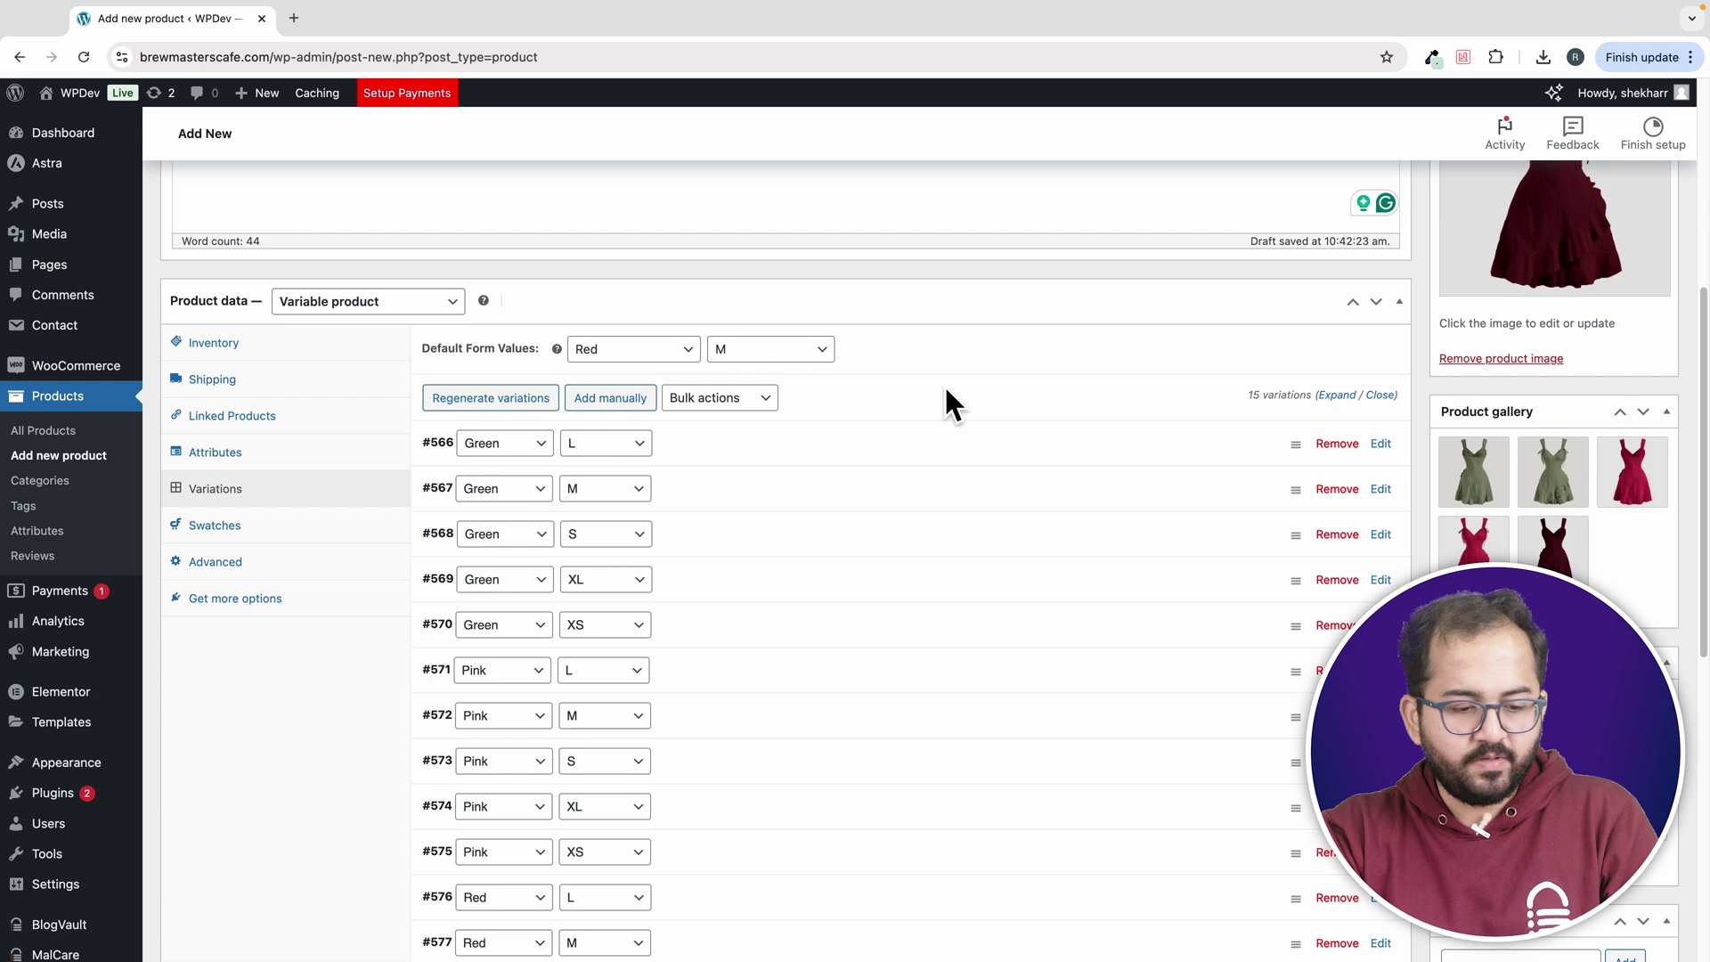
pyautogui.scroll(-3, 945, 391)
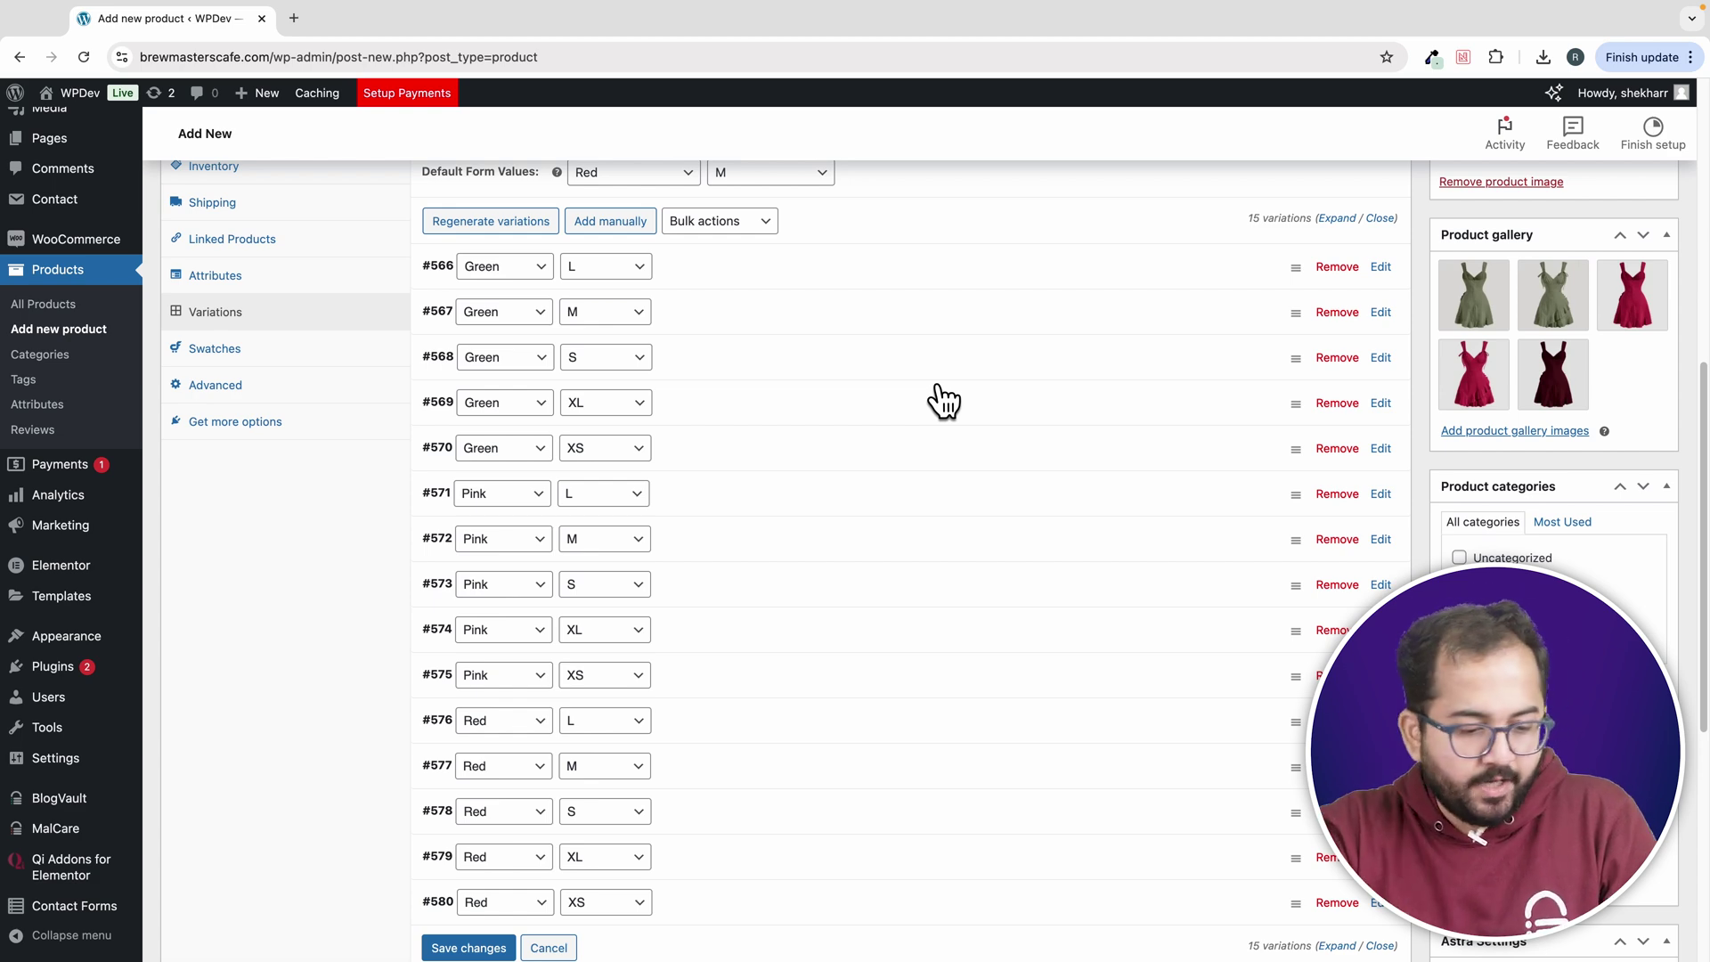
# - Give variation #566 (Green L) the dress-green photo, then publish and view the product
pyautogui.click(1383, 267)
pyautogui.scroll(-1, 605, 370)
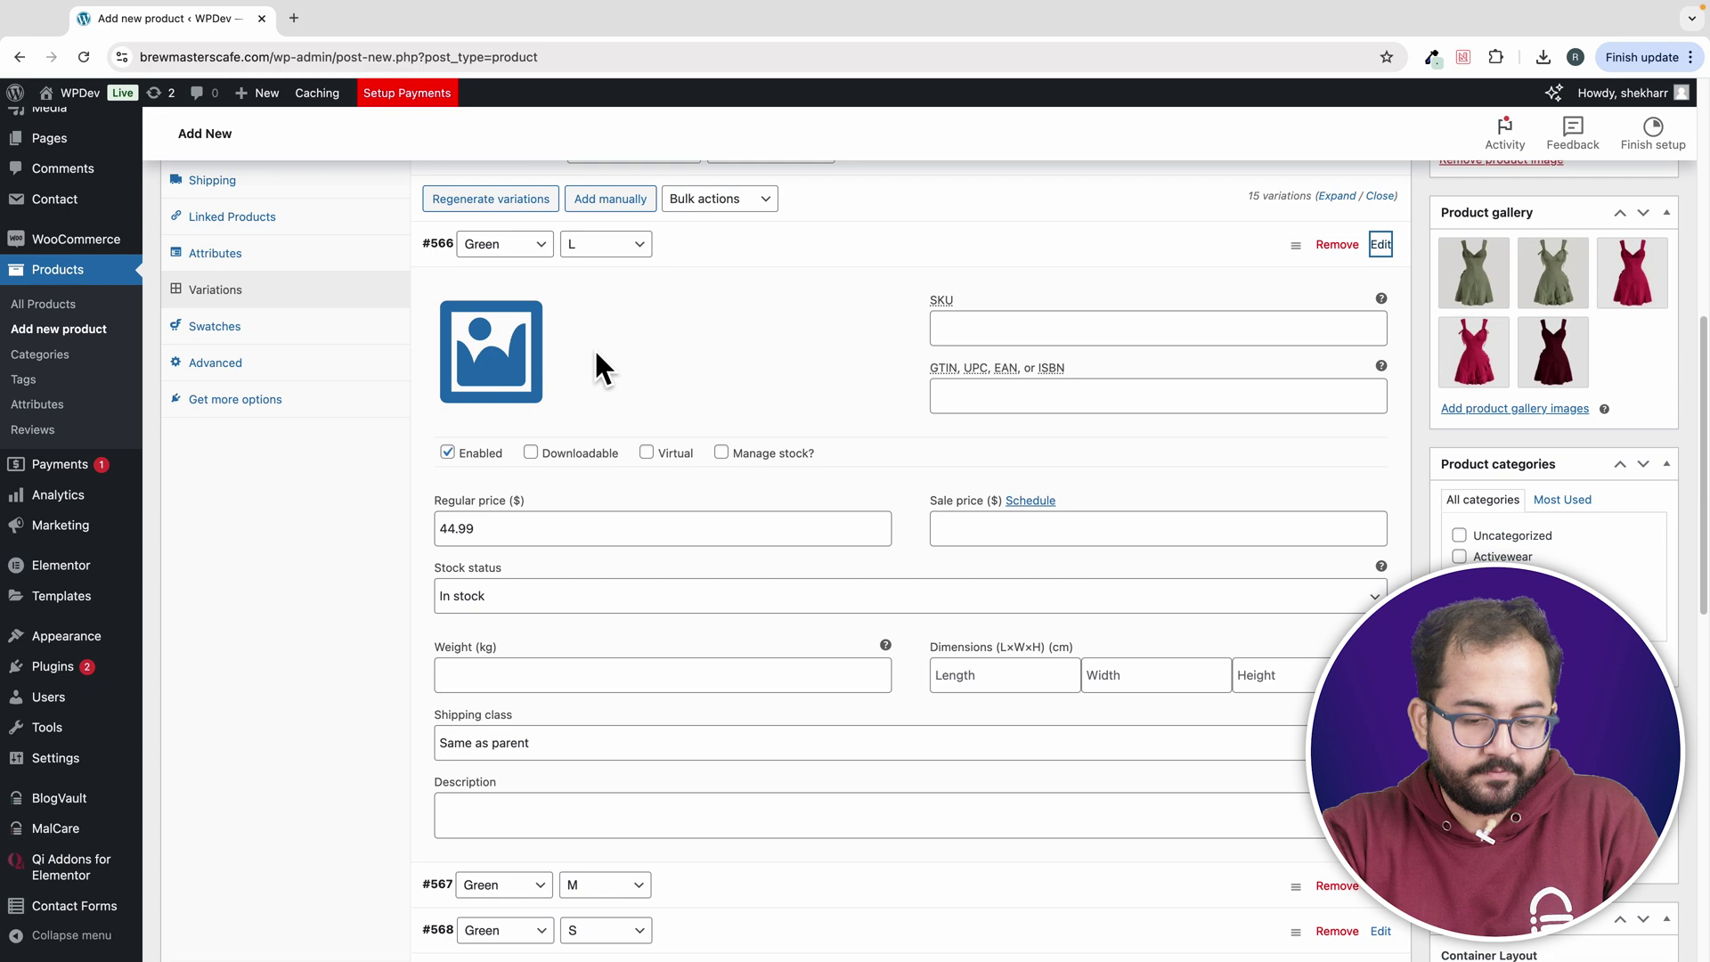
pyautogui.click(514, 356)
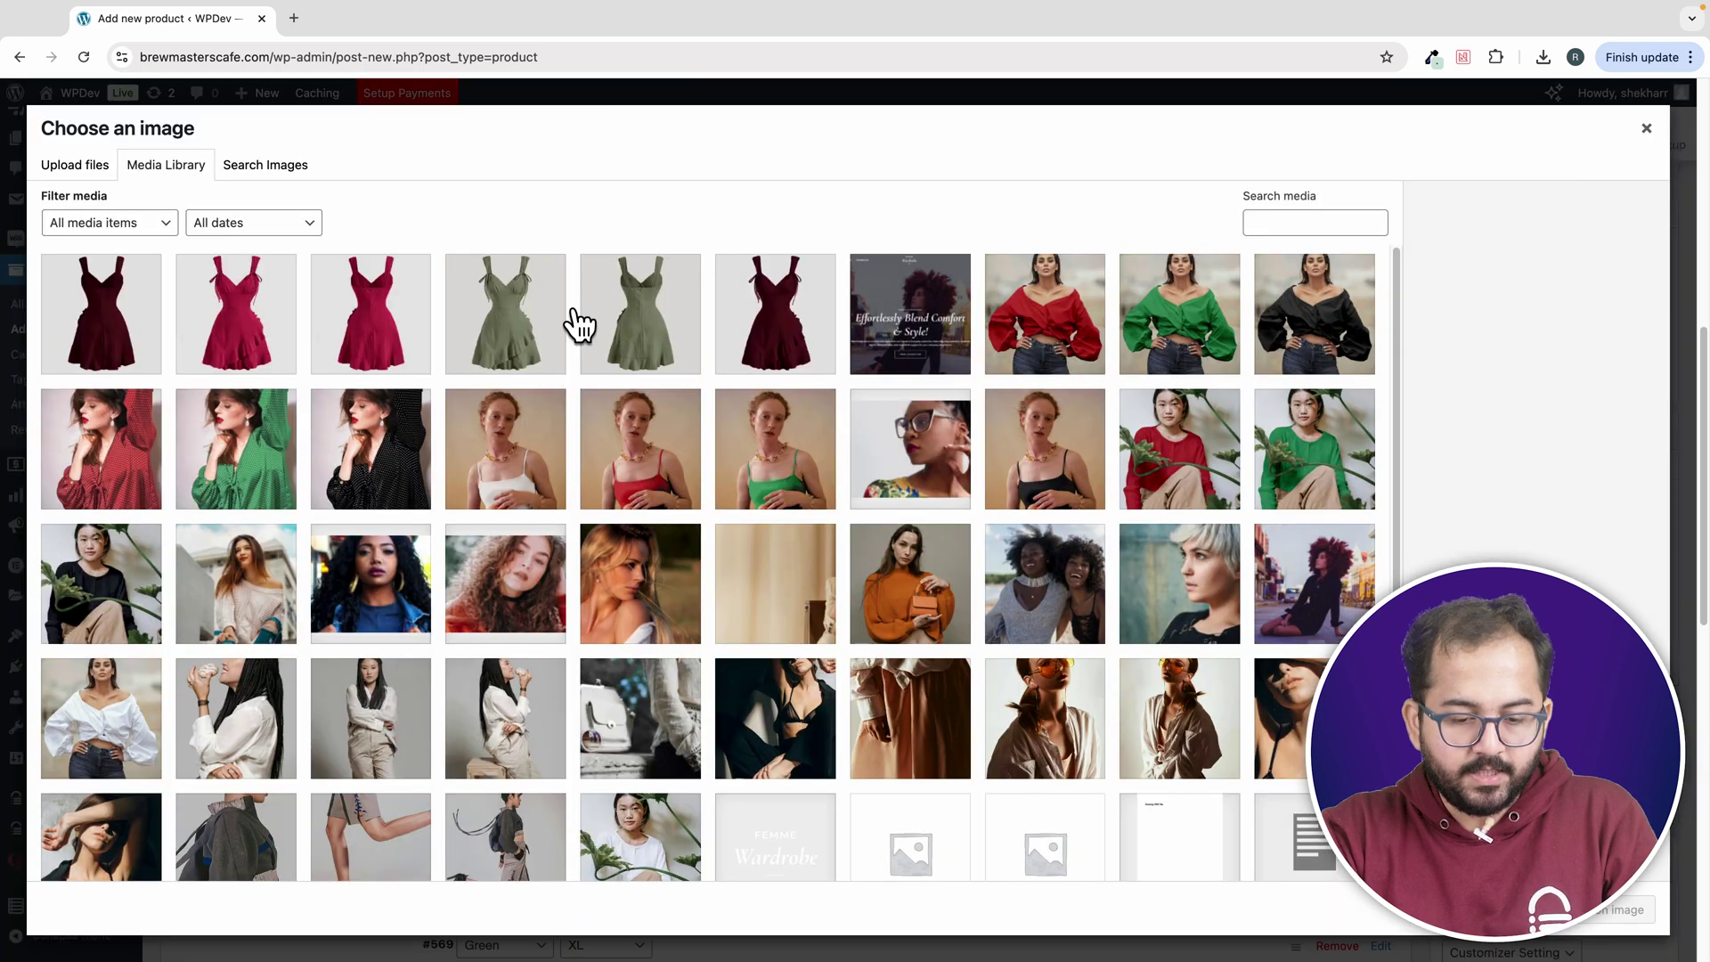
pyautogui.click(523, 324)
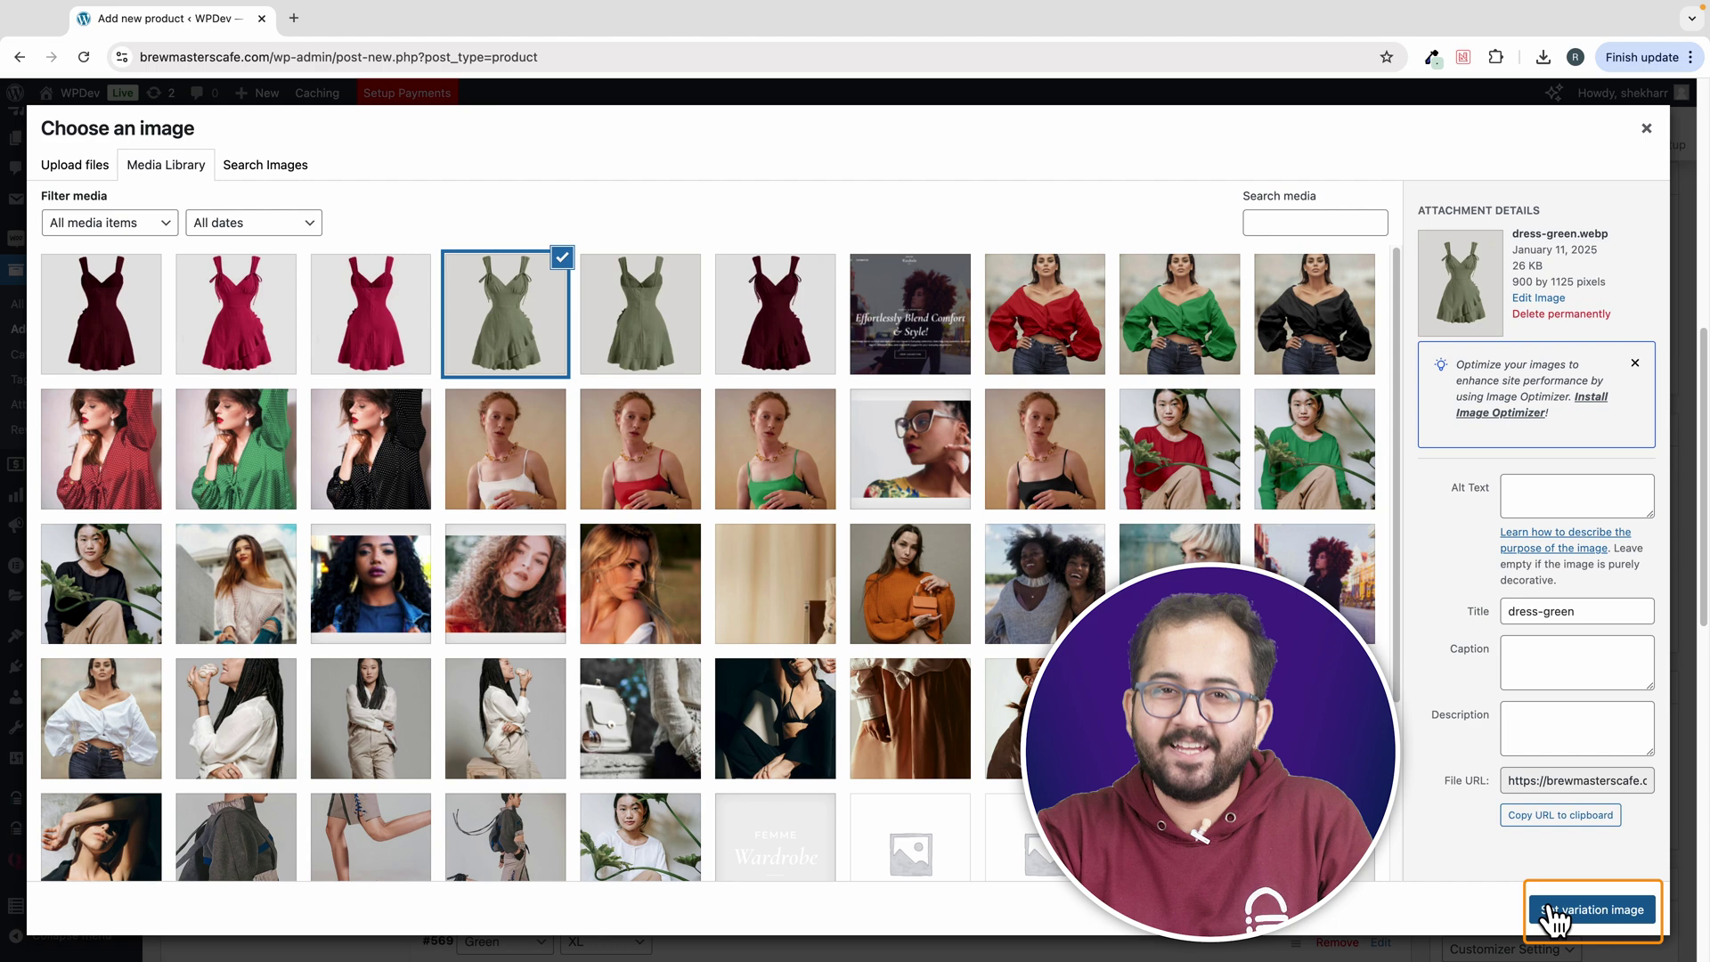
pyautogui.click(1554, 908)
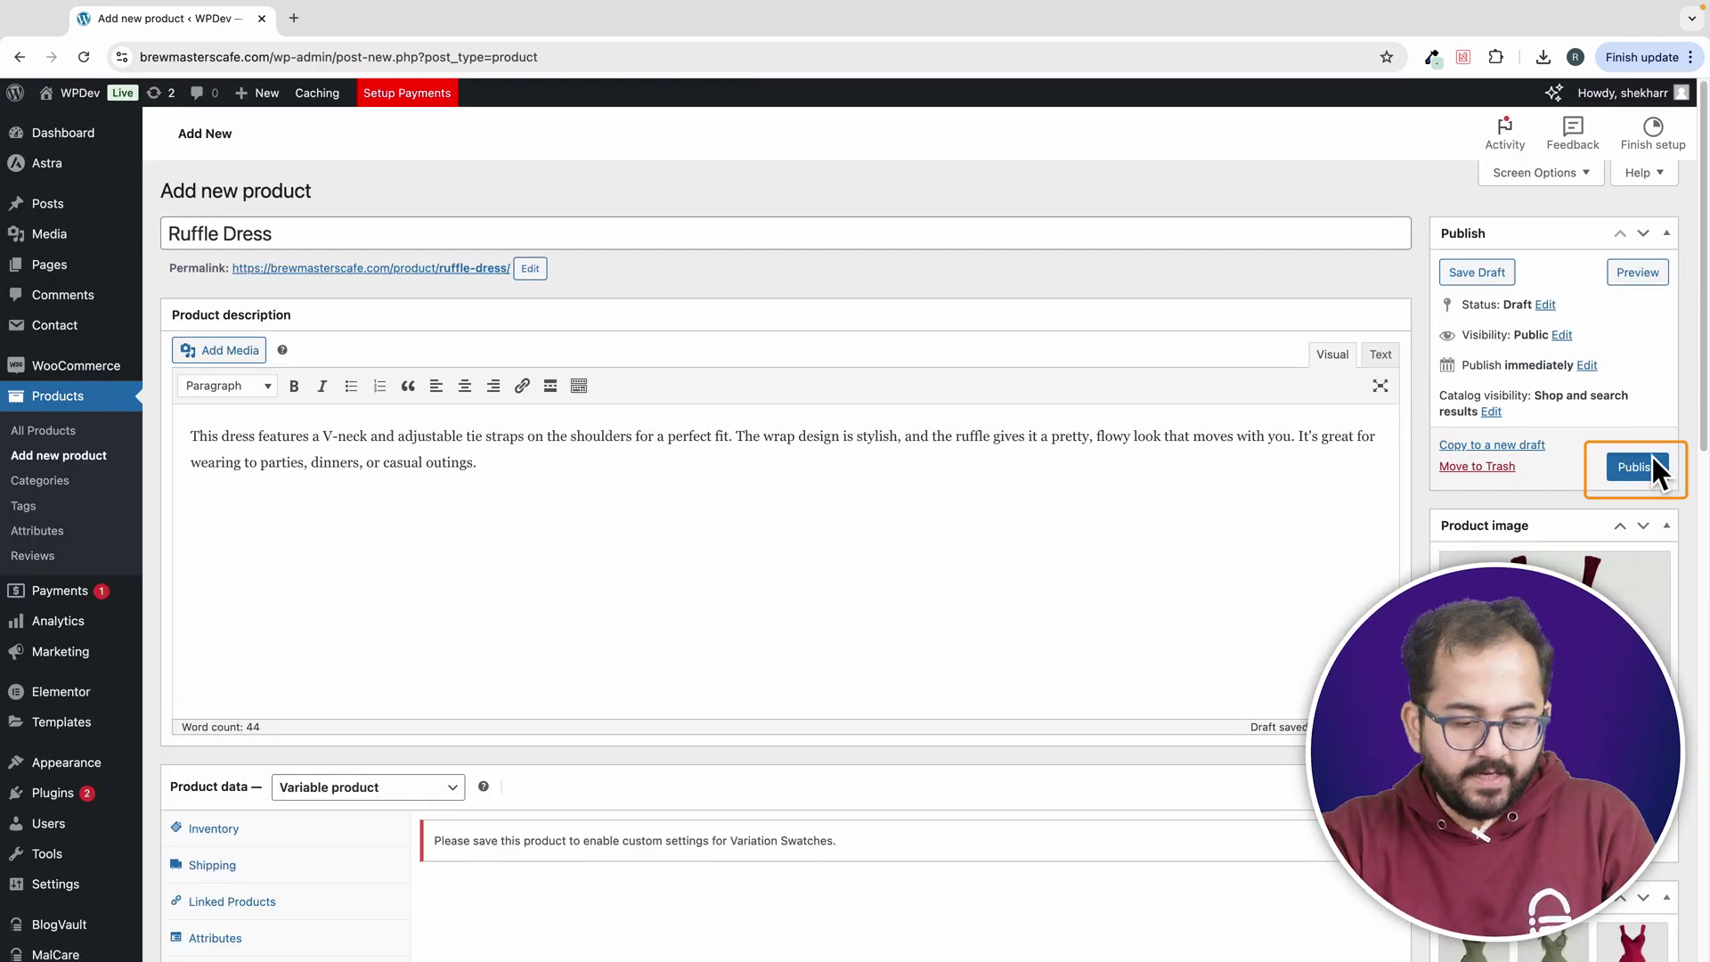
pyautogui.click(1650, 467)
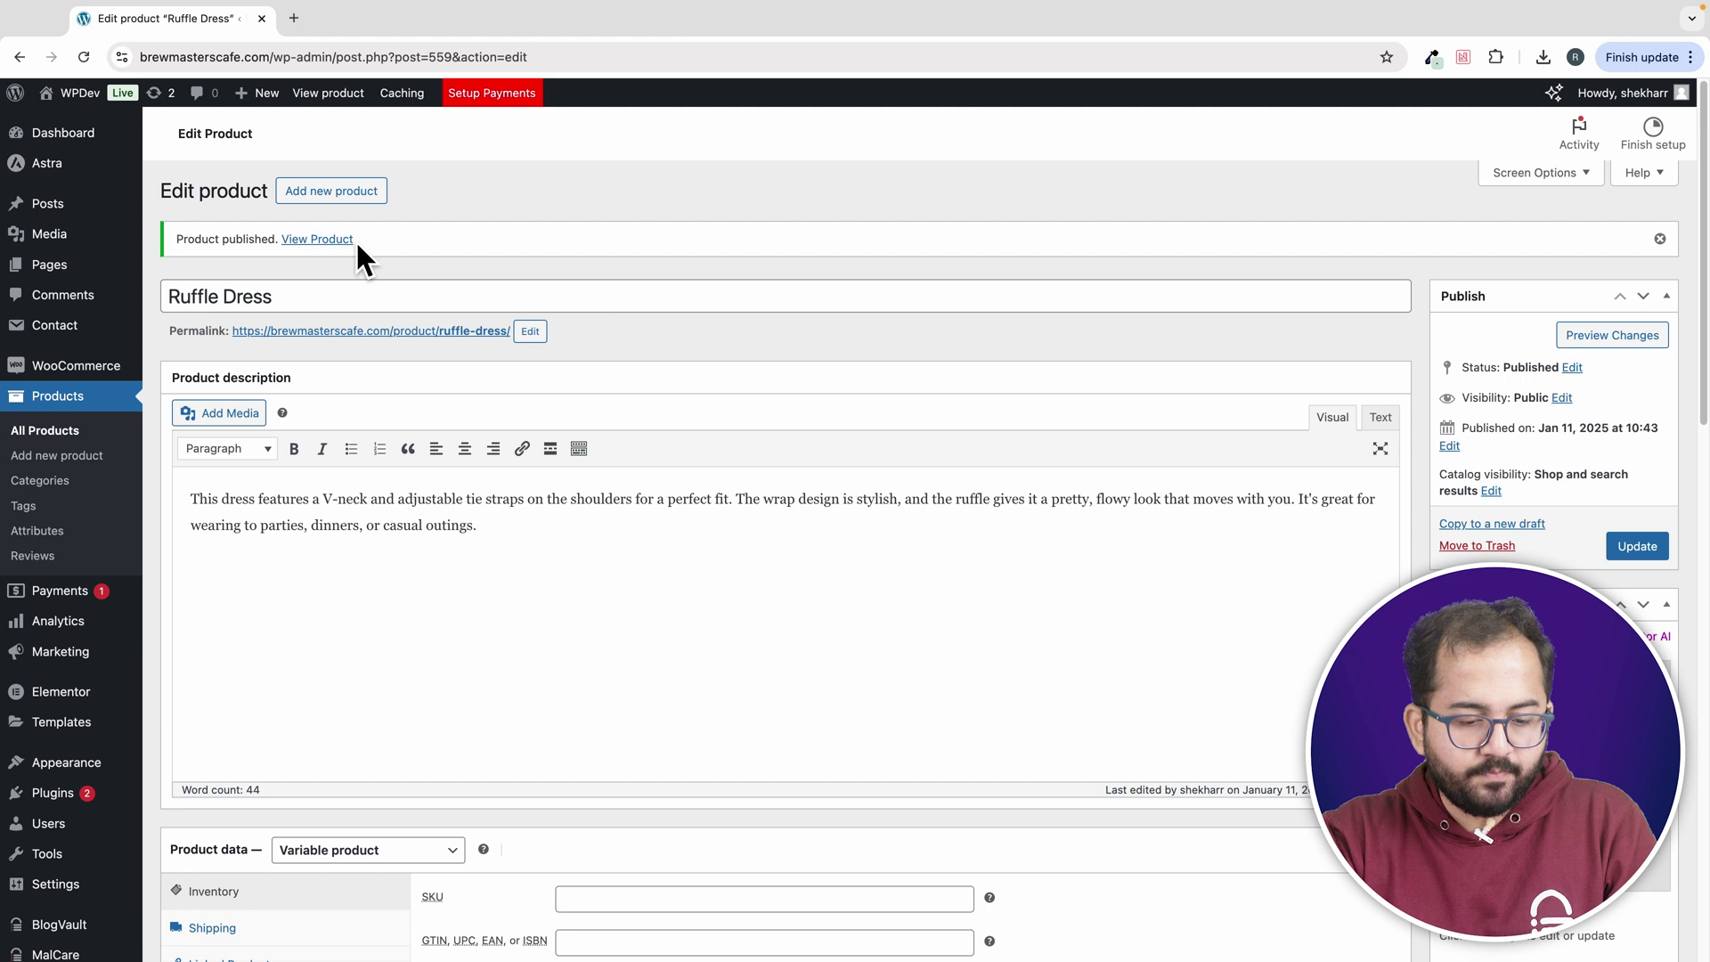
pyautogui.click(325, 240)
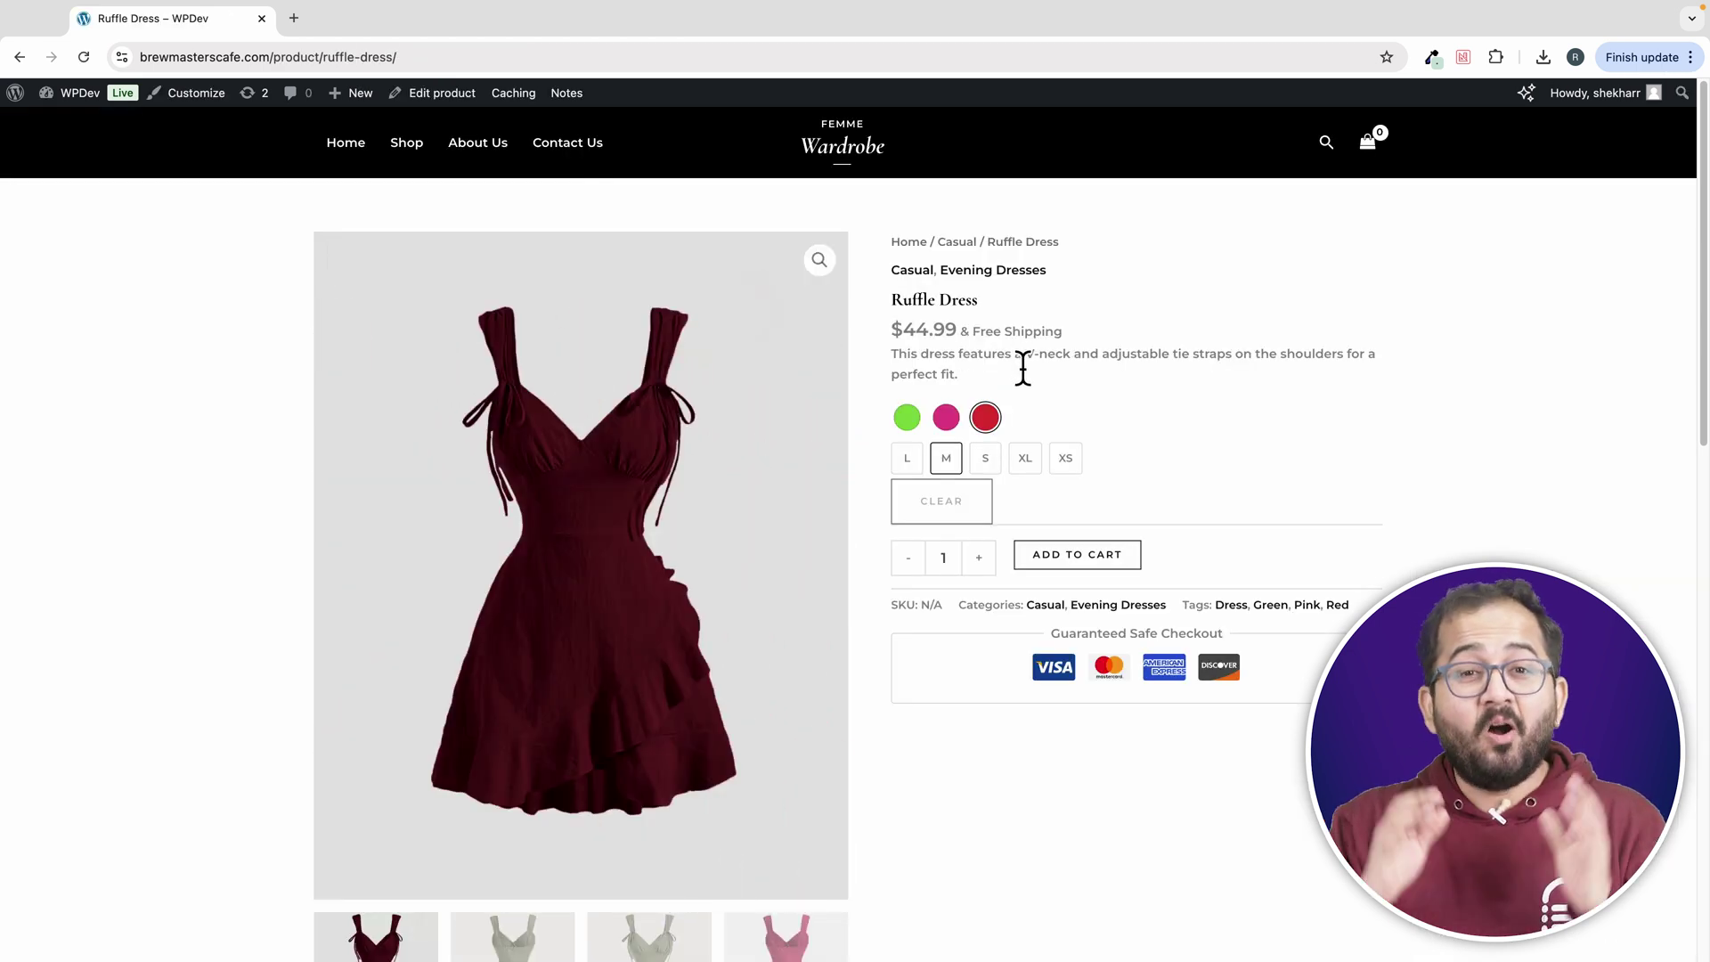
# - Select Pink and size L, then switch through Red, Pink and Green to show the green dress
pyautogui.scroll(-2, 1022, 368)
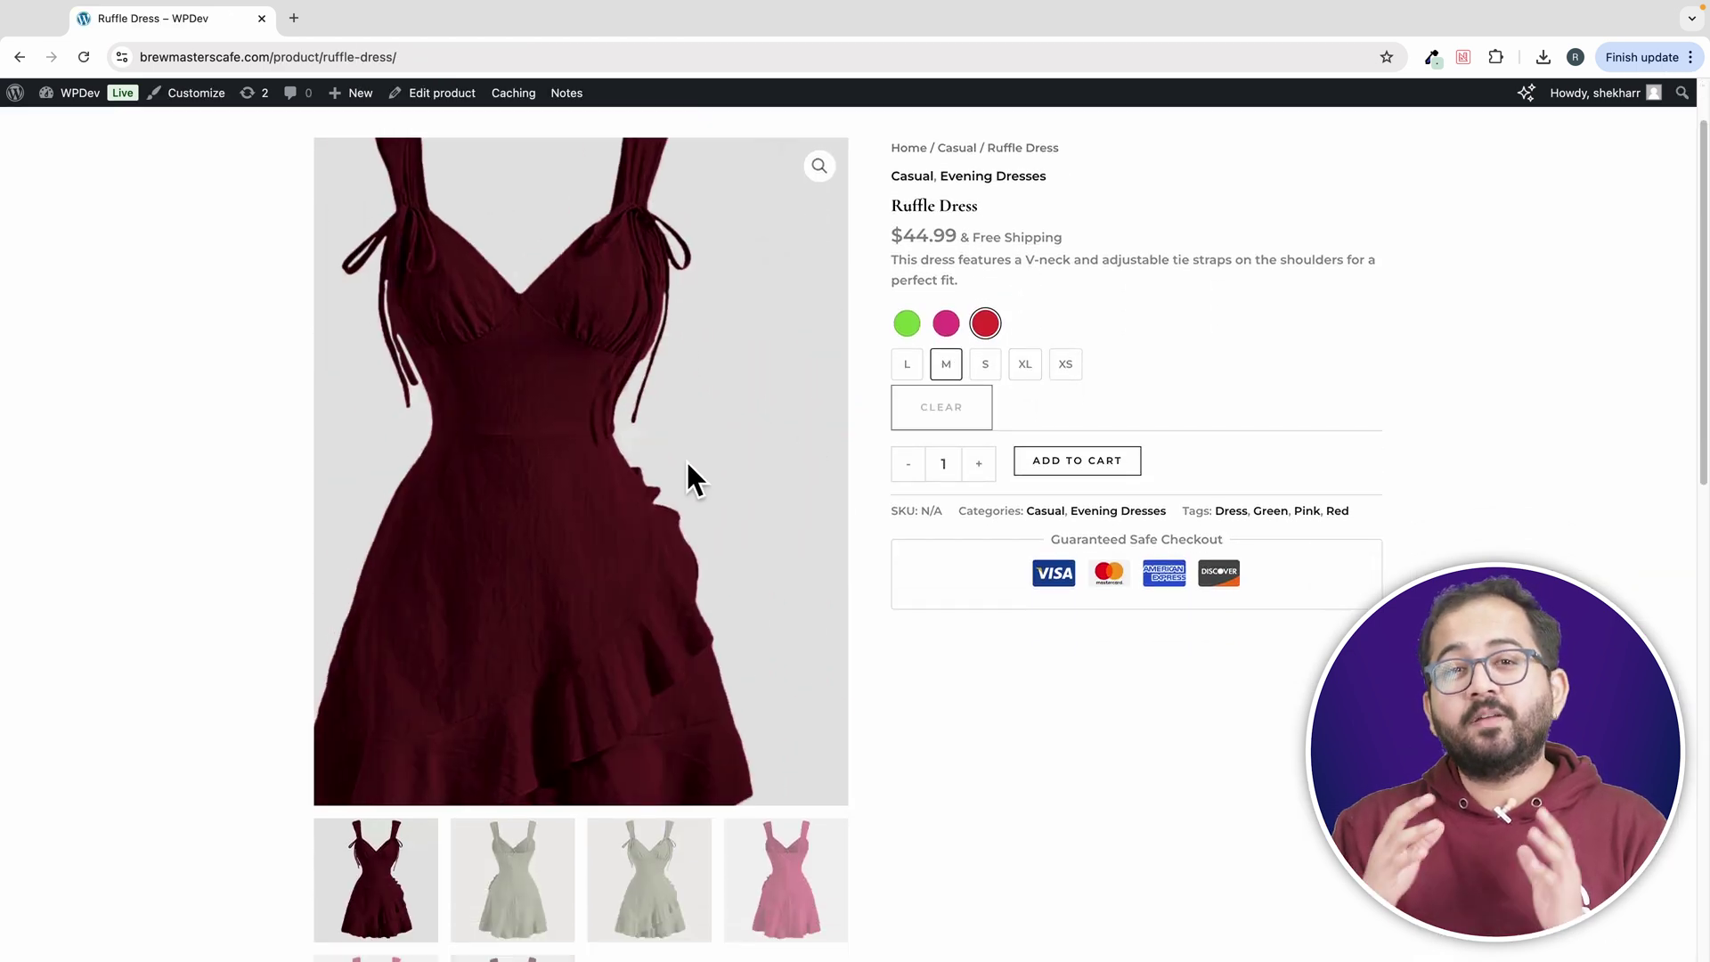
pyautogui.click(945, 335)
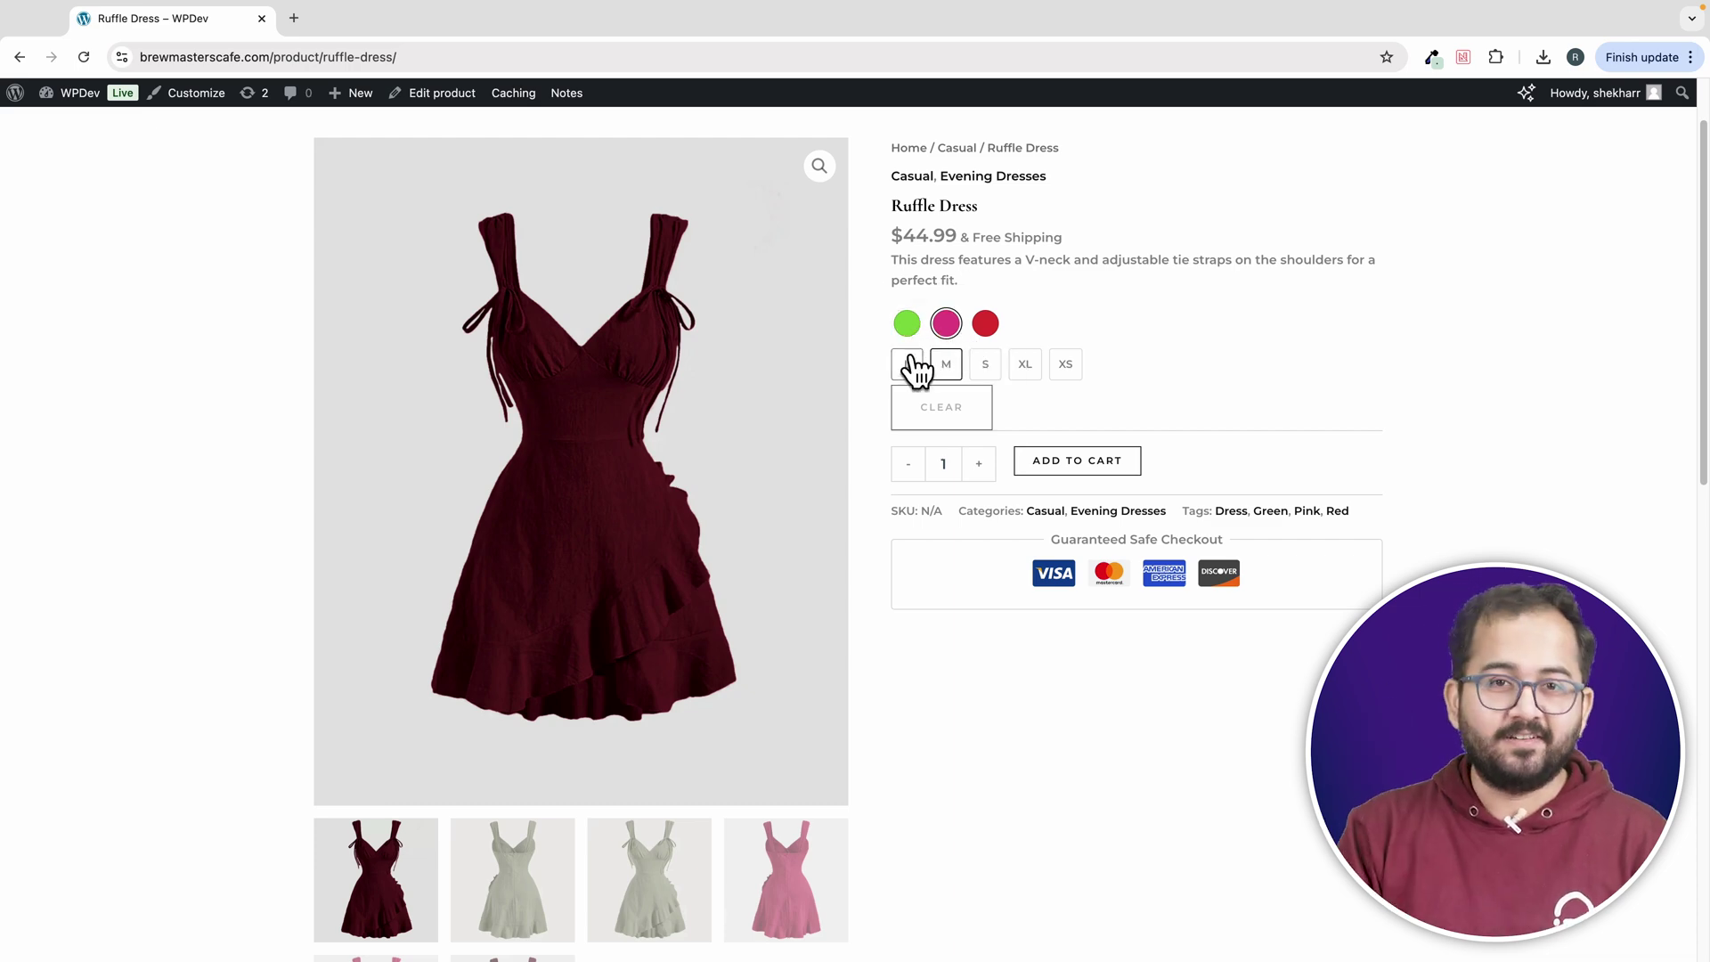
pyautogui.click(913, 365)
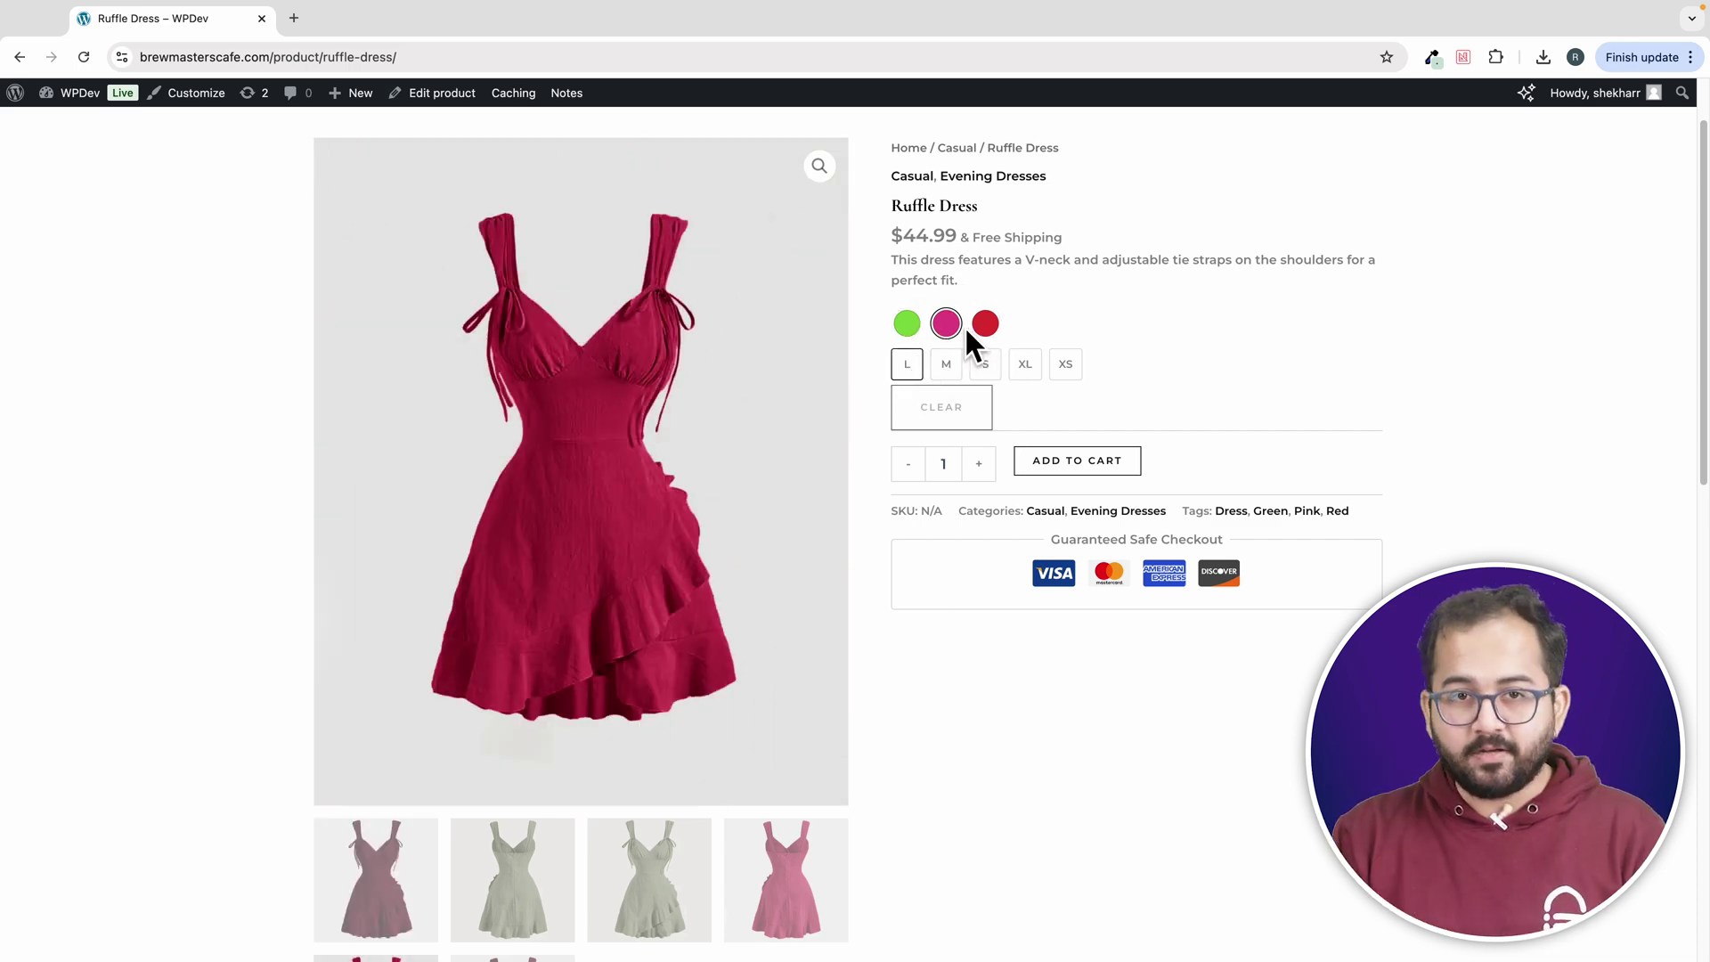
pyautogui.click(984, 326)
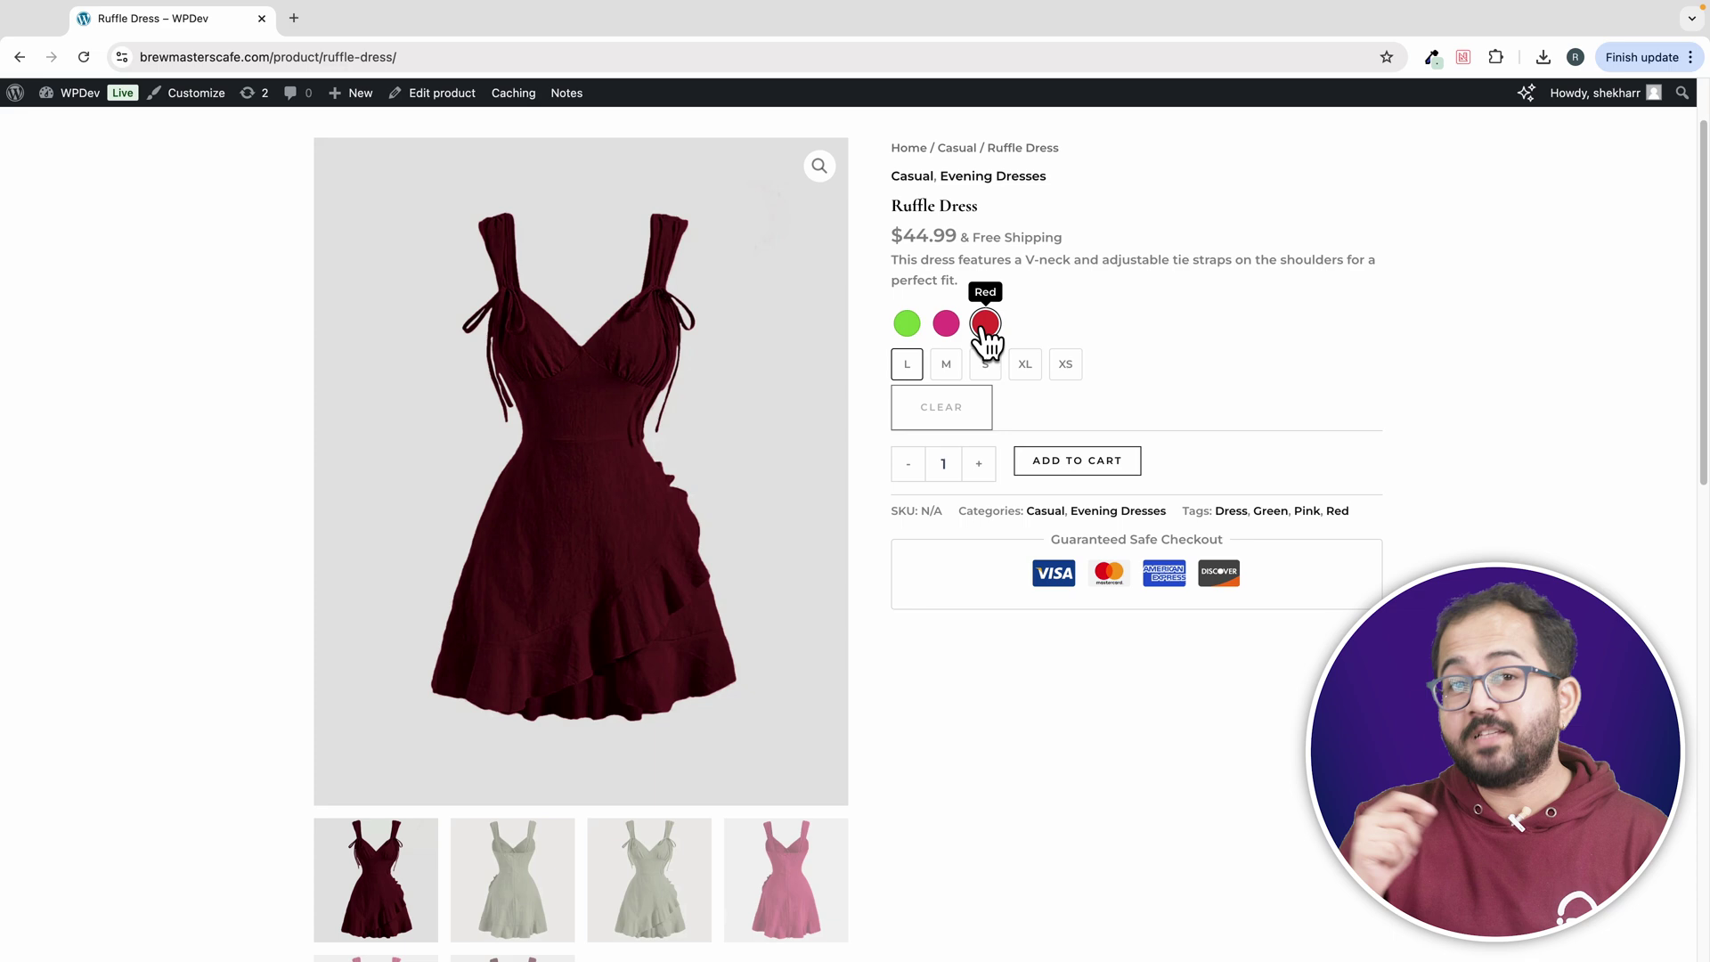
pyautogui.click(946, 325)
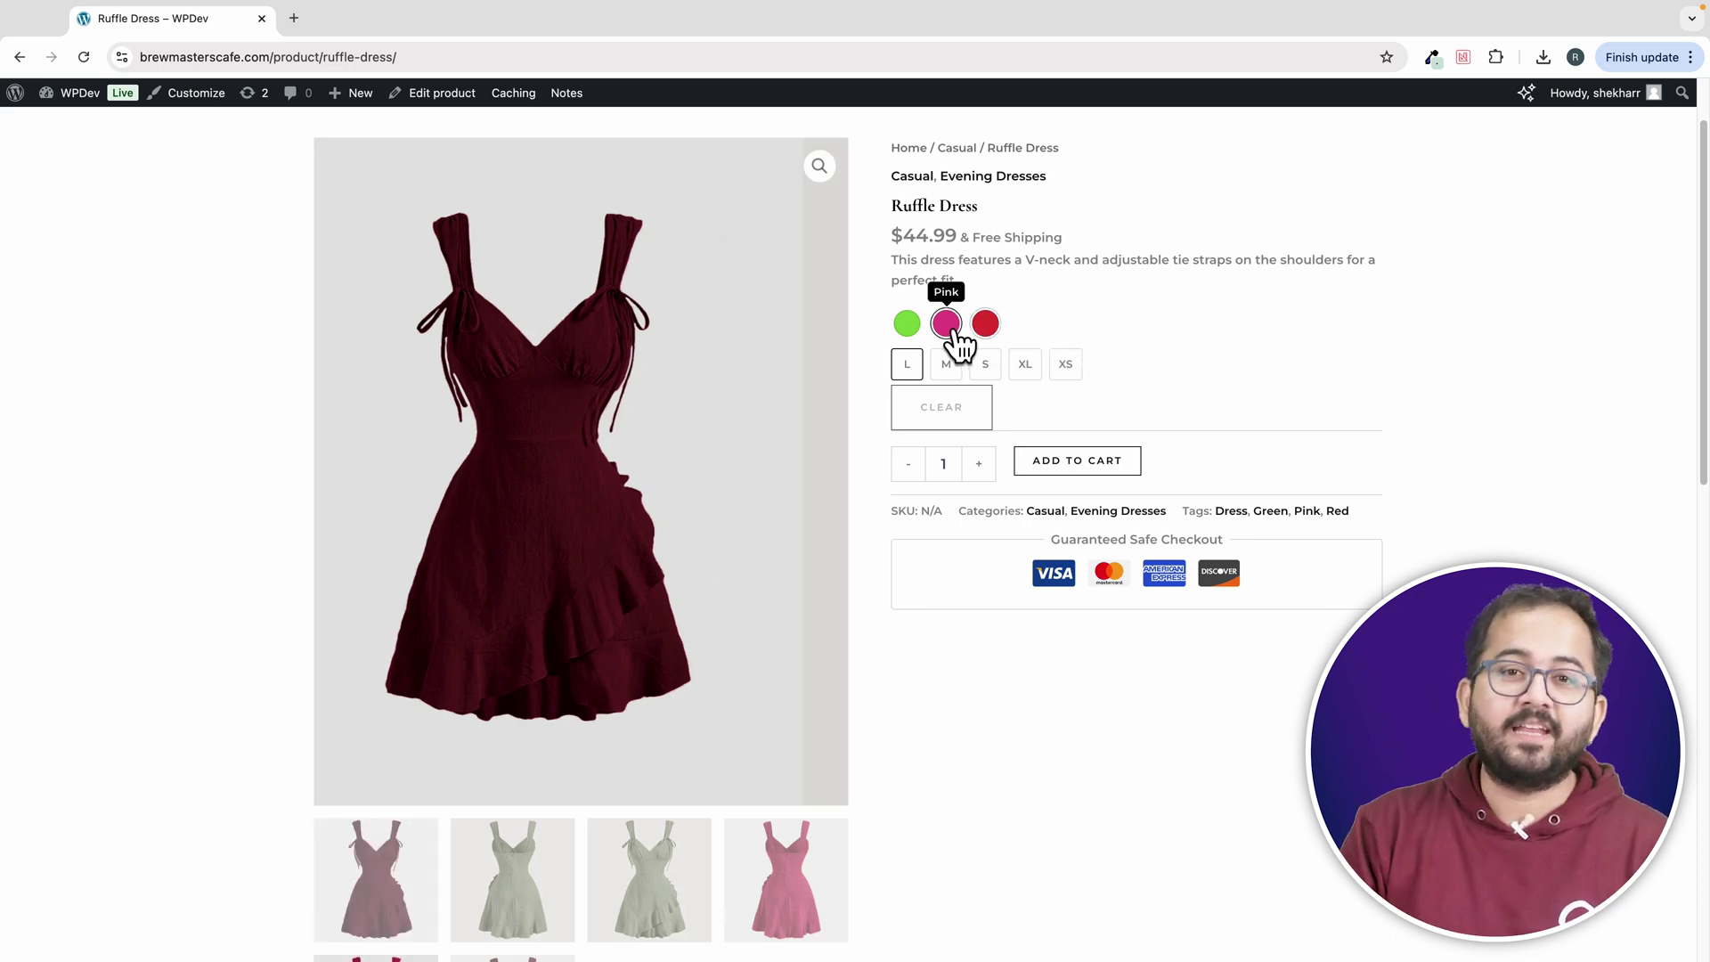
pyautogui.click(907, 324)
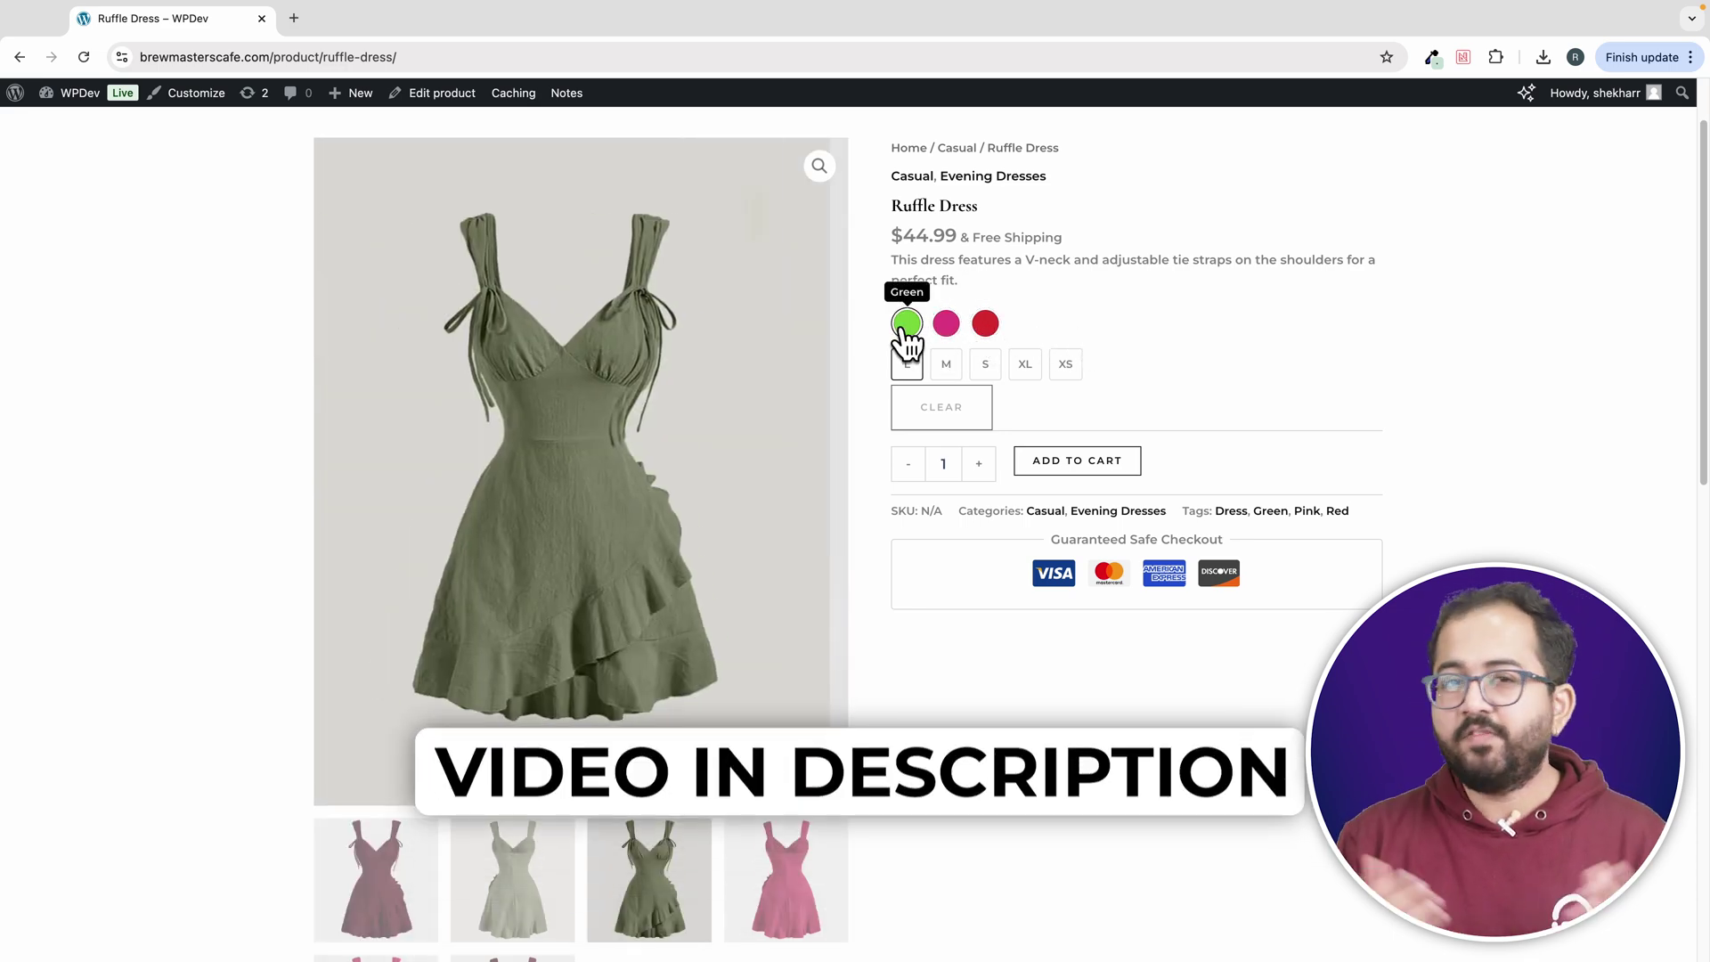
pyautogui.scroll(-2, 906, 343)
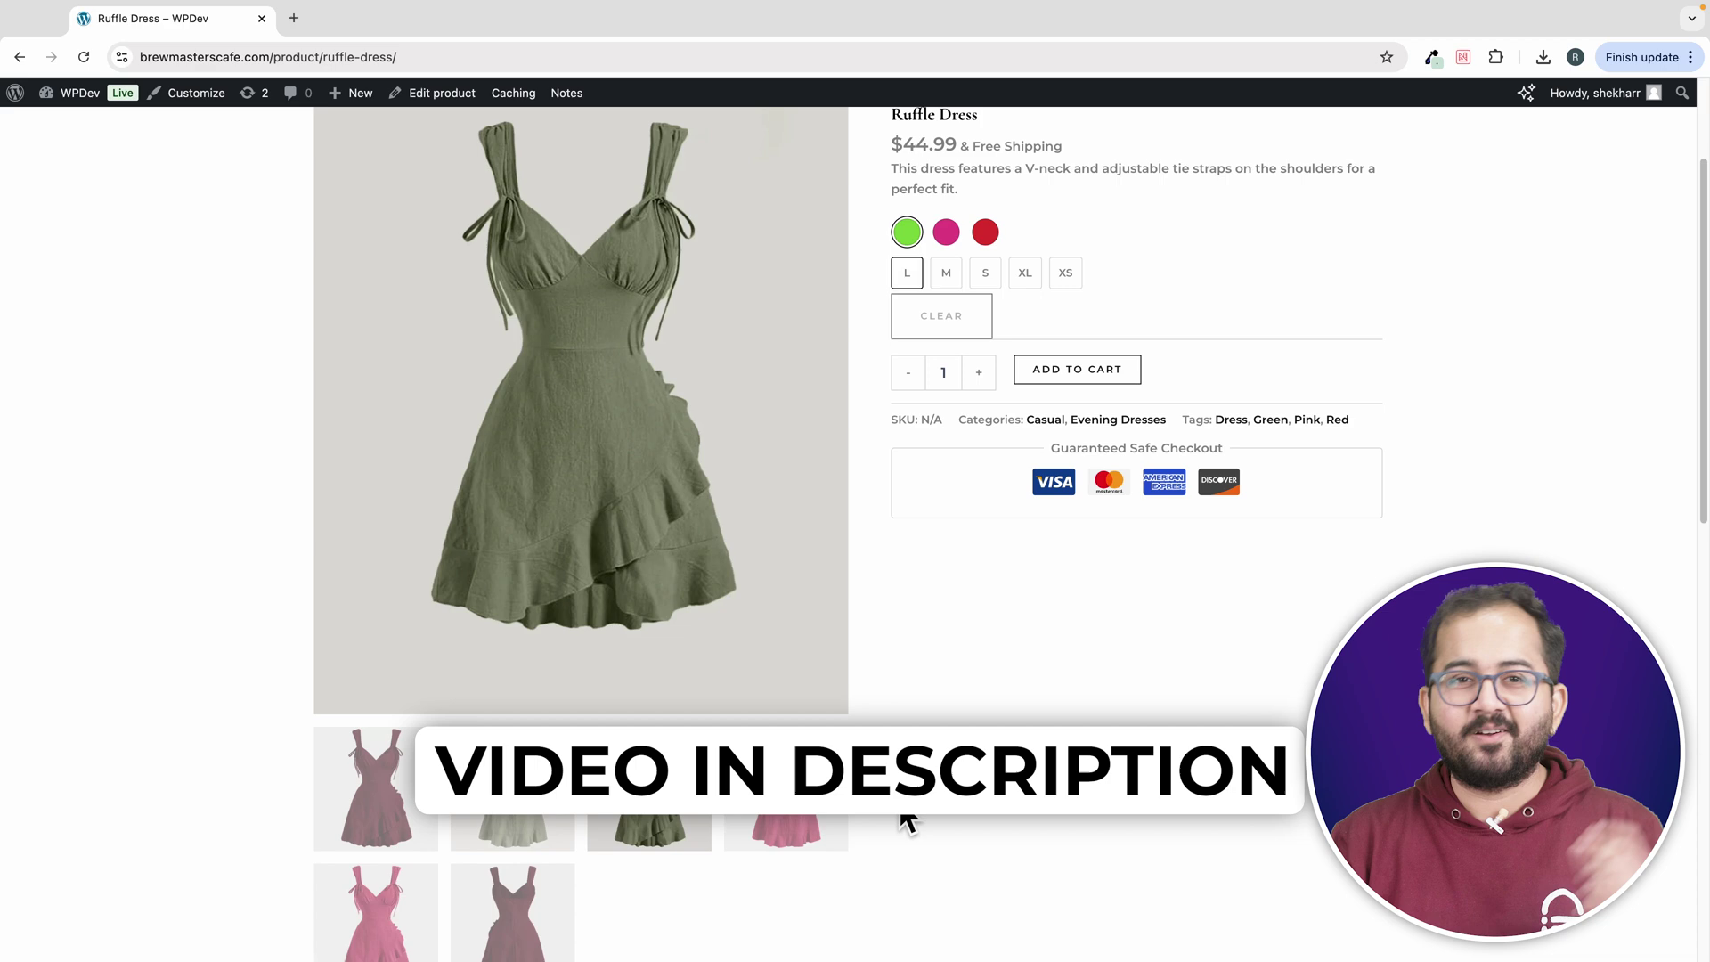
pyautogui.scroll(-5, 797, 853)
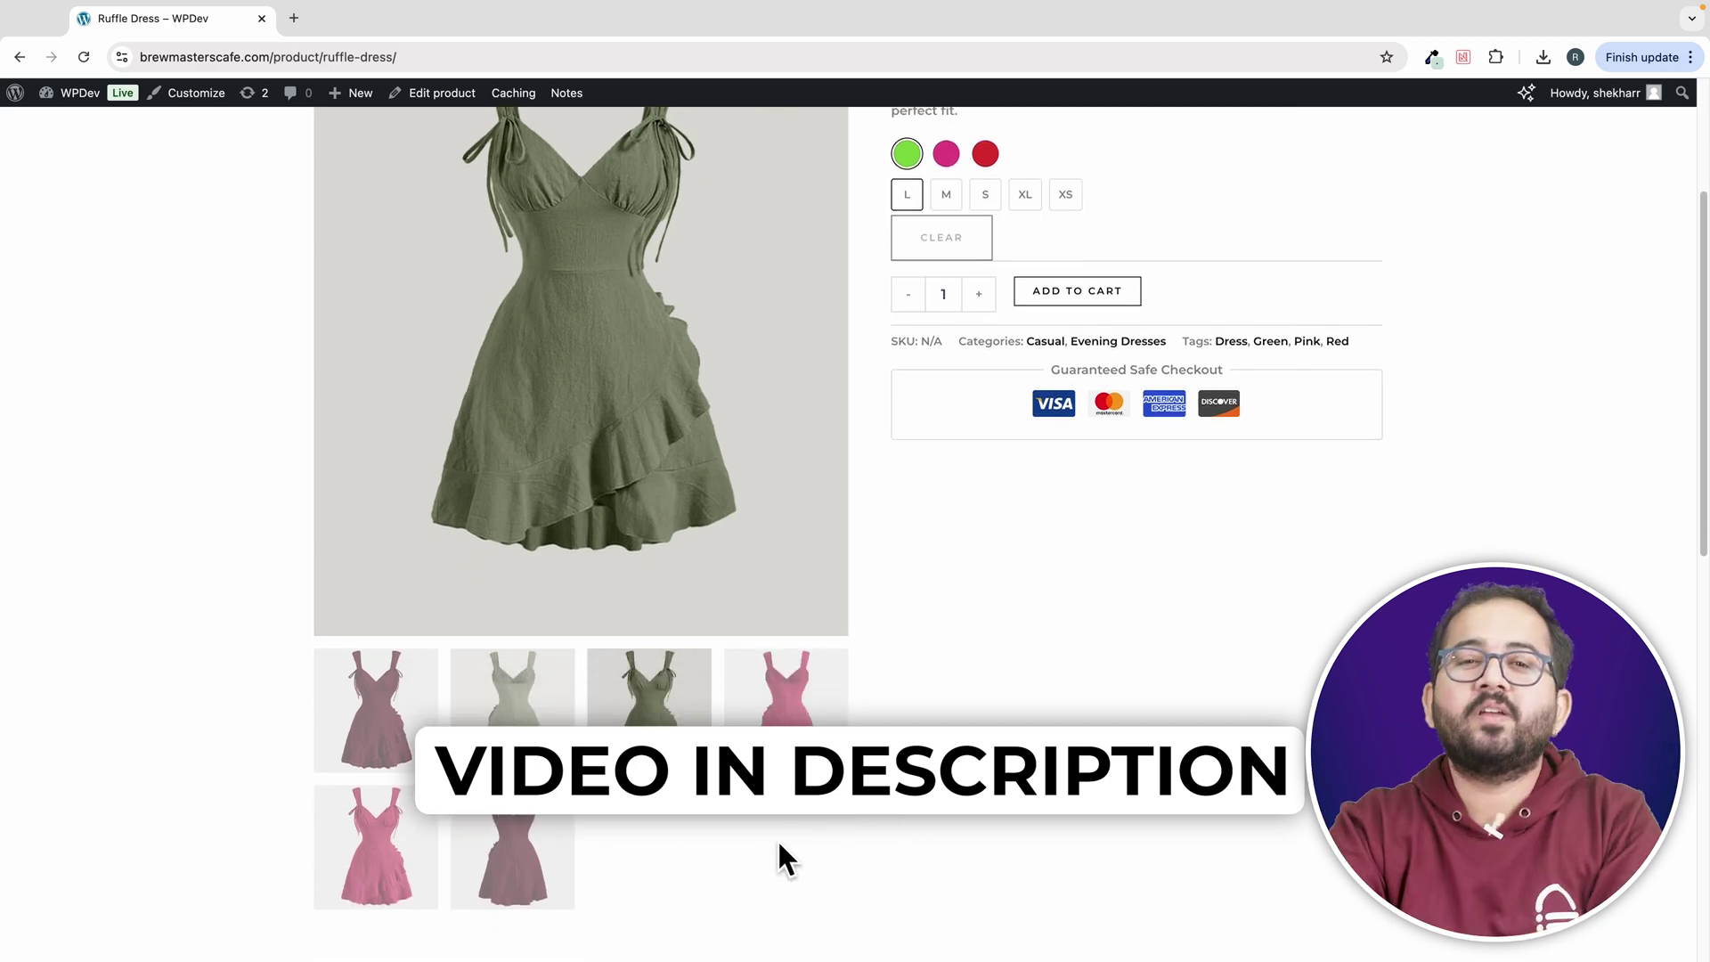